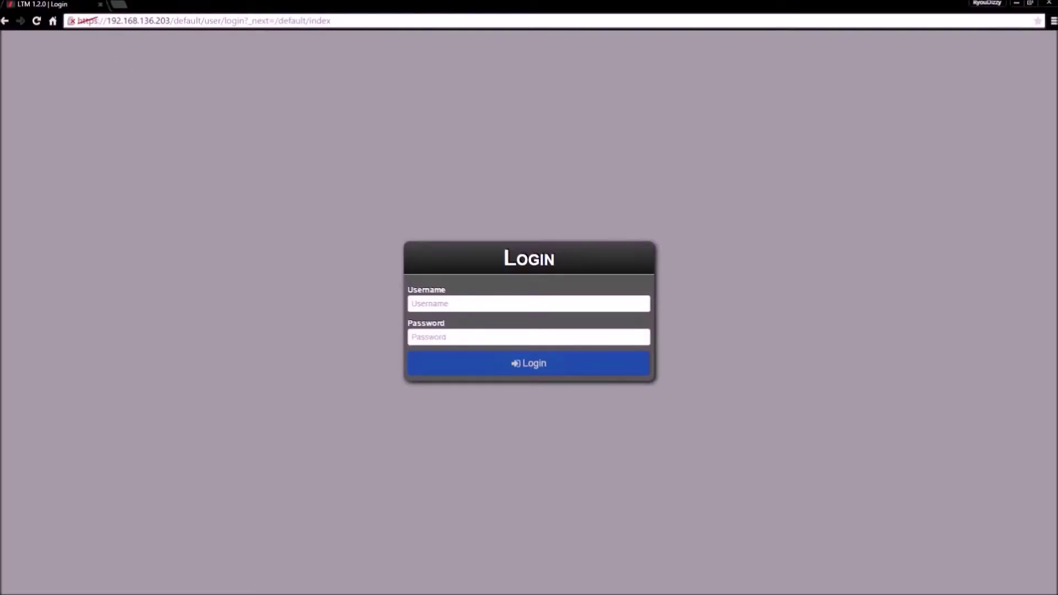
Step: Log in to the web console with the administrator username and password
{"action": "left_click_drag", "start_coordinate": [77, 21], "coordinate": [181, 73]}
{"action": "type", "text": "bwadmin"}
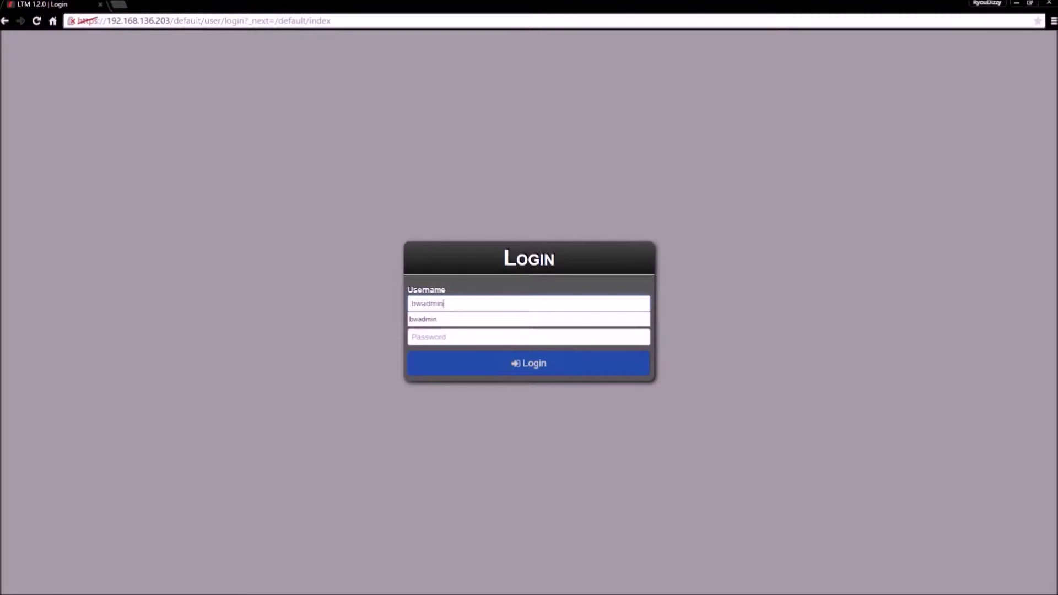
{"action": "key", "text": "Tab"}
{"action": "type", "text": "****"}
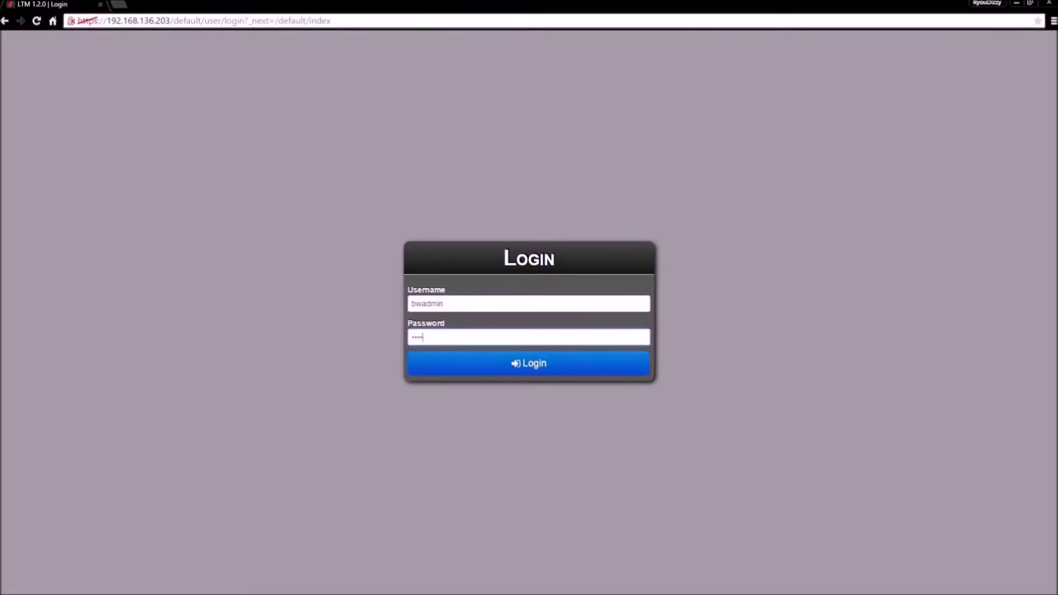
{"action": "type", "text": "****"}
{"action": "key", "text": "Return"}
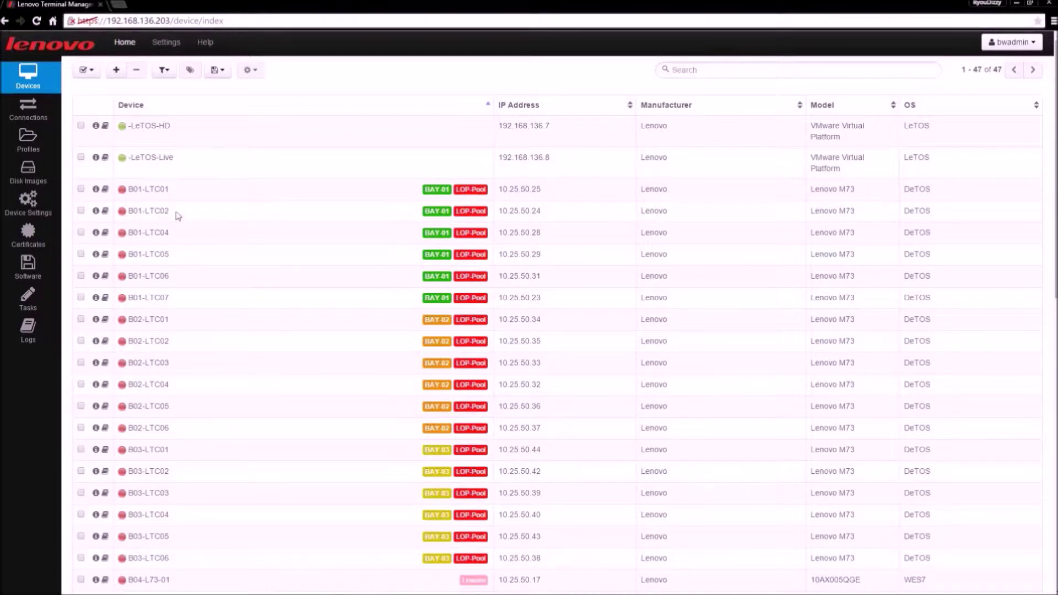
Step: Tick the -LeTOS-HD device, re-sort the list by device name, and show the device actions
{"action": "left_click", "coordinate": [81, 127]}
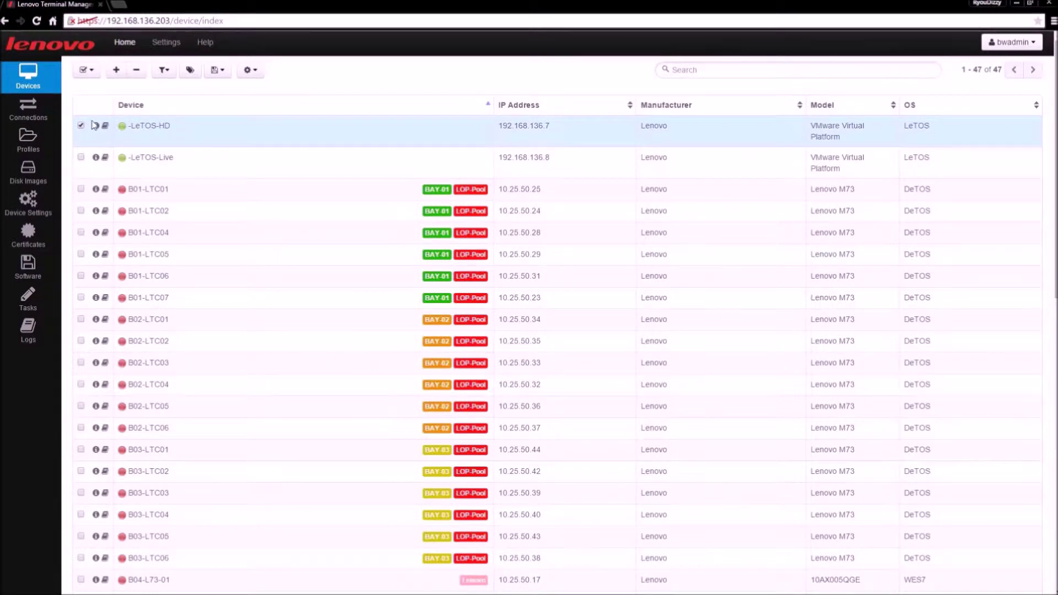
{"action": "left_click", "coordinate": [91, 70]}
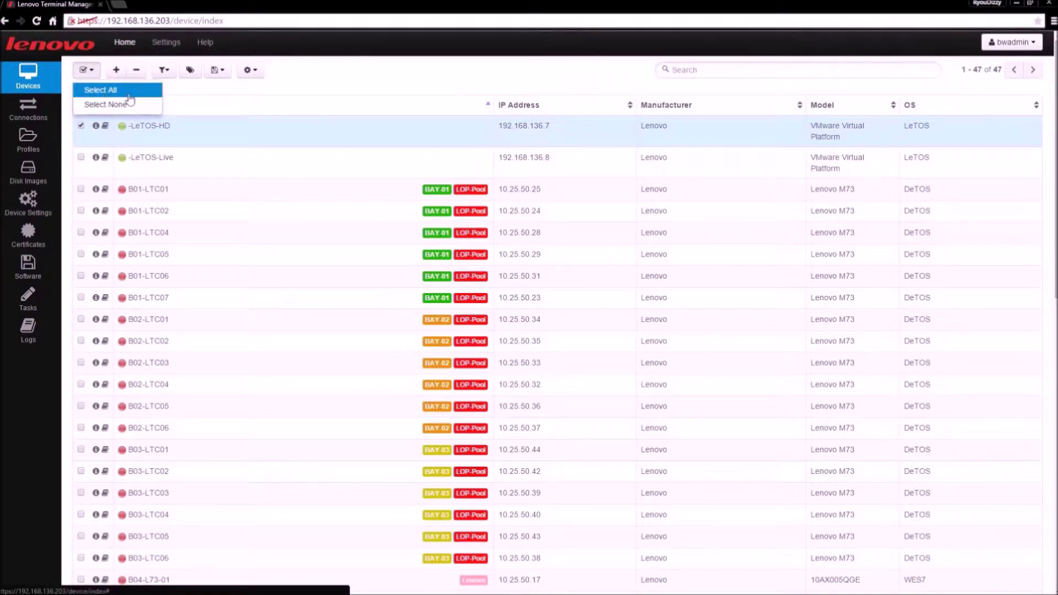
{"action": "left_click", "coordinate": [184, 101]}
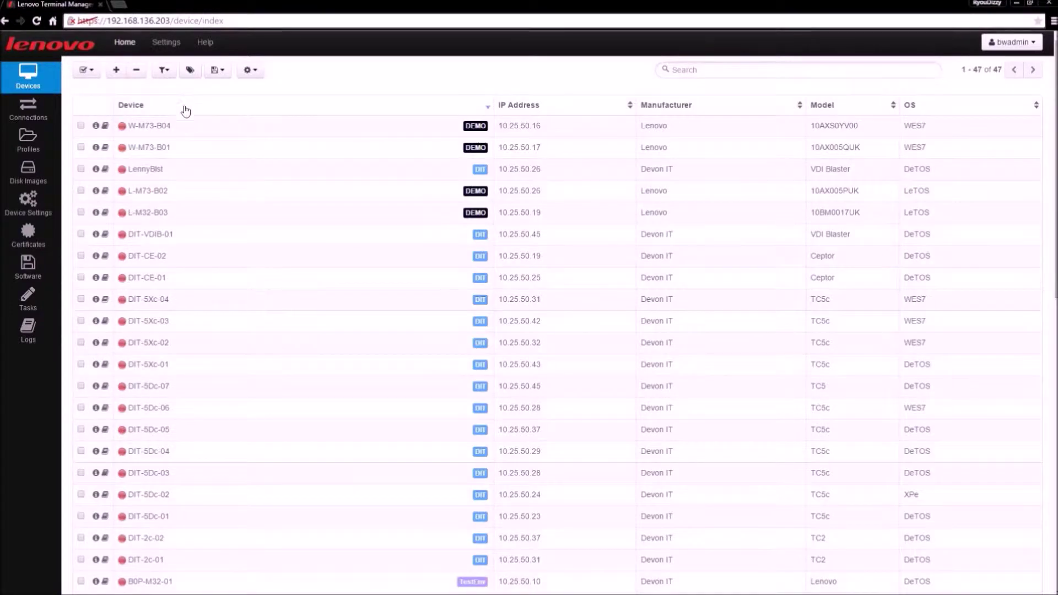
{"action": "left_click", "coordinate": [157, 108]}
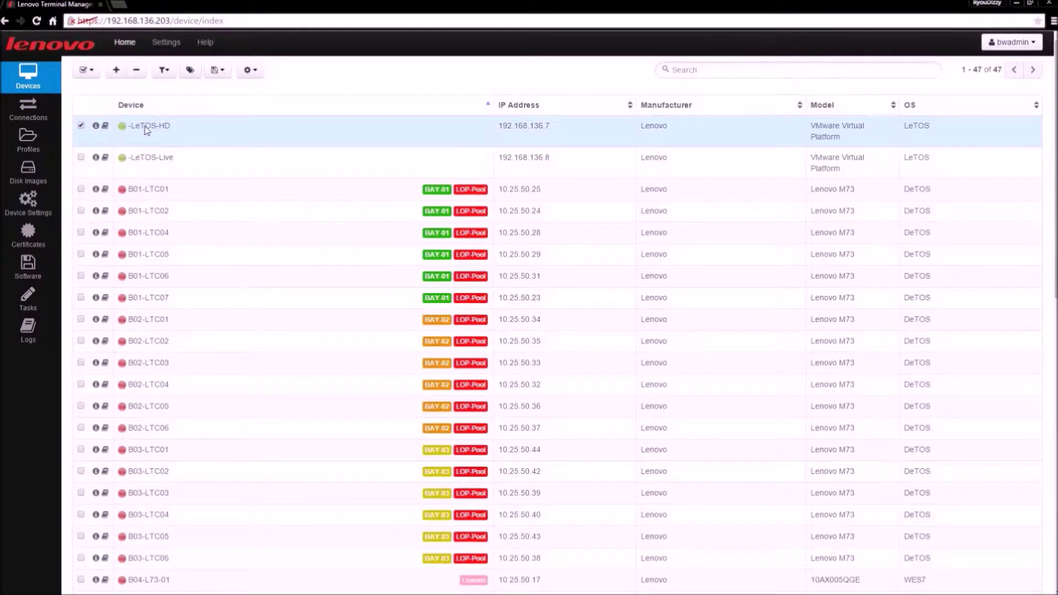
{"action": "left_click", "coordinate": [258, 73]}
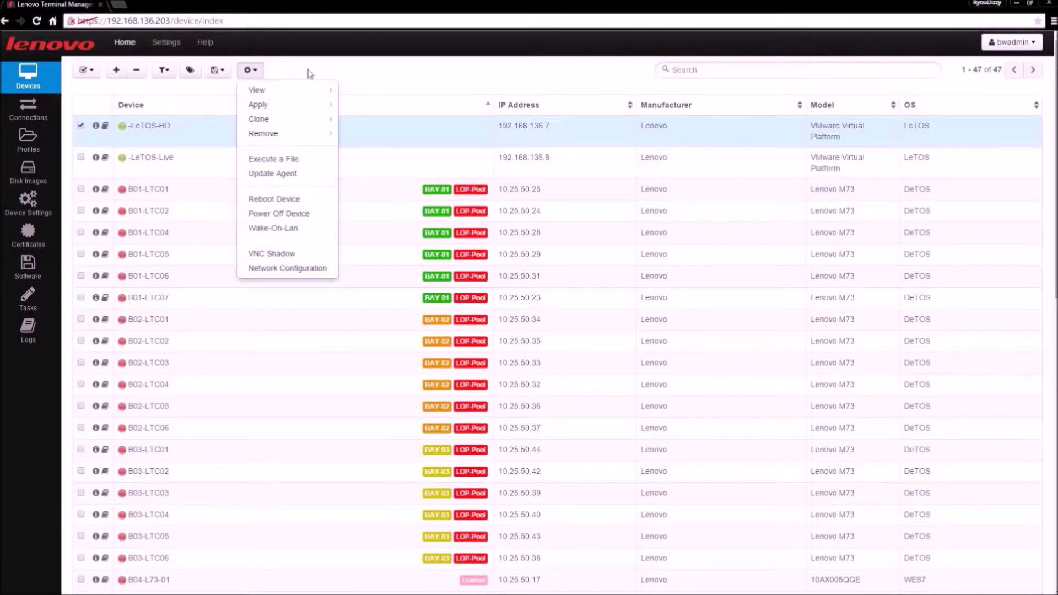
Step: Choose Clone > Profile from the -LeTOS-HD device's action menu
{"action": "mouse_move", "coordinate": [307, 92]}
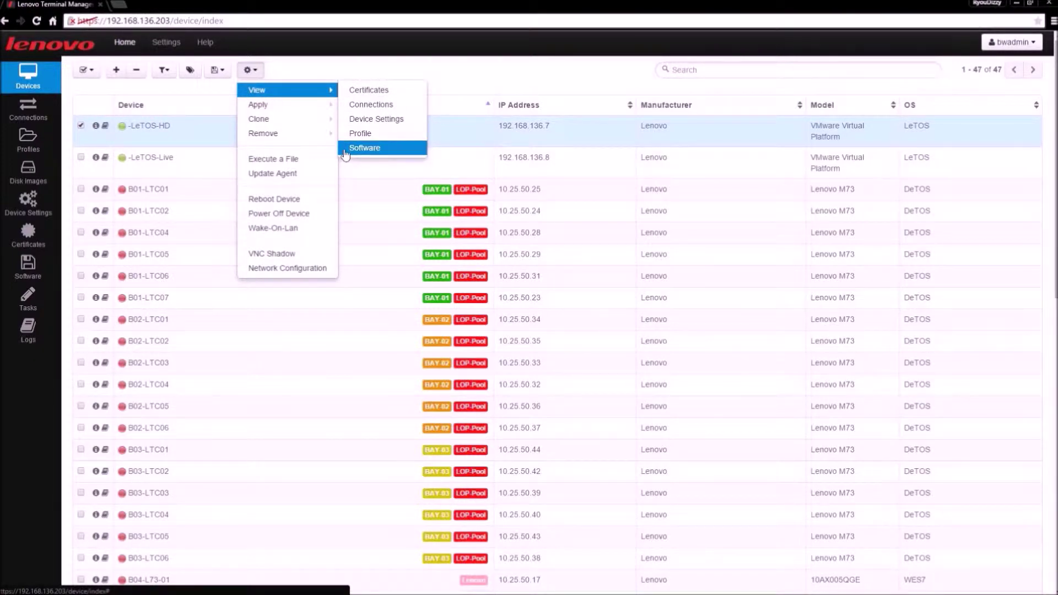
{"action": "mouse_move", "coordinate": [324, 111]}
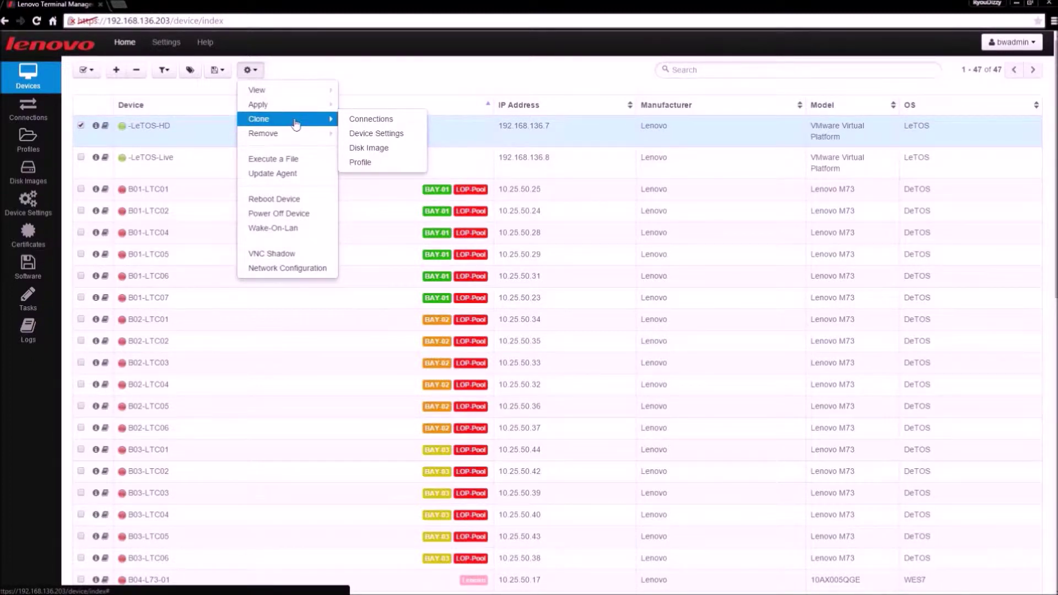
{"action": "left_click", "coordinate": [387, 168]}
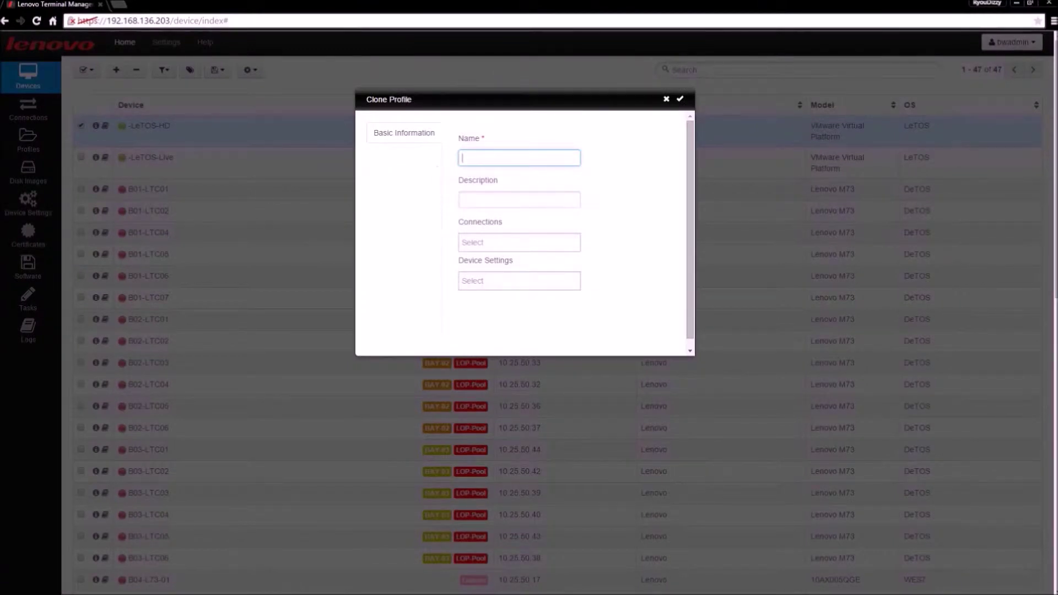
Step: Name the profile Demo Profile, describe it 'demo prof', and add firefox.Browser and rdp.RDP connections
{"action": "type", "text": "Demo Profile"}
{"action": "left_click", "coordinate": [519, 200]}
{"action": "type", "text": "demo profile"}
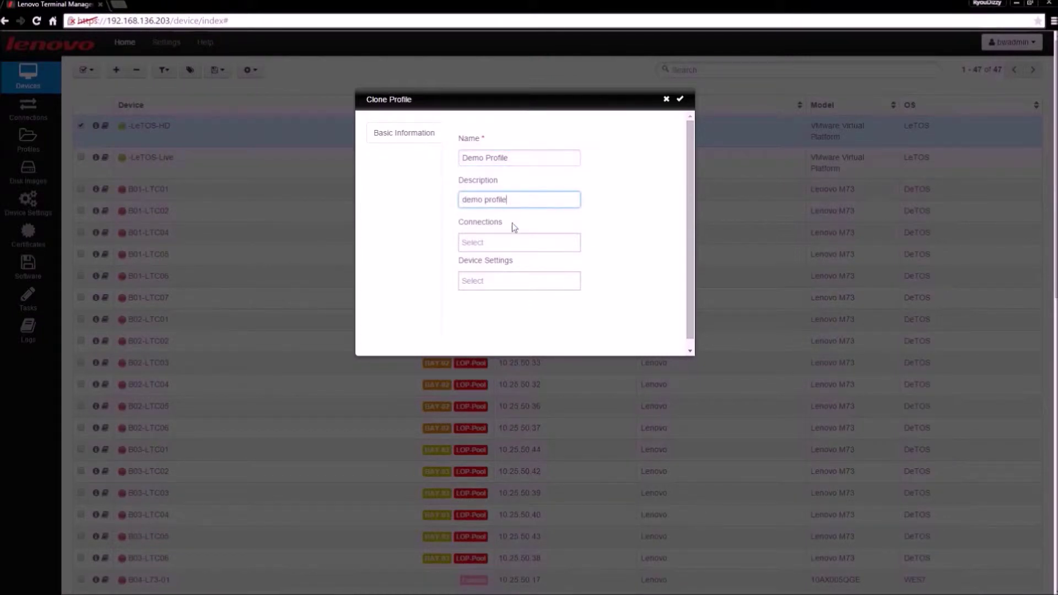
{"action": "left_click", "coordinate": [504, 243]}
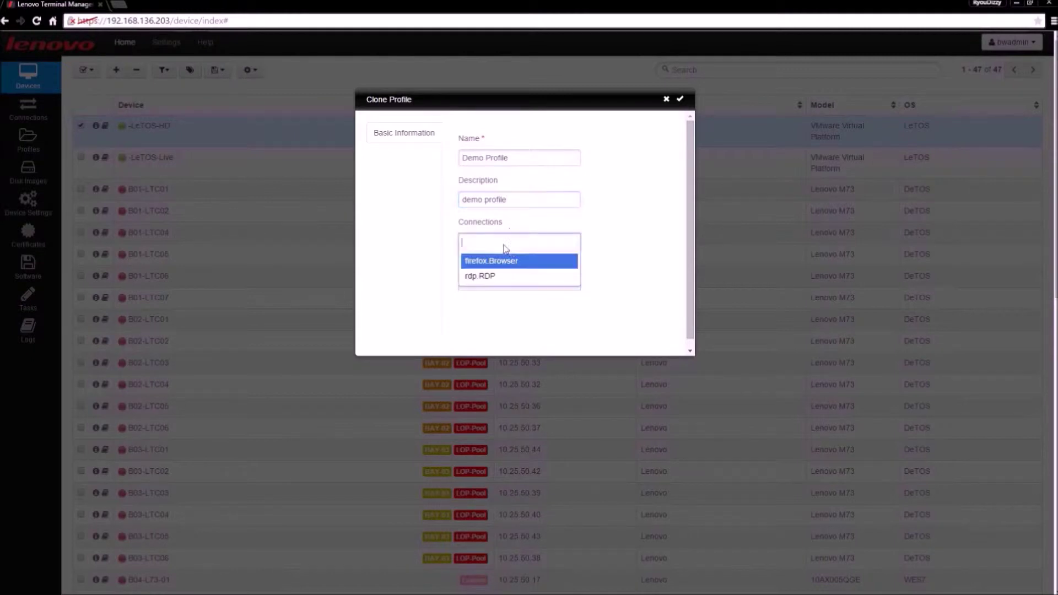
{"action": "left_click", "coordinate": [532, 263]}
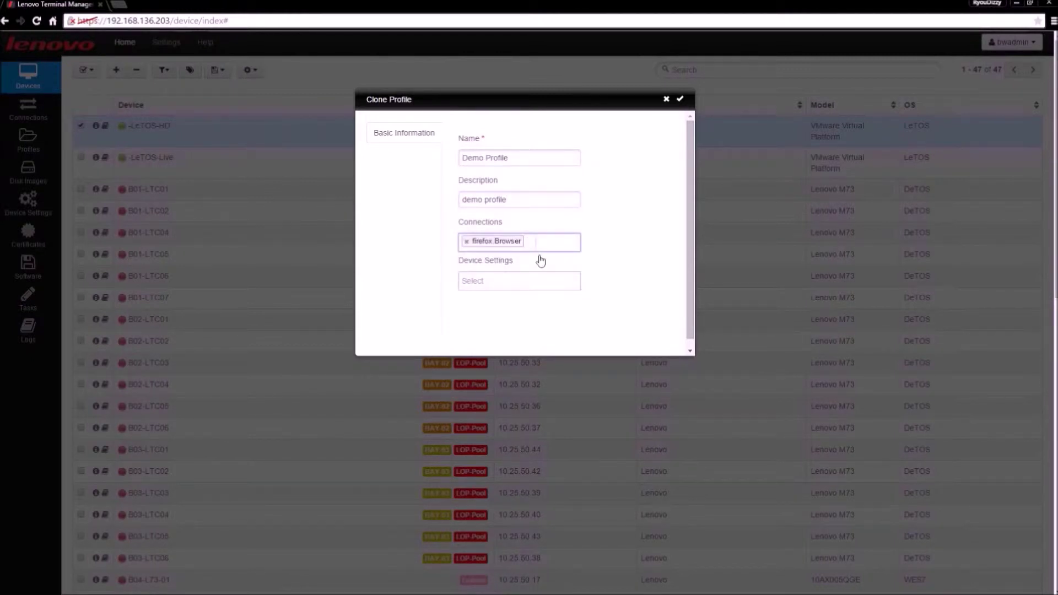
{"action": "left_click", "coordinate": [538, 250]}
{"action": "key", "text": "Return"}
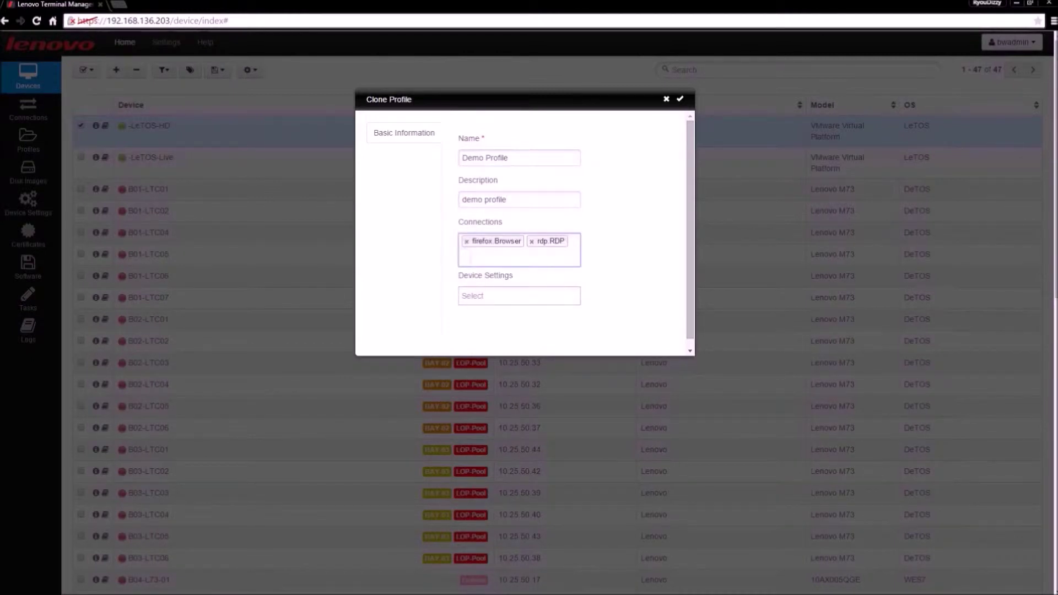
Step: Add permissions, appearance, input, sound, time and usb device settings without display, then save
{"action": "left_click", "coordinate": [522, 297]}
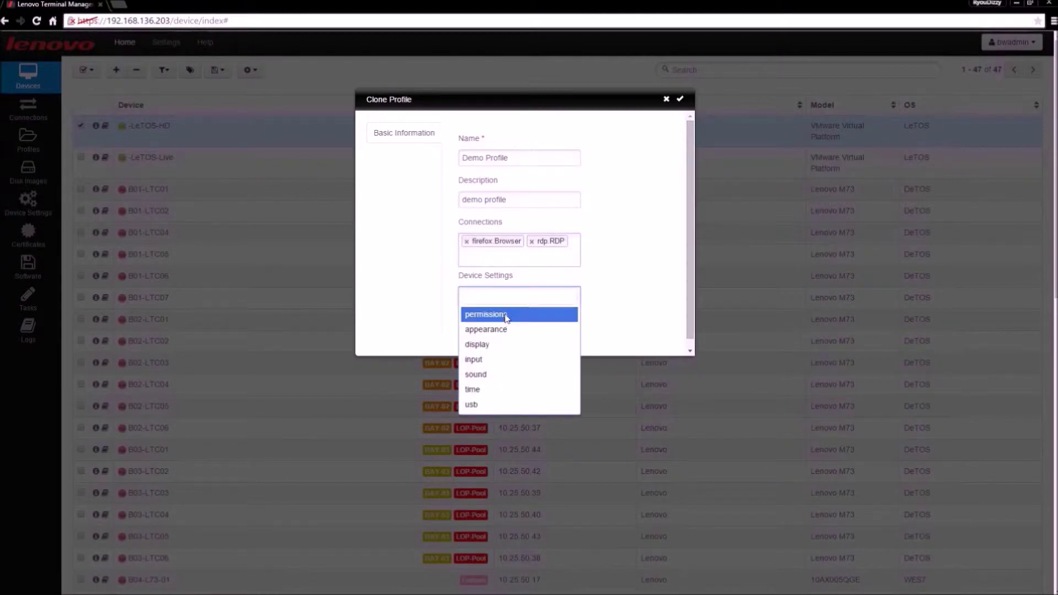
{"action": "left_click", "coordinate": [506, 315]}
{"action": "left_click", "coordinate": [521, 302]}
{"action": "left_click", "coordinate": [519, 313]}
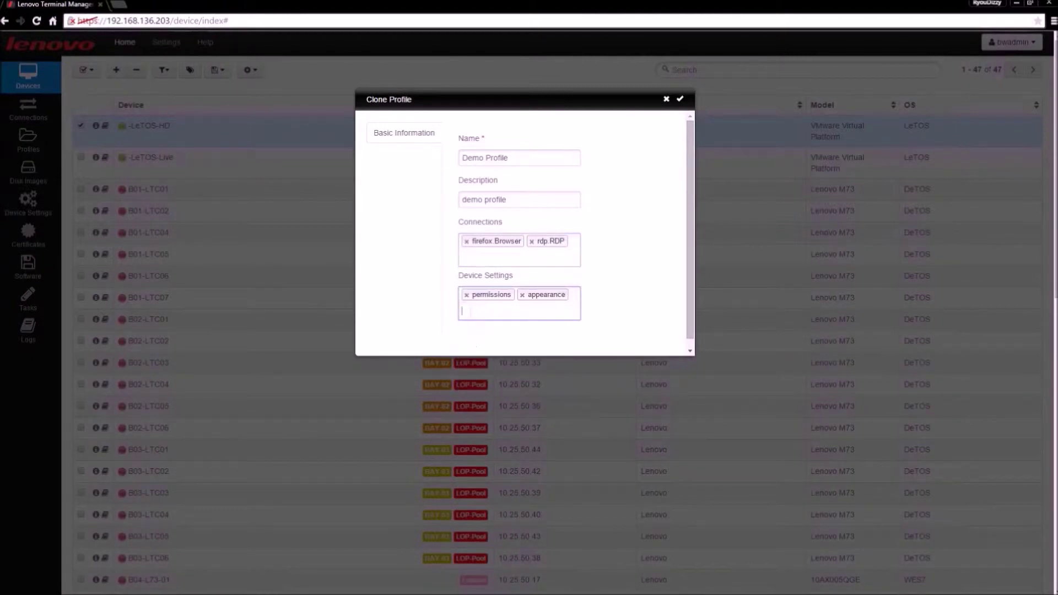
{"action": "left_click", "coordinate": [521, 312]}
{"action": "left_click", "coordinate": [527, 333]}
{"action": "left_click", "coordinate": [546, 310]}
{"action": "left_click", "coordinate": [527, 332]}
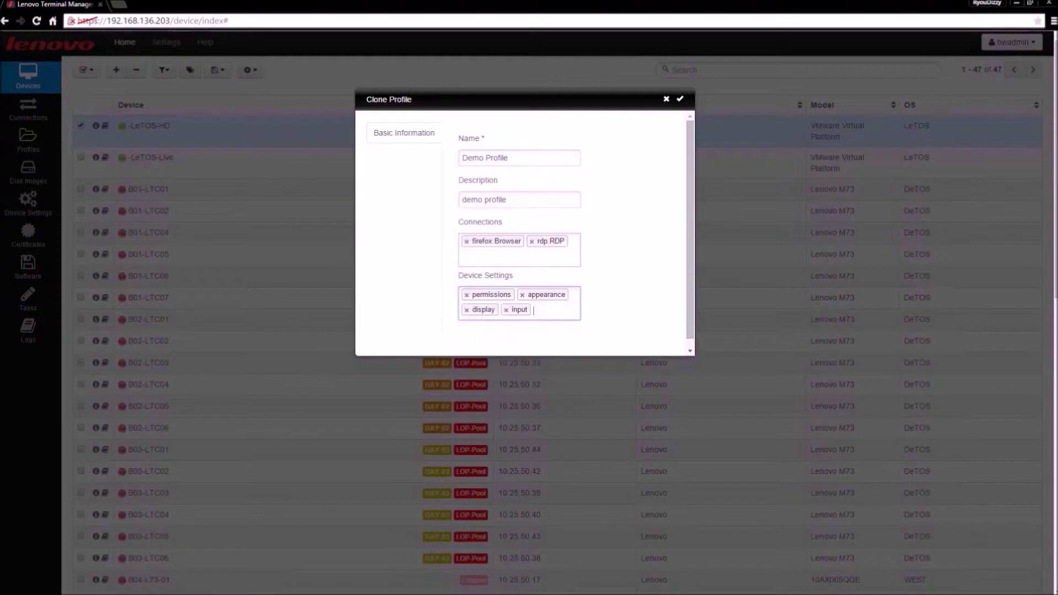
{"action": "left_click", "coordinate": [531, 319]}
{"action": "left_click", "coordinate": [528, 329]}
{"action": "left_click", "coordinate": [525, 330]}
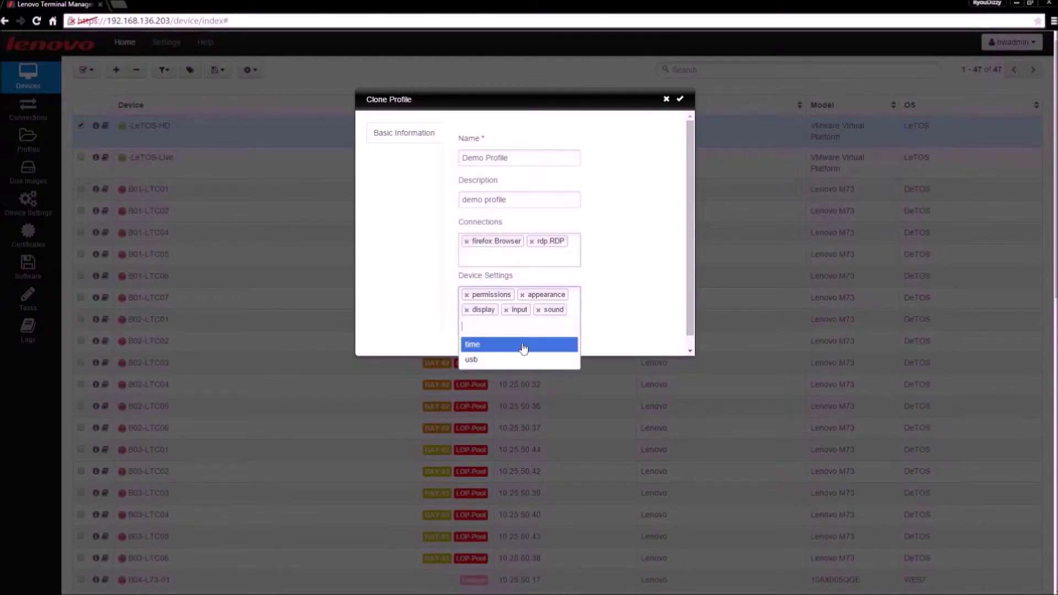
{"action": "left_click", "coordinate": [524, 345]}
{"action": "left_click", "coordinate": [511, 330]}
{"action": "left_click", "coordinate": [508, 344]}
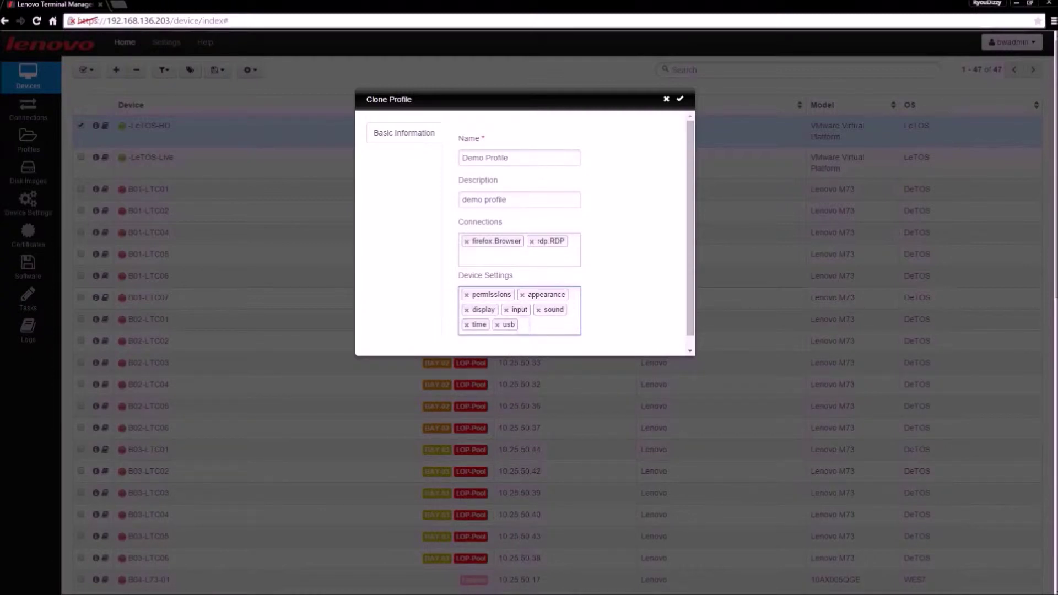
{"action": "left_click", "coordinate": [467, 310]}
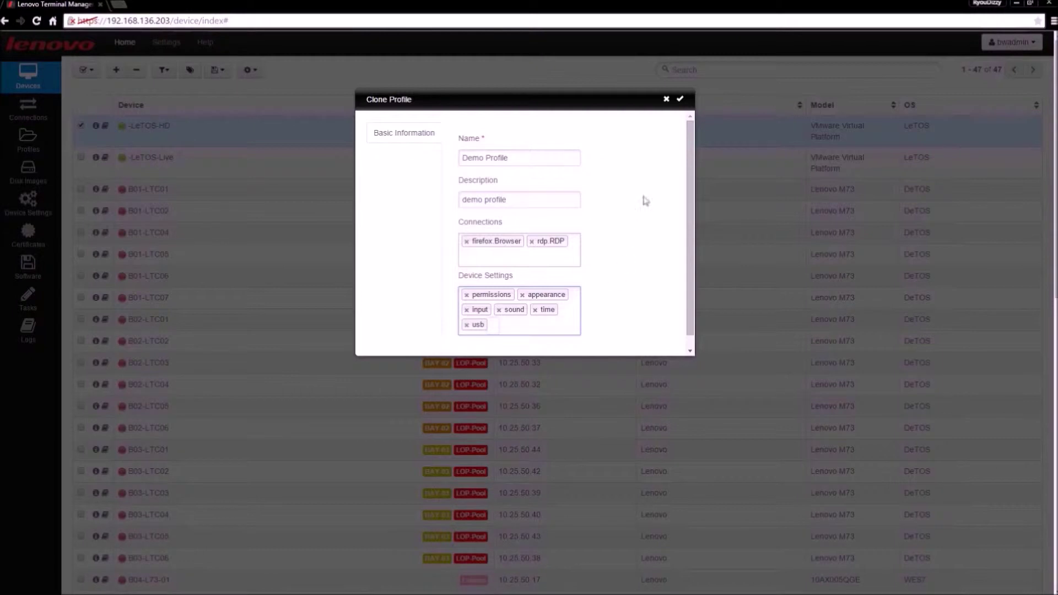
{"action": "left_click", "coordinate": [681, 100]}
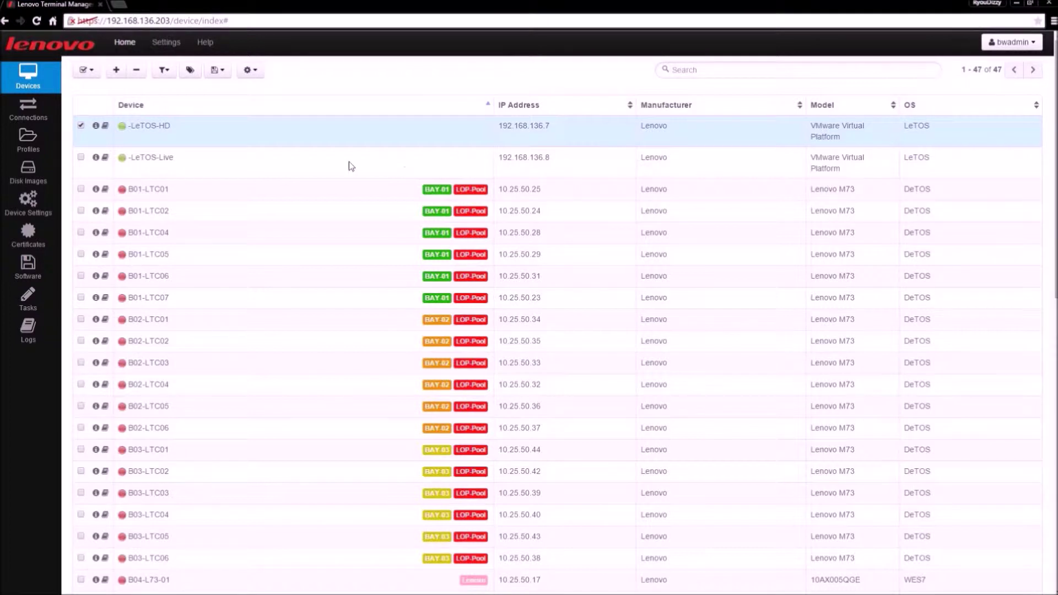
Step: Go to the Profiles list, highlight Demo Profile and open it for editing
{"action": "left_click", "coordinate": [38, 145]}
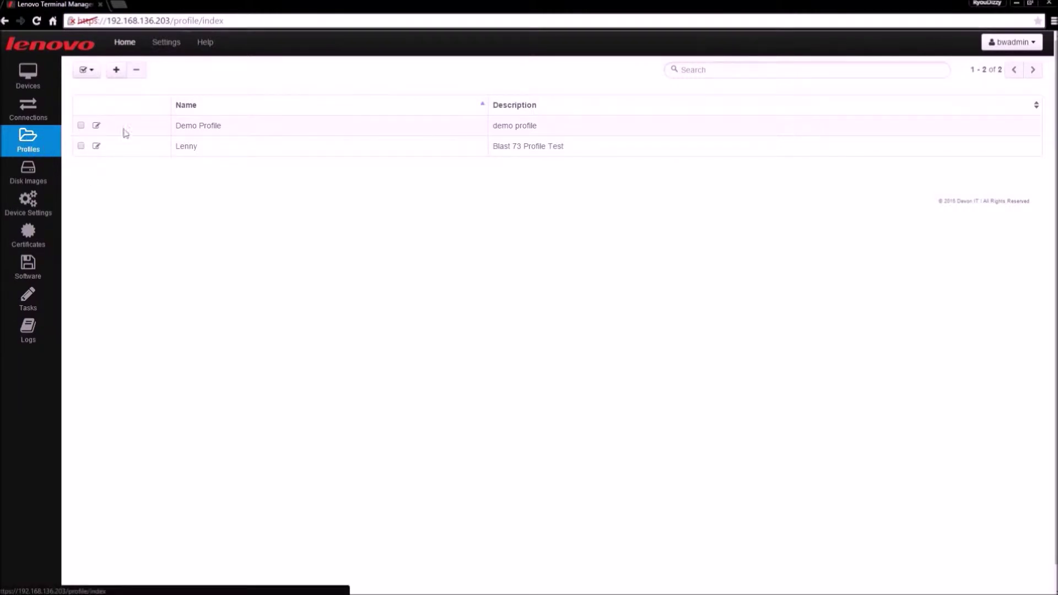
{"action": "left_click_drag", "start_coordinate": [221, 125], "coordinate": [173, 134]}
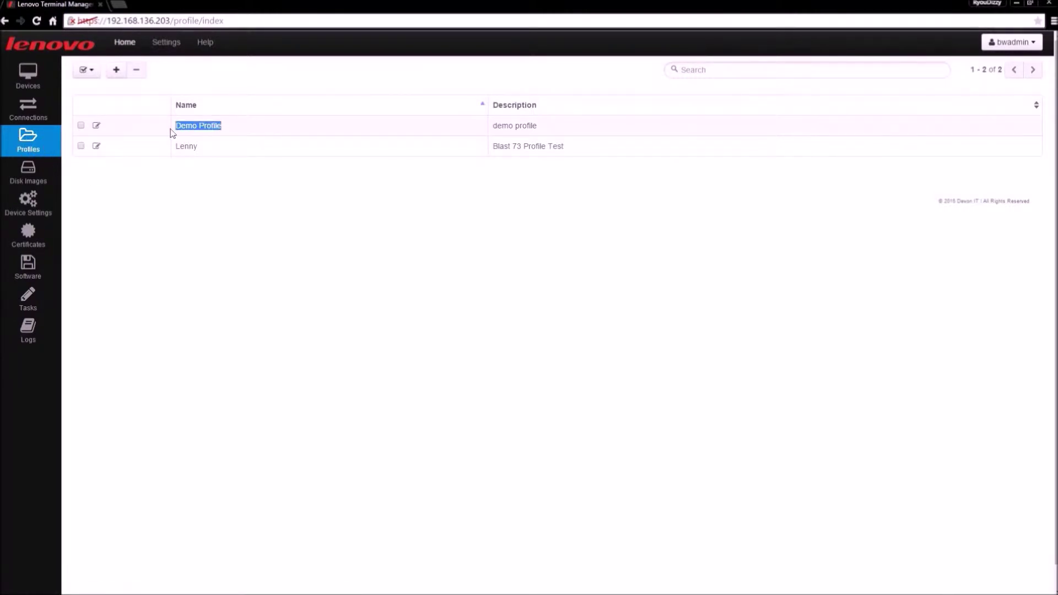
{"action": "left_click", "coordinate": [97, 127]}
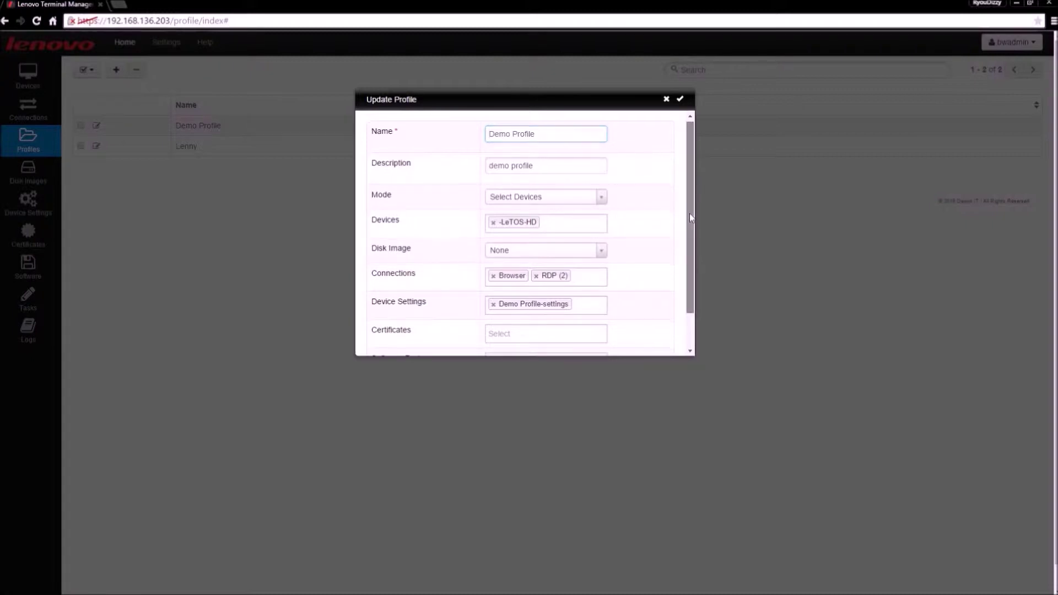
Step: Leave Demo Profile's Devices list empty and set its Mode to Default Profile
{"action": "left_click_drag", "start_coordinate": [690, 213], "coordinate": [687, 245]}
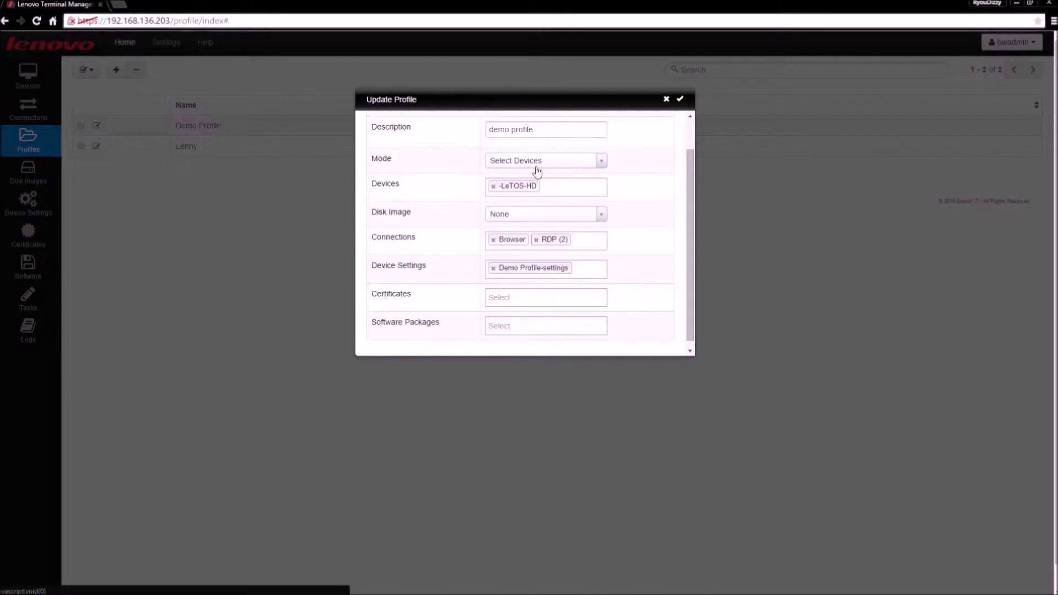
{"action": "left_click", "coordinate": [567, 189]}
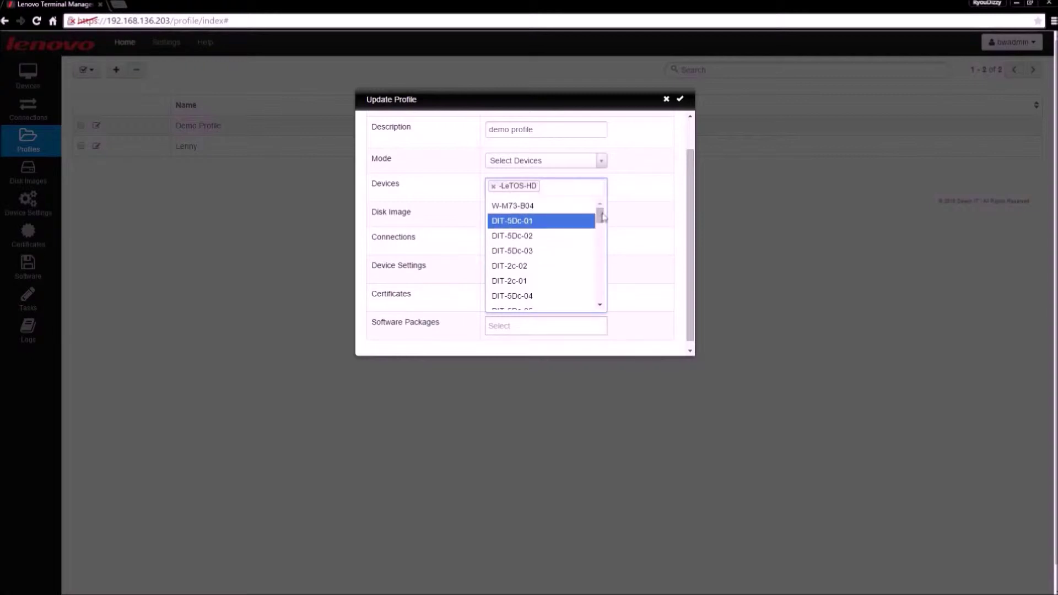
{"action": "left_click", "coordinate": [615, 184]}
{"action": "left_click", "coordinate": [602, 161]}
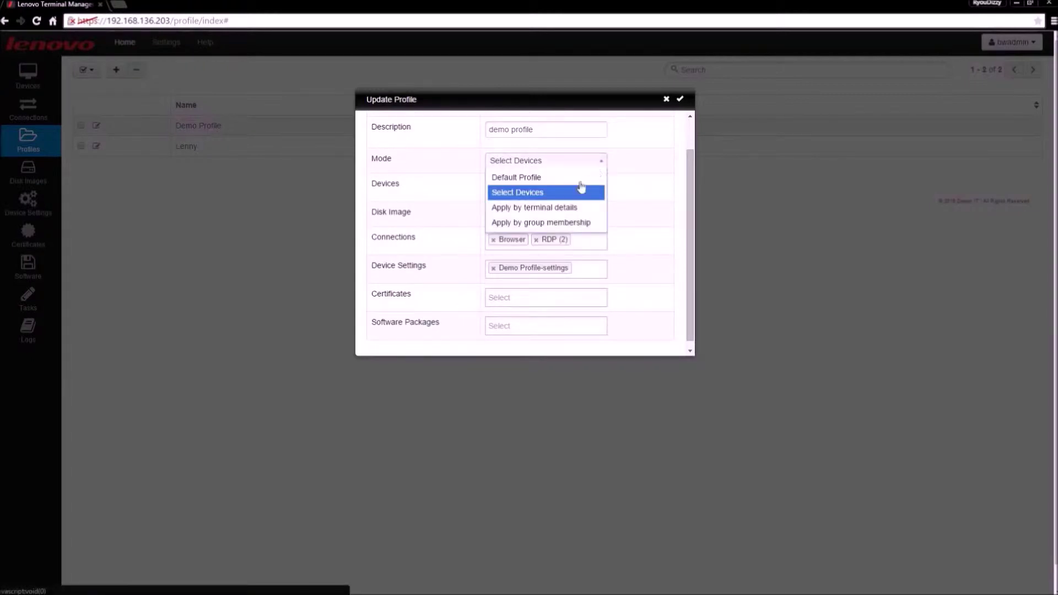
{"action": "left_click", "coordinate": [519, 180]}
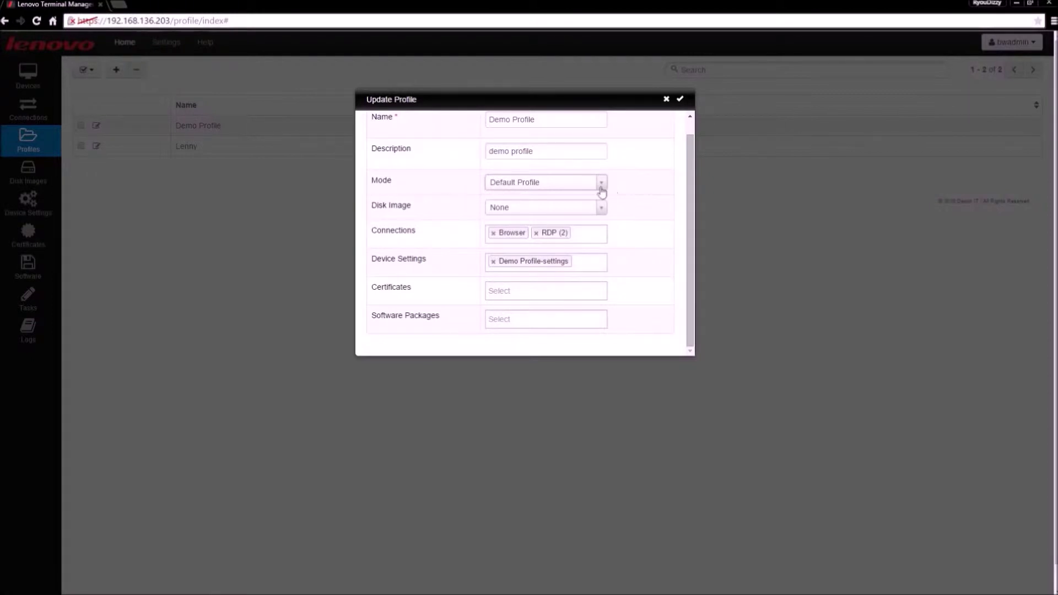
{"action": "left_click", "coordinate": [601, 185]}
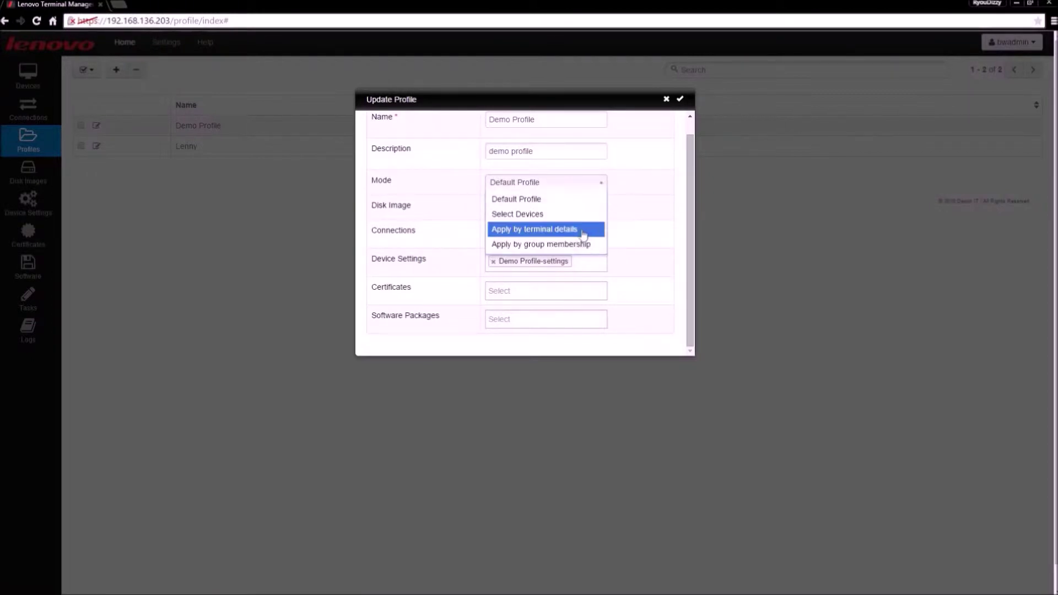
Step: Switch Mode to Apply by terminal details and try its IP address criterion field
{"action": "left_click", "coordinate": [545, 229]}
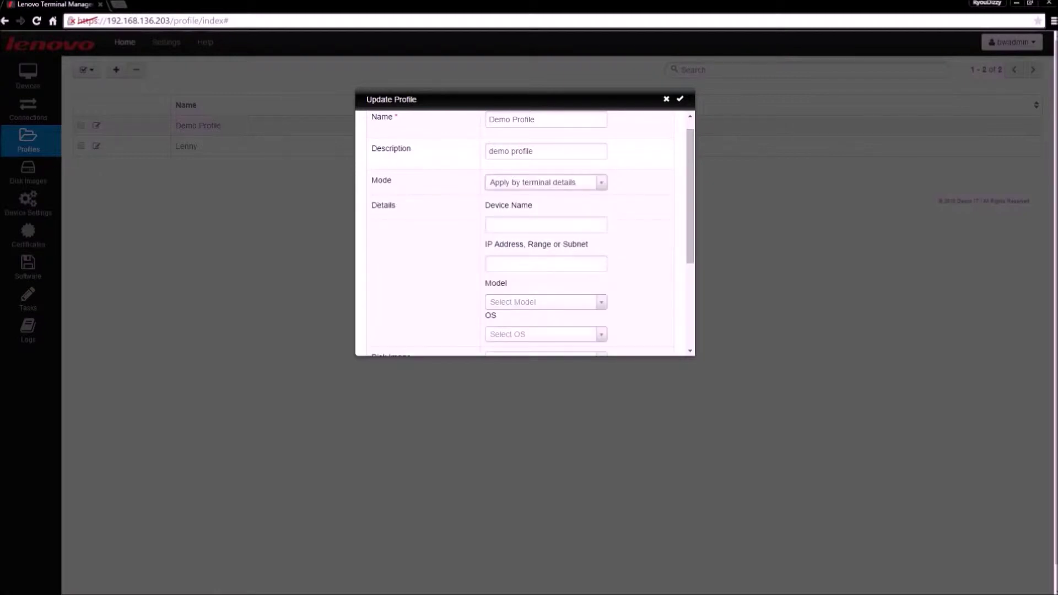
{"action": "scroll", "coordinate": [605, 236], "scroll_direction": "down", "scroll_amount": 1}
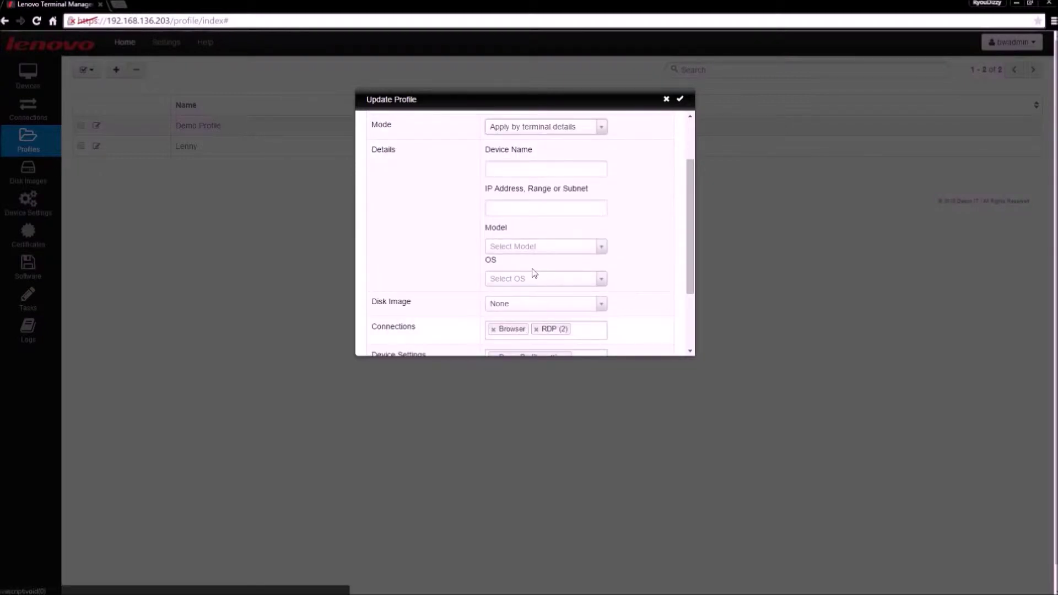
{"action": "left_click", "coordinate": [526, 208]}
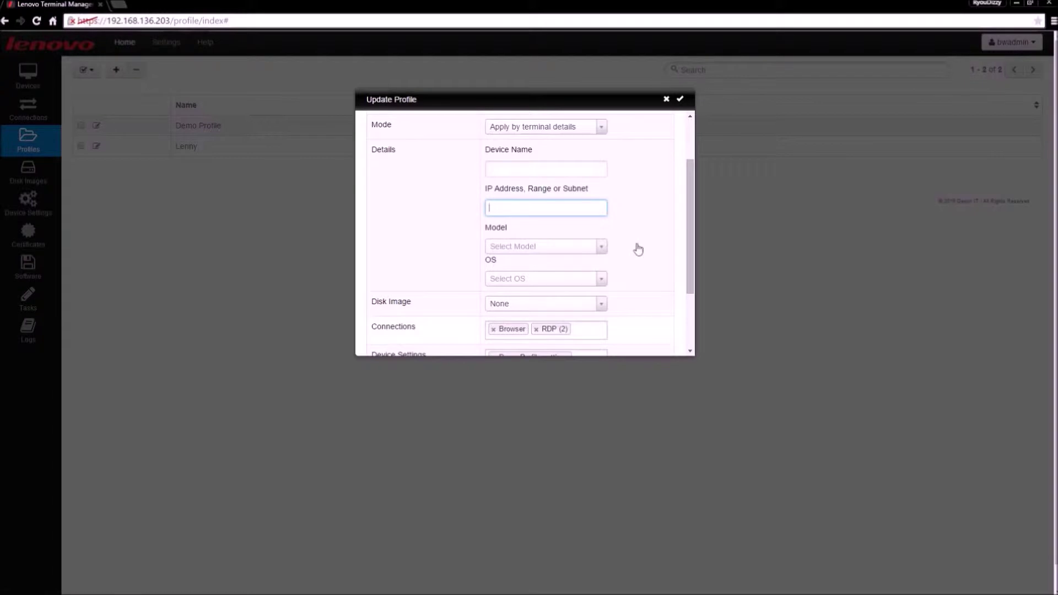
{"action": "scroll", "coordinate": [639, 248], "scroll_direction": "up", "scroll_amount": 1}
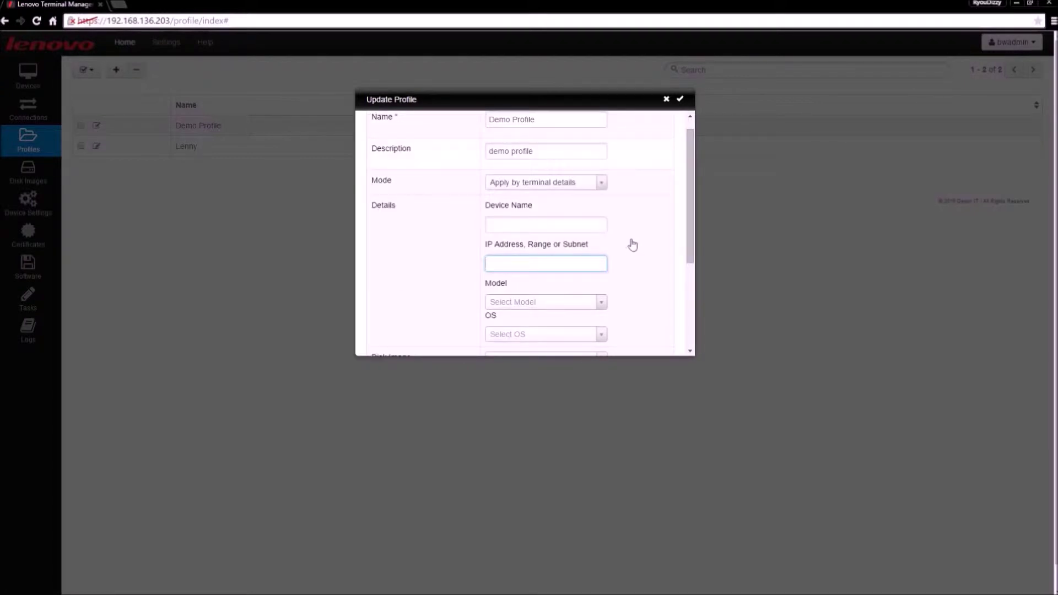
{"action": "left_click", "coordinate": [602, 183]}
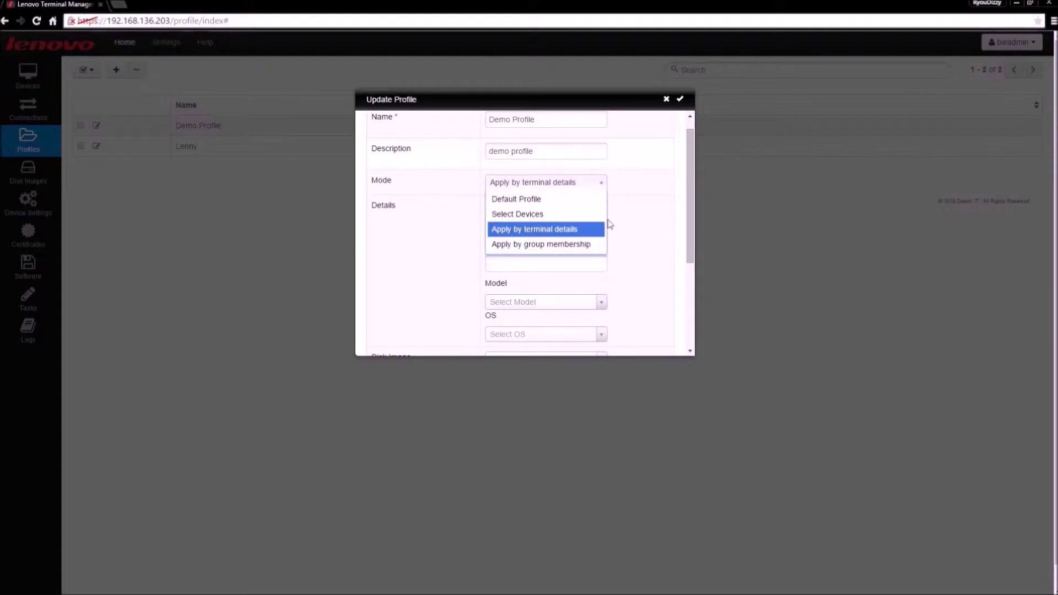
Step: Set Mode to Apply by group membership and browse groups and disk images without choosing
{"action": "left_click", "coordinate": [563, 250]}
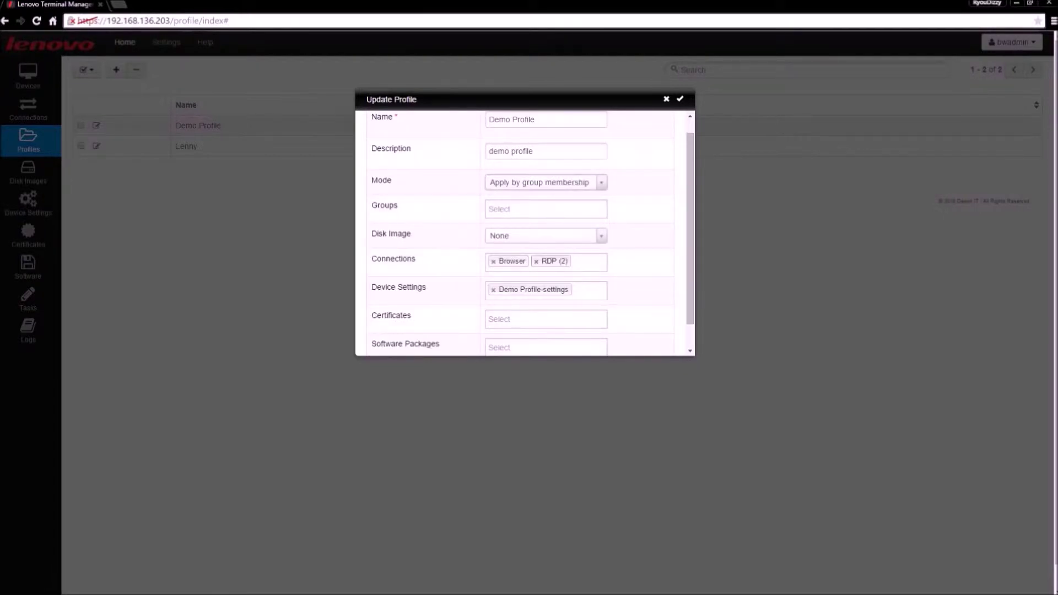
{"action": "left_click", "coordinate": [576, 210]}
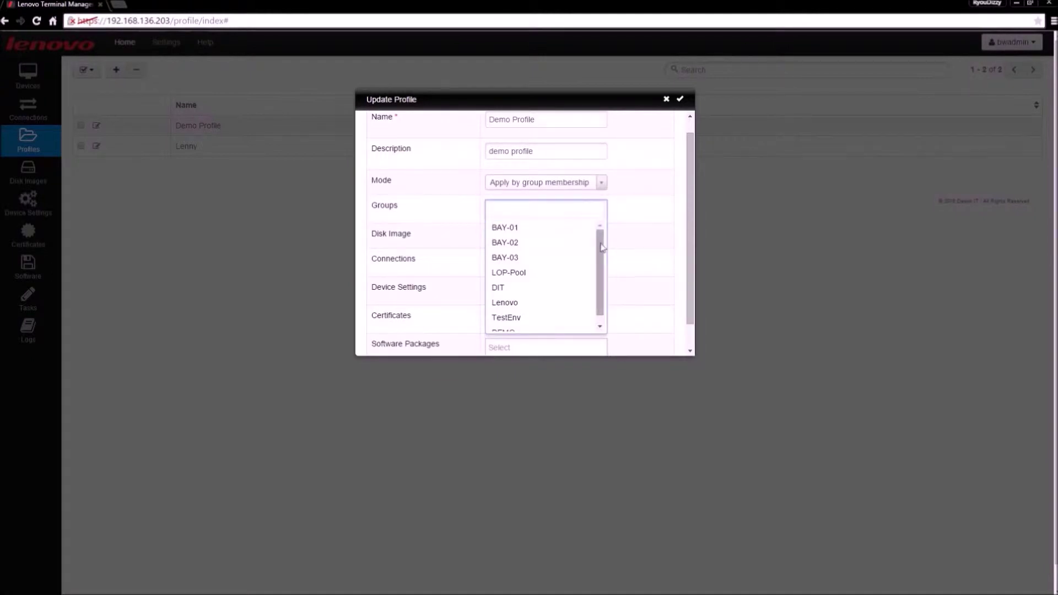
{"action": "scroll", "coordinate": [600, 246], "scroll_direction": "down", "scroll_amount": 2}
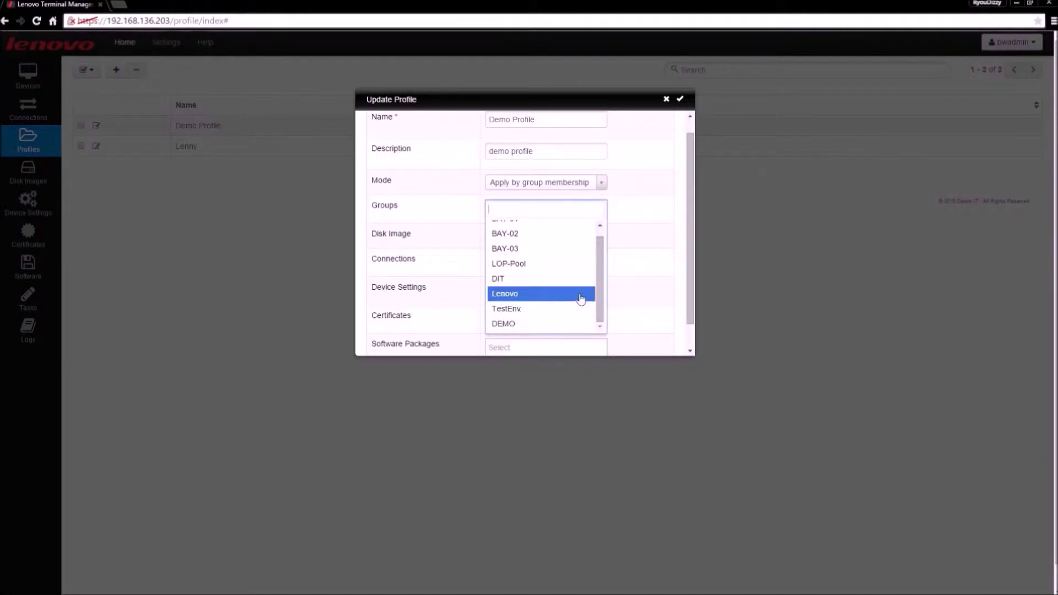
{"action": "left_click", "coordinate": [635, 271]}
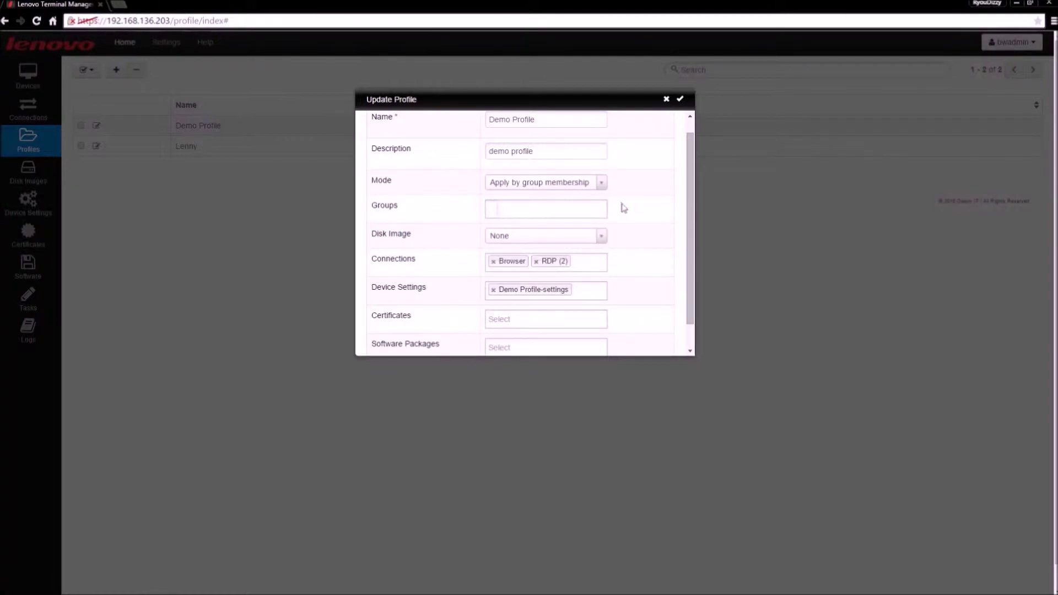
{"action": "scroll", "coordinate": [624, 208], "scroll_direction": "down", "scroll_amount": 1}
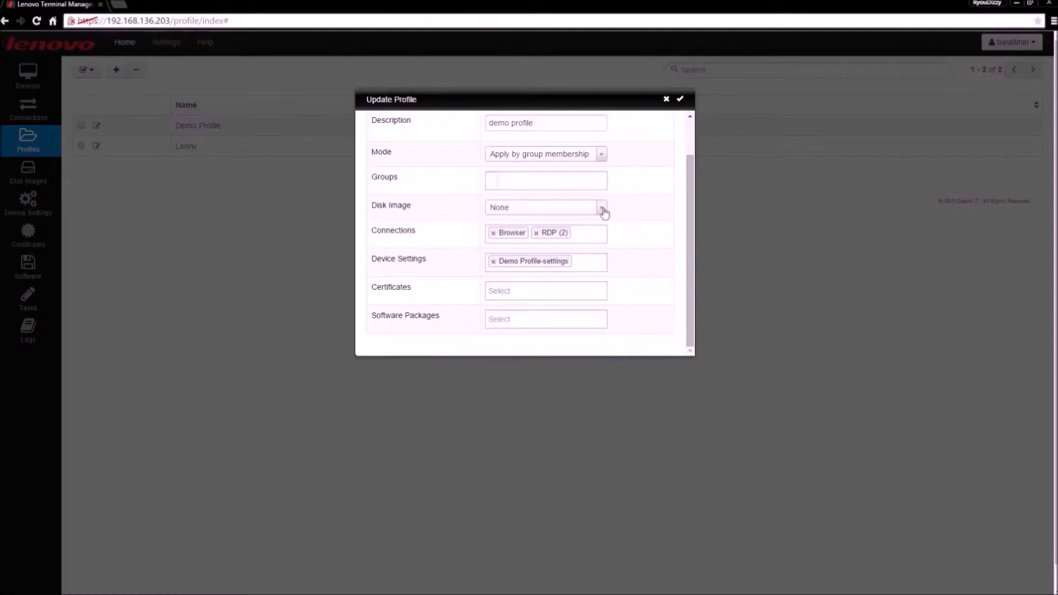
{"action": "left_click", "coordinate": [602, 208]}
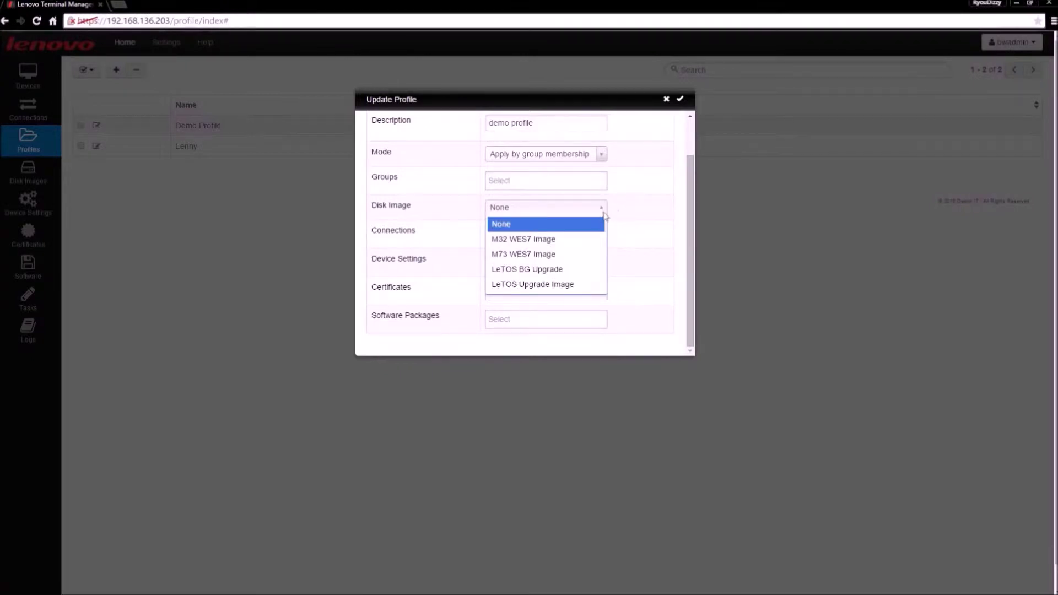
{"action": "left_click", "coordinate": [625, 270]}
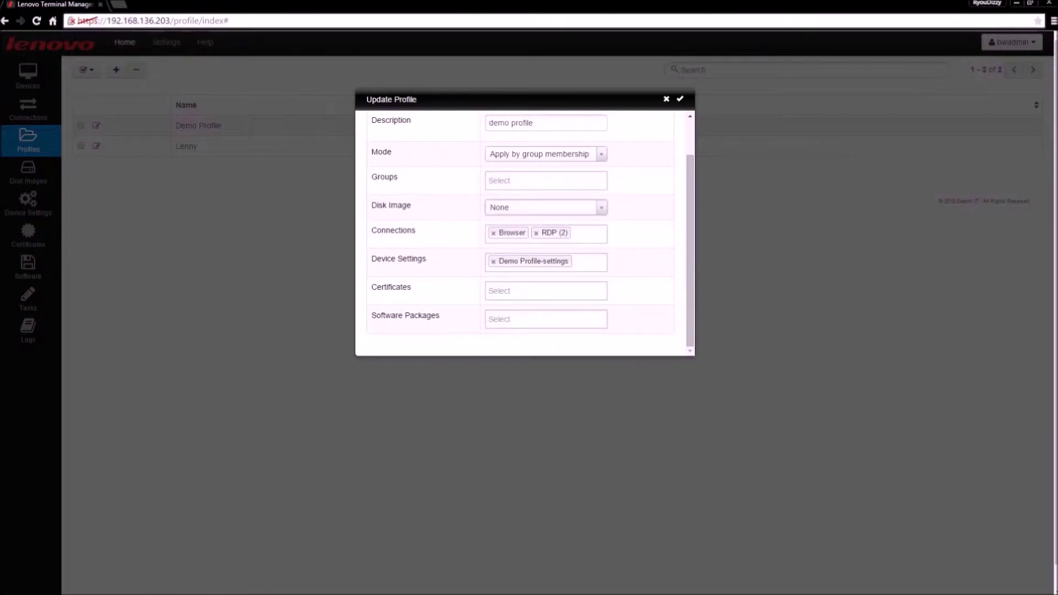
Step: Browse connections, device settings, certificates and software packages unchanged, then close the editor unsaved
{"action": "left_click", "coordinate": [595, 236]}
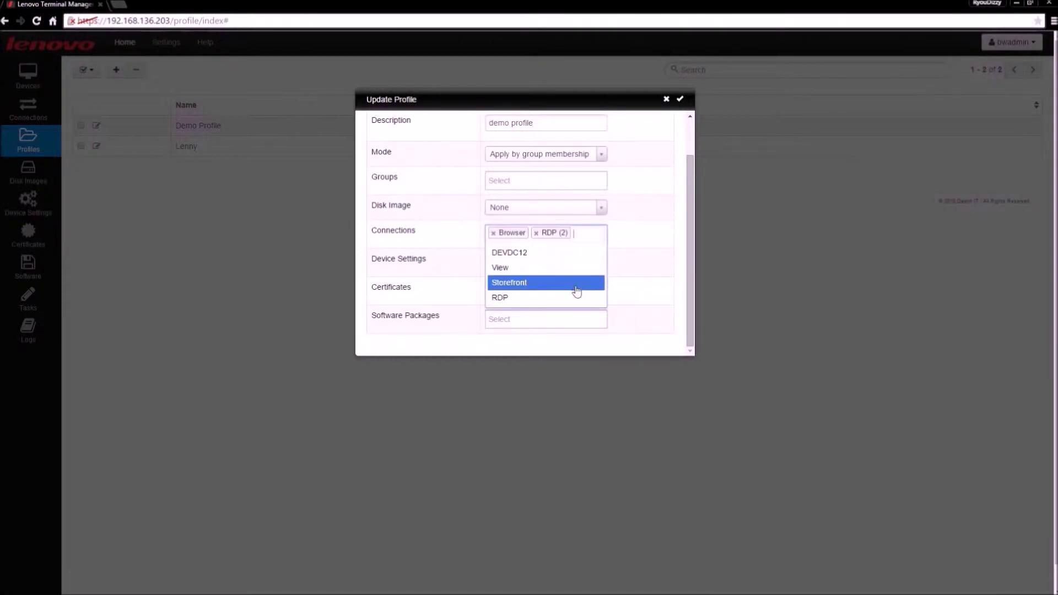
{"action": "left_click", "coordinate": [626, 270]}
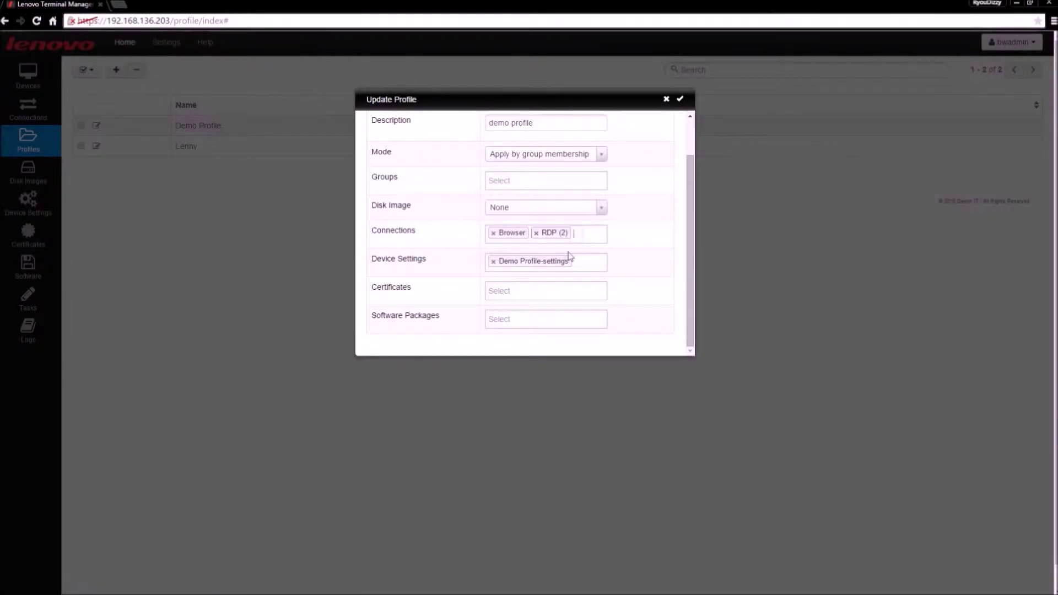
{"action": "left_click", "coordinate": [589, 266]}
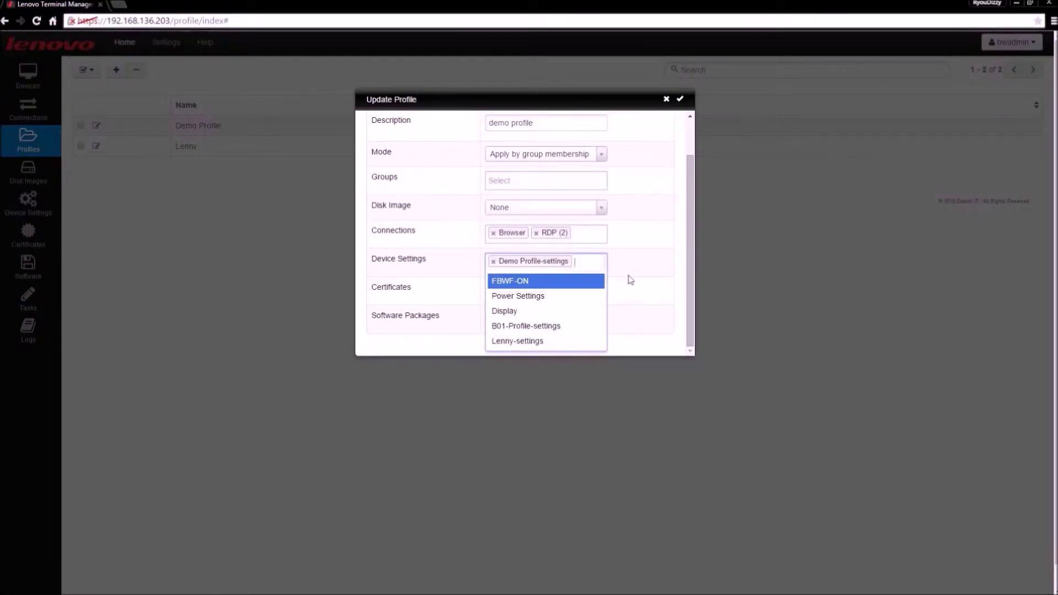
{"action": "left_click", "coordinate": [628, 280]}
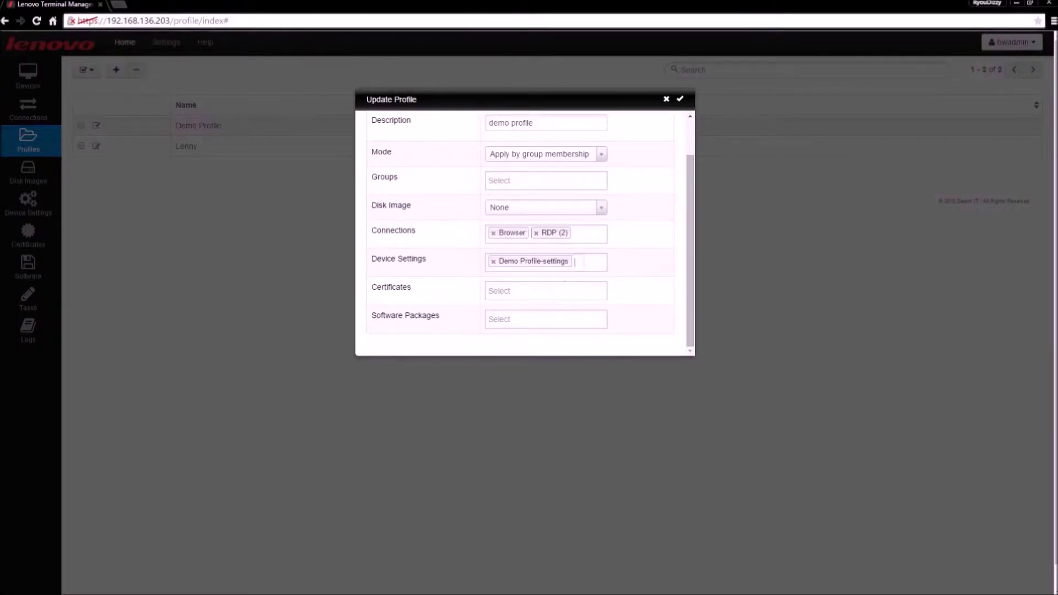
{"action": "left_click", "coordinate": [545, 292]}
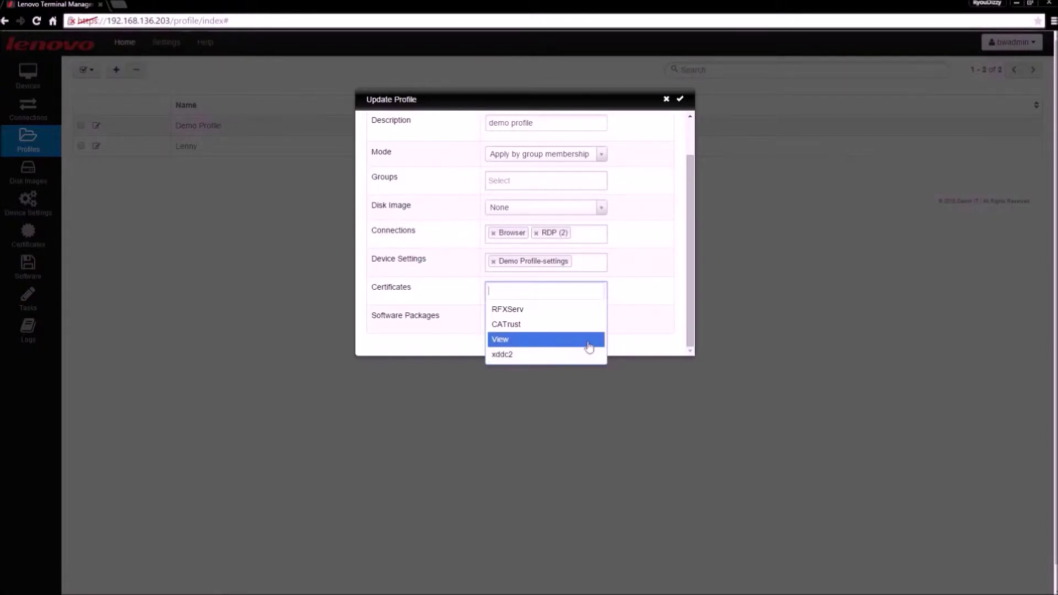
{"action": "left_click", "coordinate": [620, 334]}
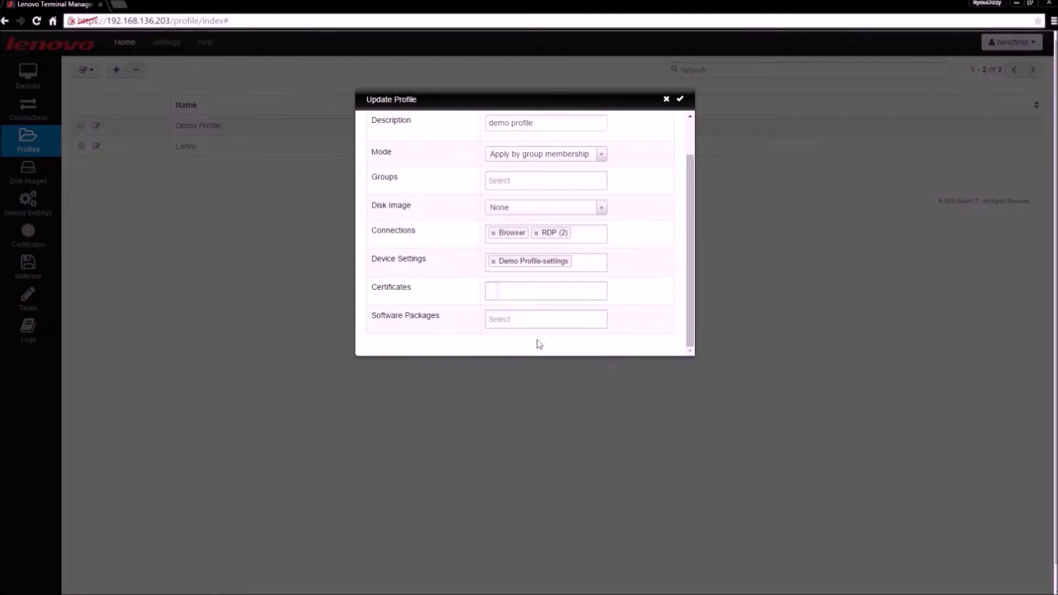
{"action": "left_click", "coordinate": [524, 322]}
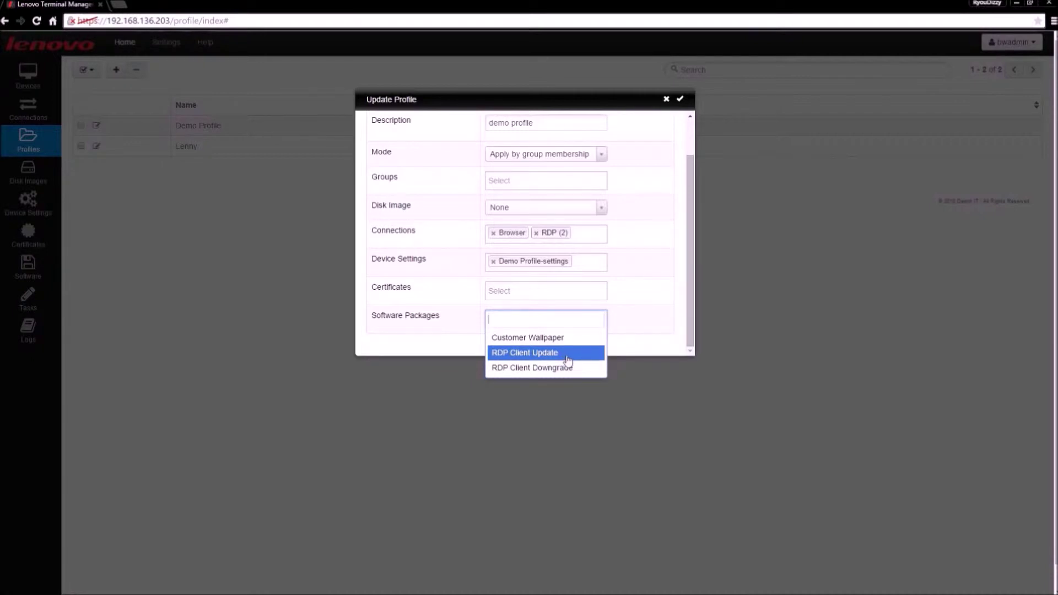
{"action": "left_click", "coordinate": [666, 102]}
{"action": "left_click", "coordinate": [666, 102]}
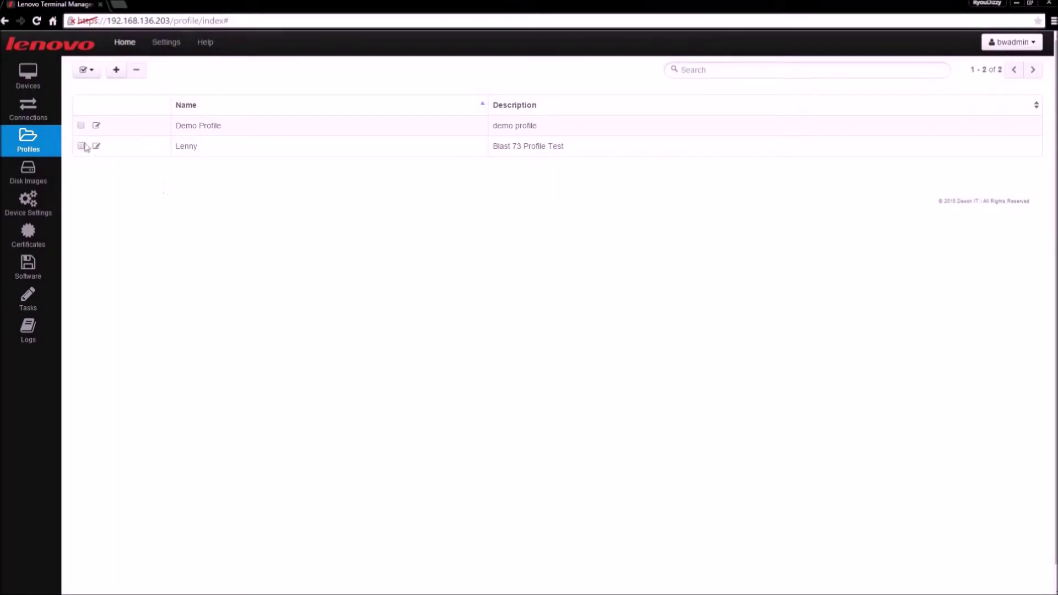
{"action": "left_click", "coordinate": [39, 113]}
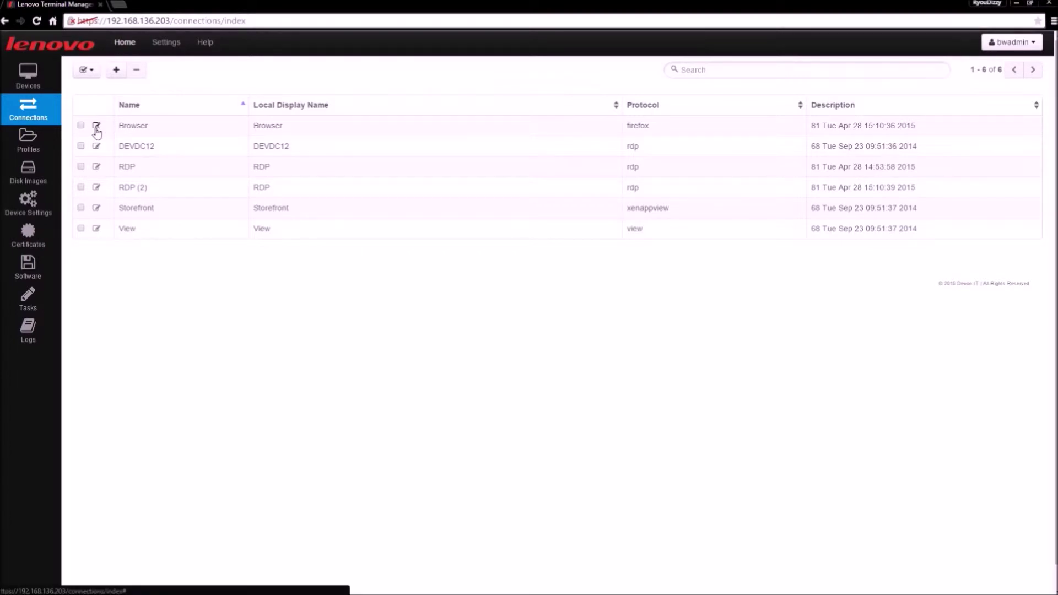
{"action": "left_click", "coordinate": [96, 127]}
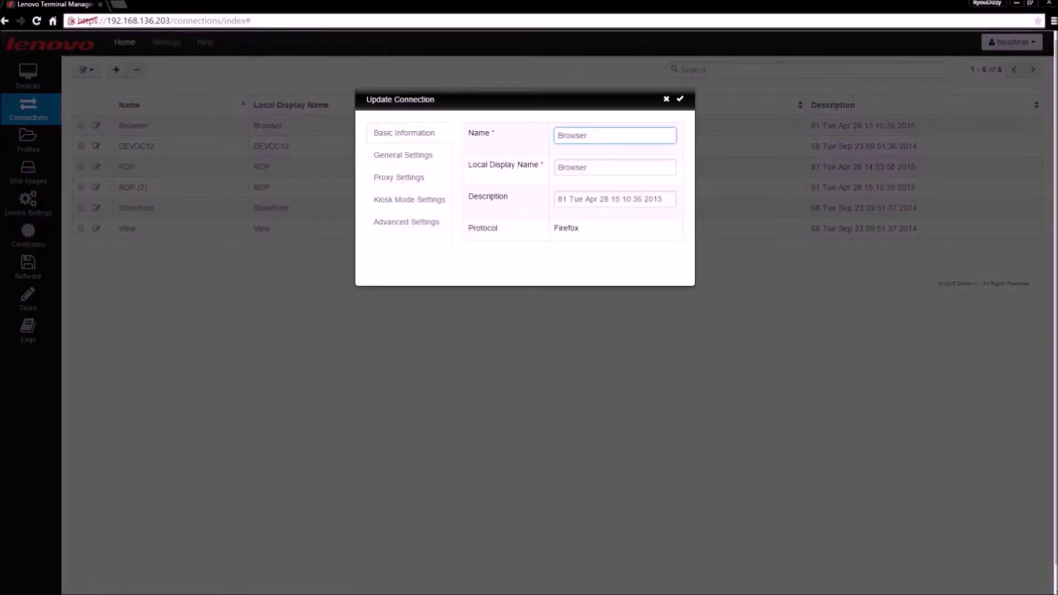
{"action": "left_click", "coordinate": [418, 157]}
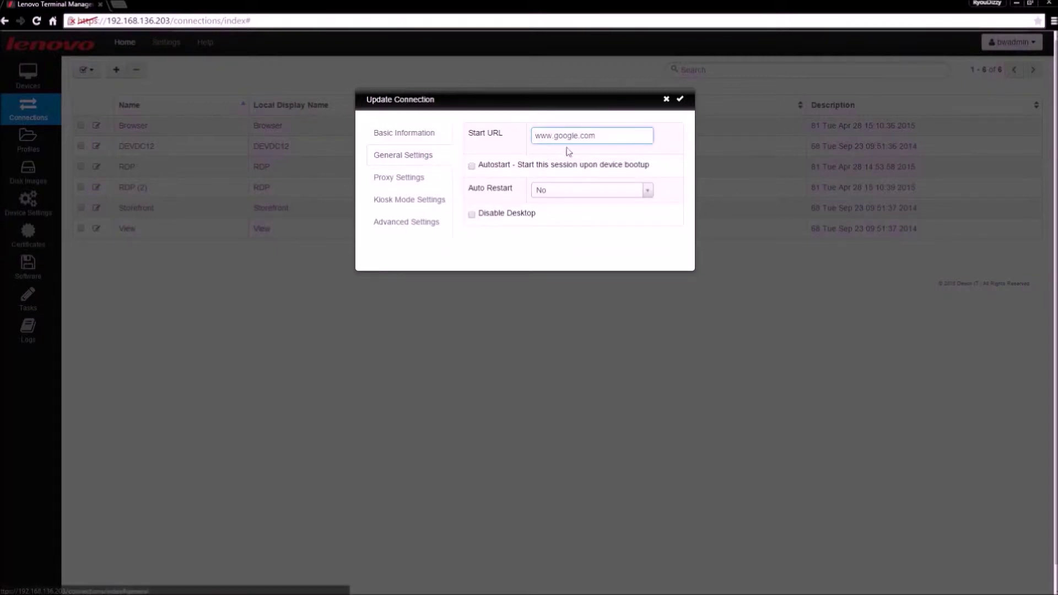
{"action": "left_click_drag", "start_coordinate": [592, 136], "coordinate": [513, 167]}
{"action": "left_click", "coordinate": [483, 168]}
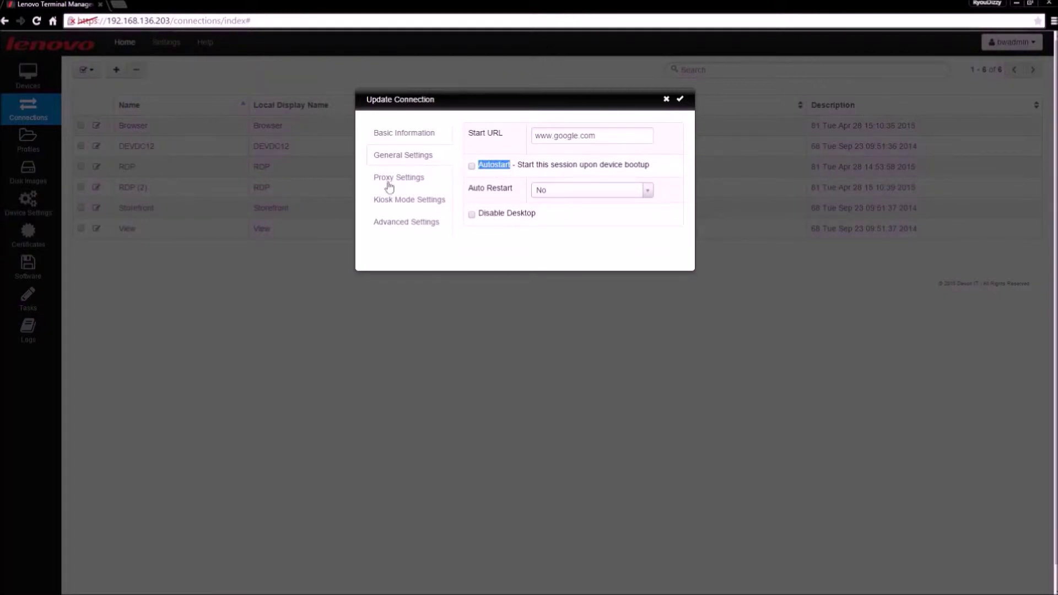
{"action": "left_click", "coordinate": [666, 99]}
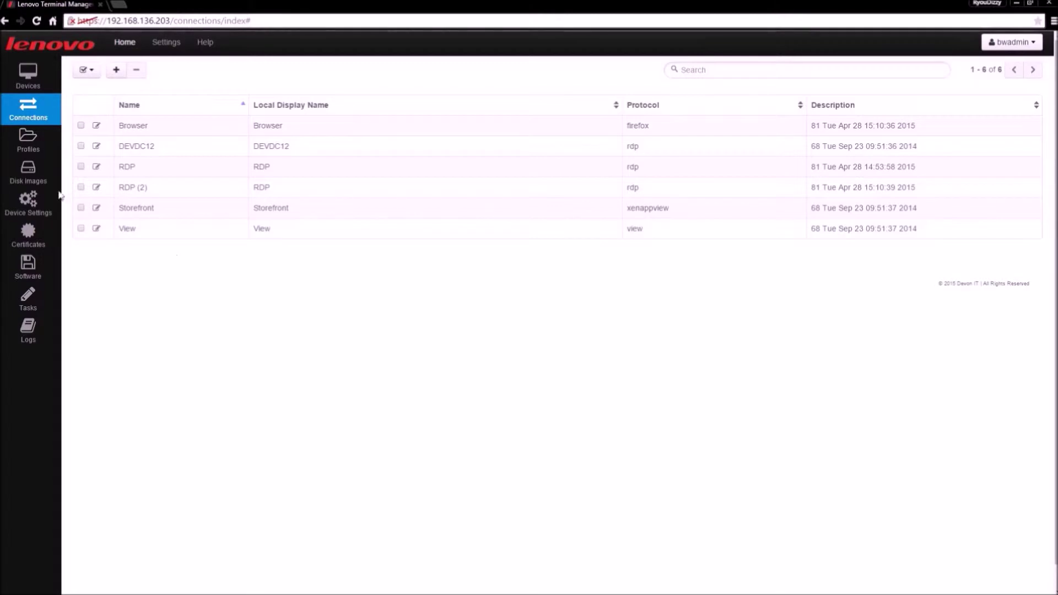
{"action": "left_click", "coordinate": [28, 171]}
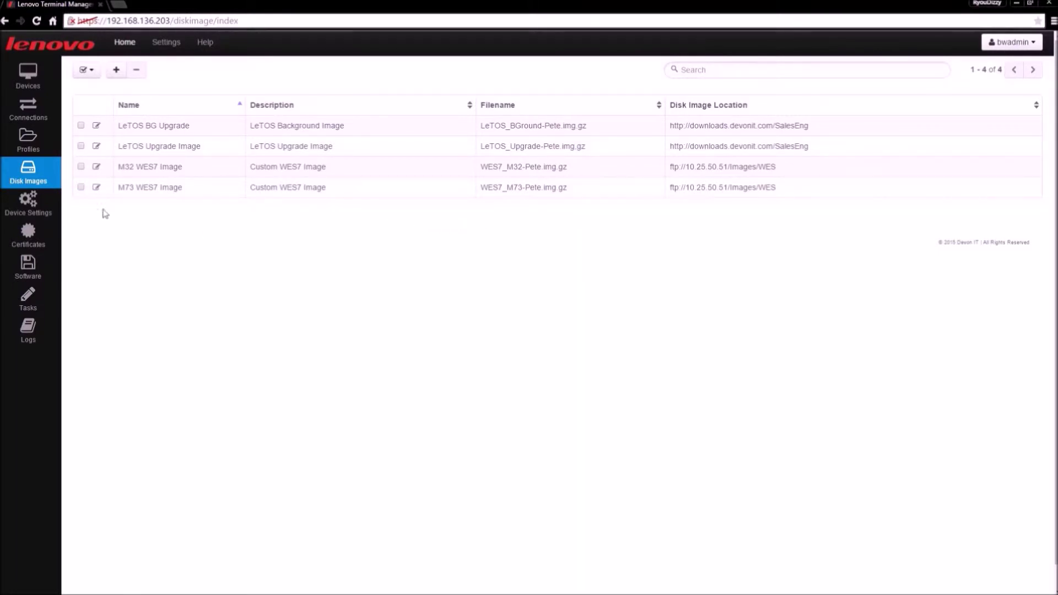
Step: Move on to the Device Settings page listing its six entries
{"action": "left_click", "coordinate": [43, 210]}
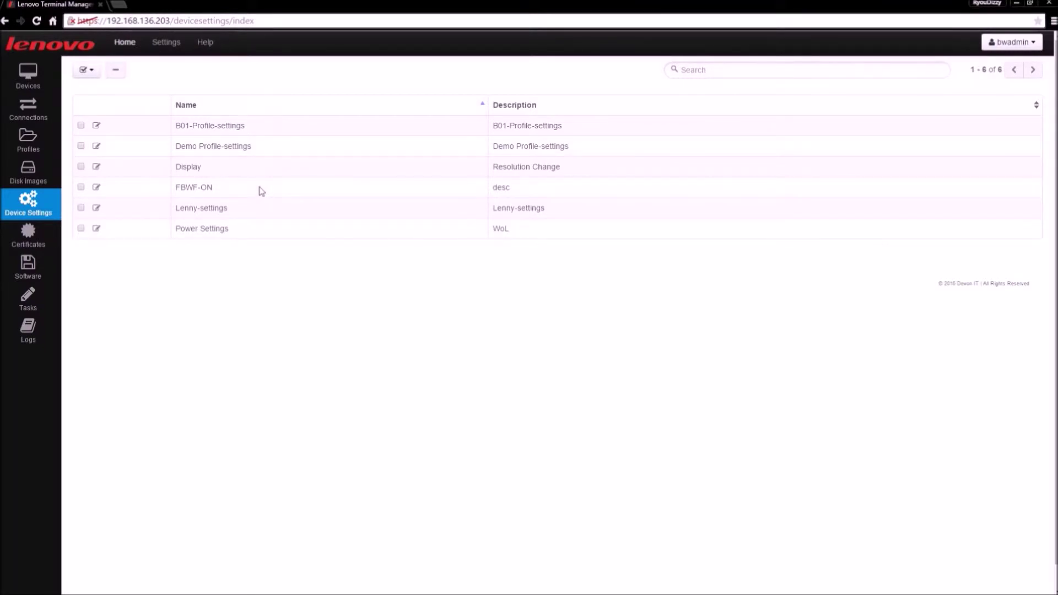
Step: Open and close the B01-Profile-settings editor, then view certificates CATrust, RFXServ, View and xddc2
{"action": "left_click", "coordinate": [97, 127]}
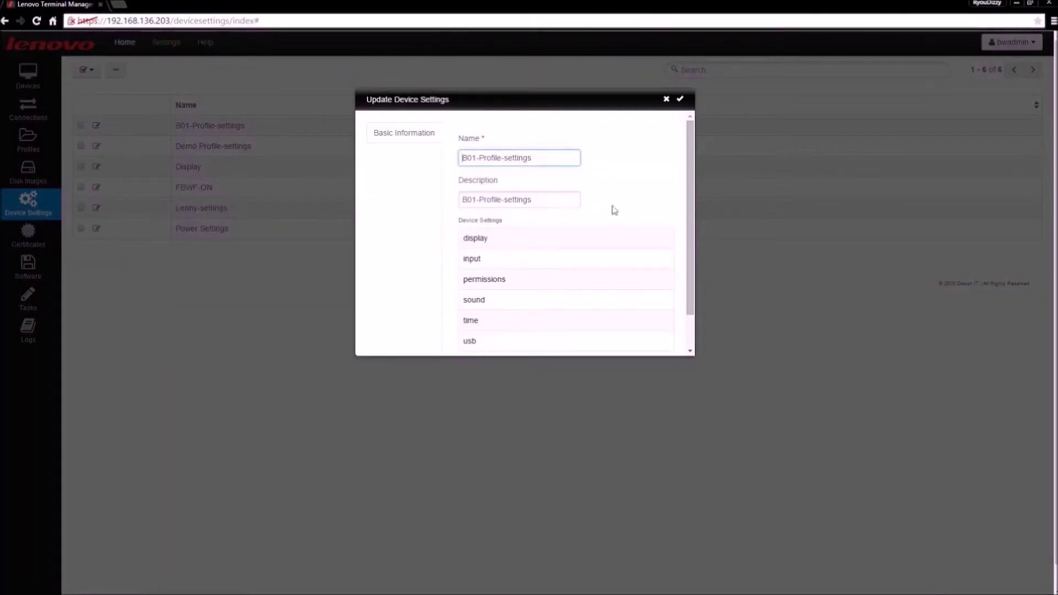
{"action": "scroll", "coordinate": [641, 200], "scroll_direction": "down", "scroll_amount": 1}
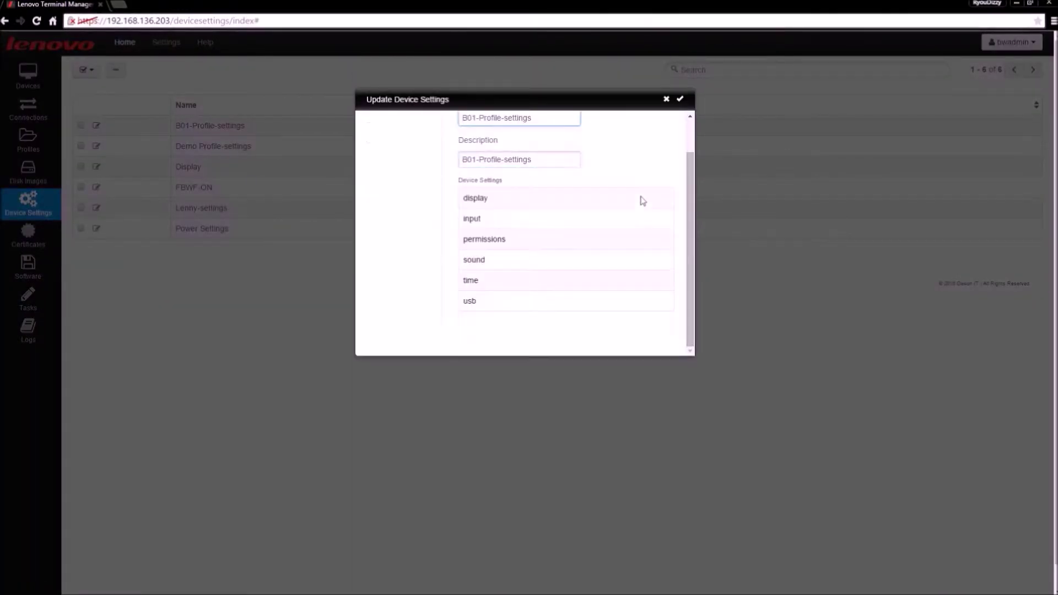
{"action": "left_click", "coordinate": [667, 100]}
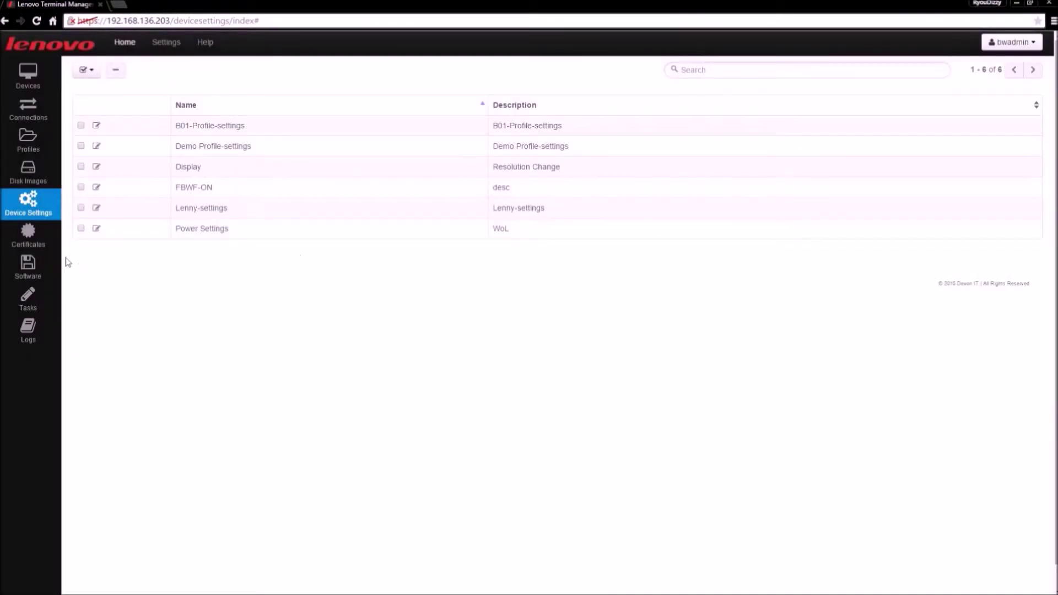
{"action": "left_click", "coordinate": [32, 242]}
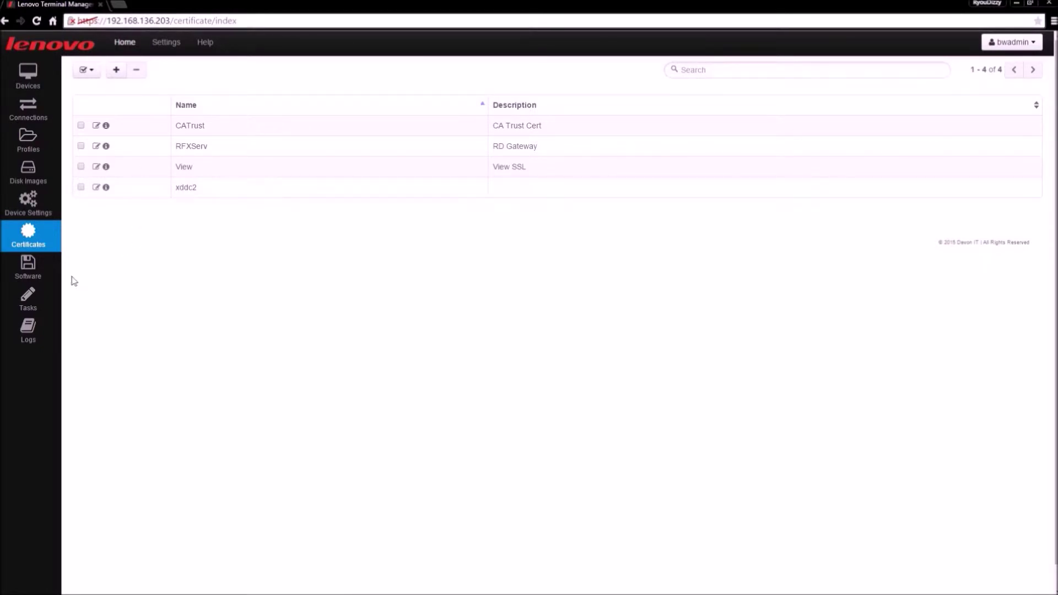
Step: View the Software packages, then the Tasks list with its Wake On Lan task
{"action": "left_click", "coordinate": [53, 276]}
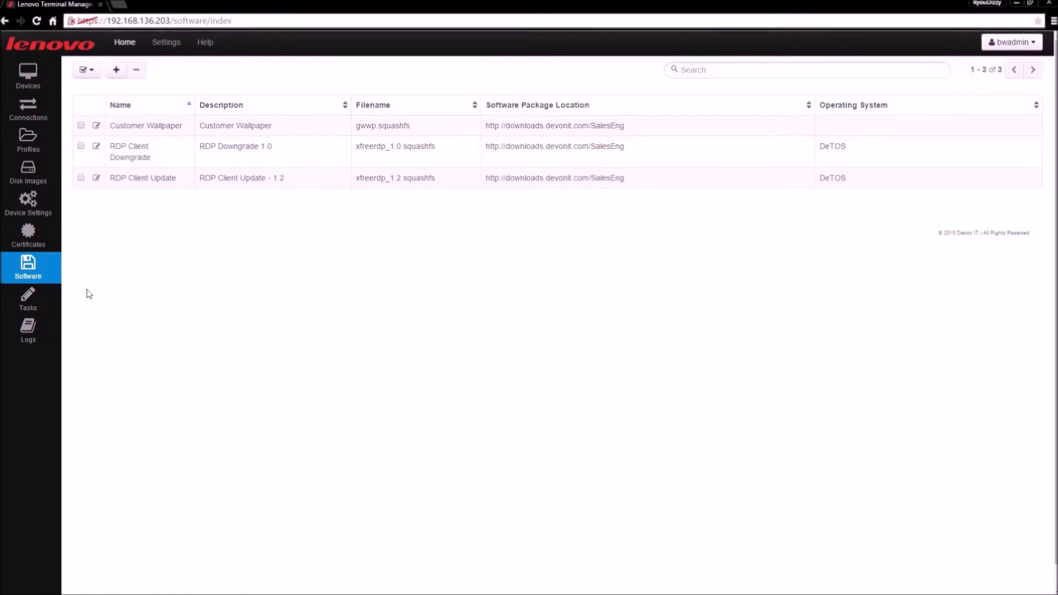
{"action": "left_click", "coordinate": [51, 306]}
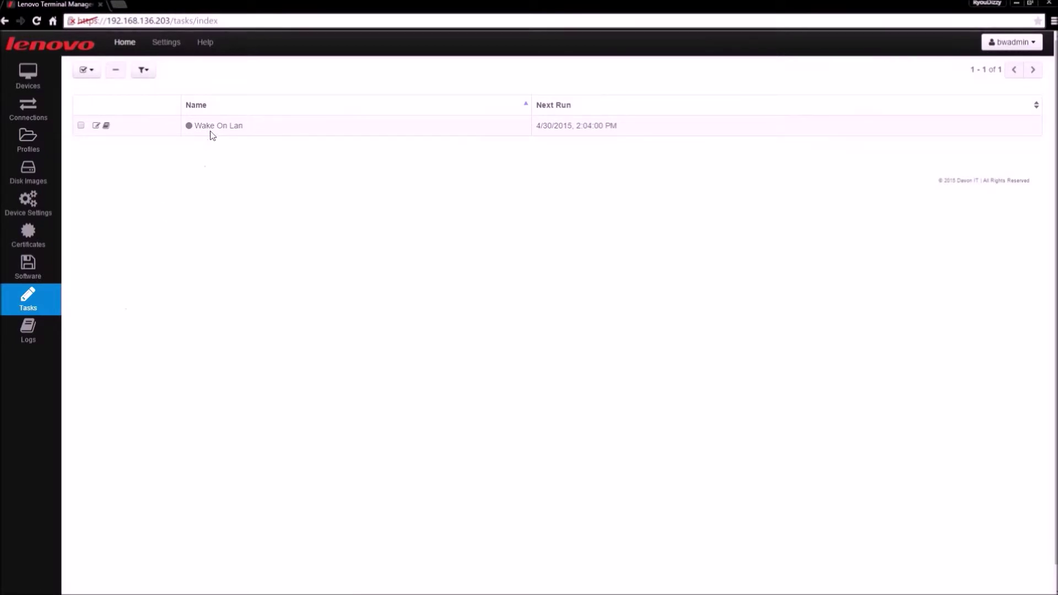
{"action": "left_click", "coordinate": [106, 126]}
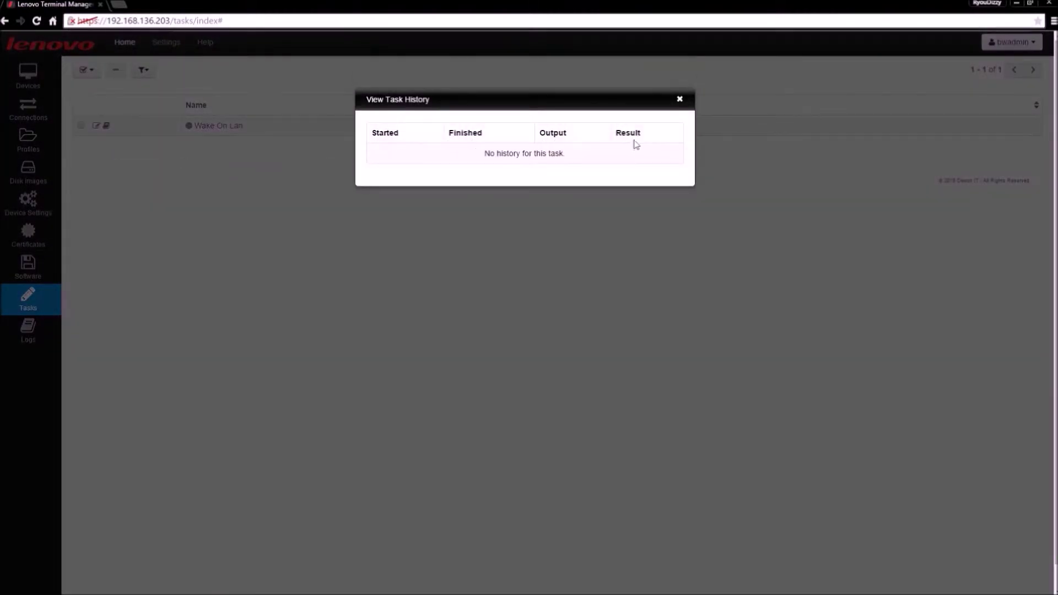
{"action": "left_click", "coordinate": [680, 99]}
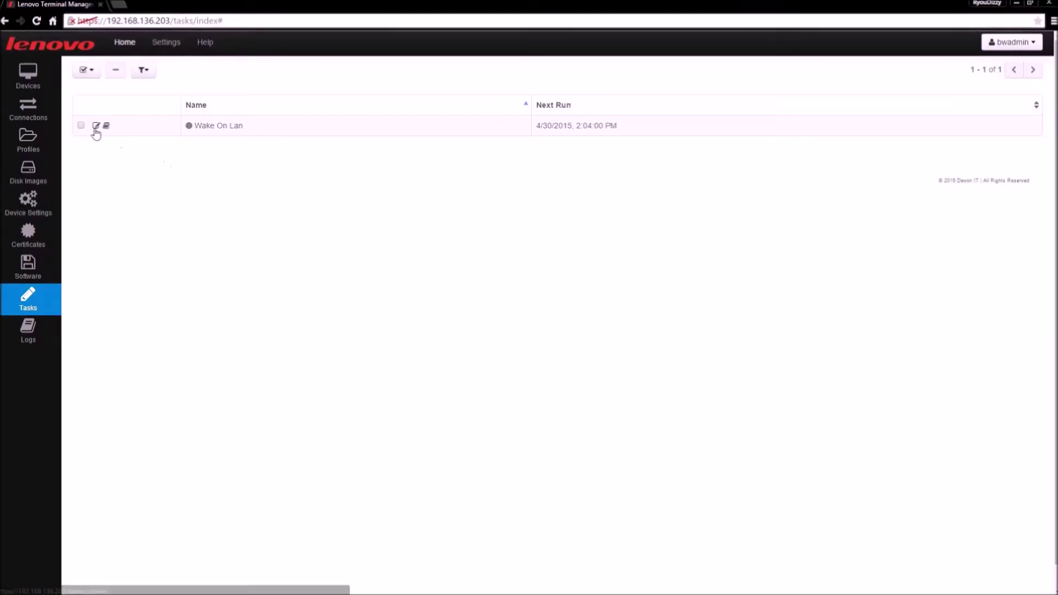
{"action": "left_click", "coordinate": [96, 127]}
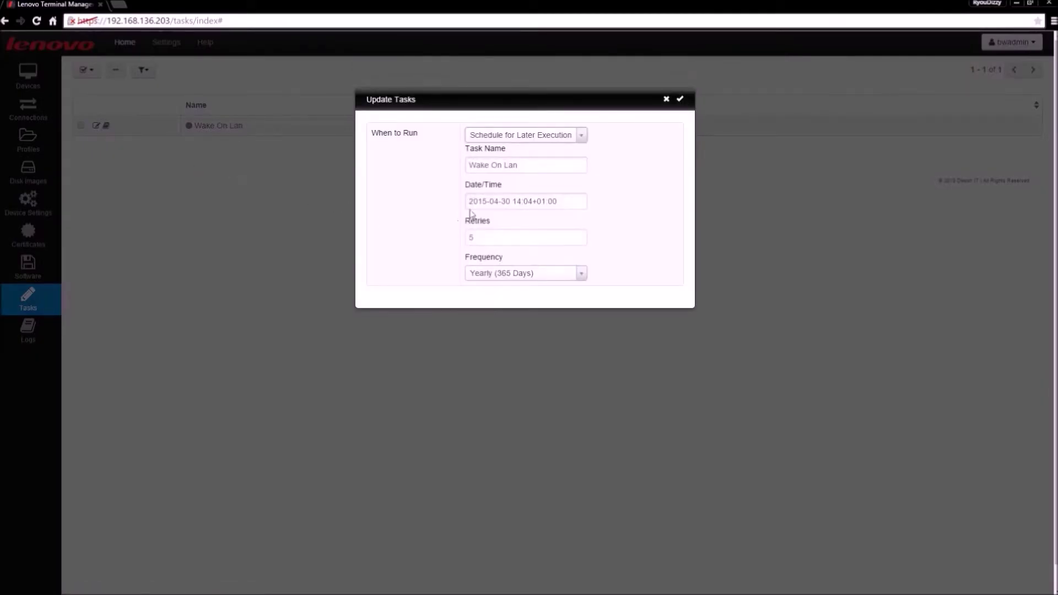
{"action": "left_click", "coordinate": [499, 201]}
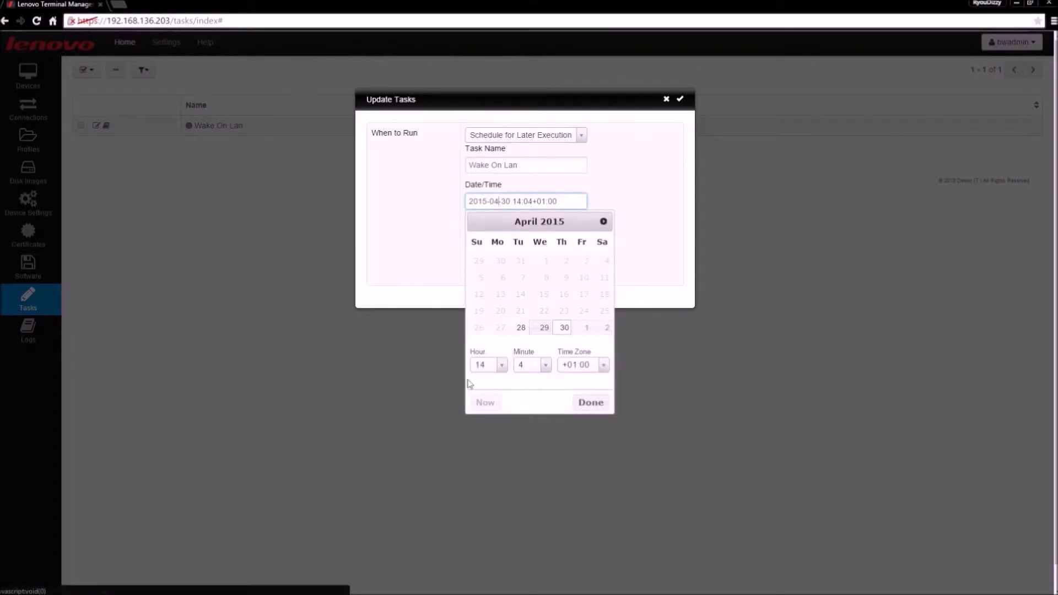
{"action": "left_click", "coordinate": [416, 291]}
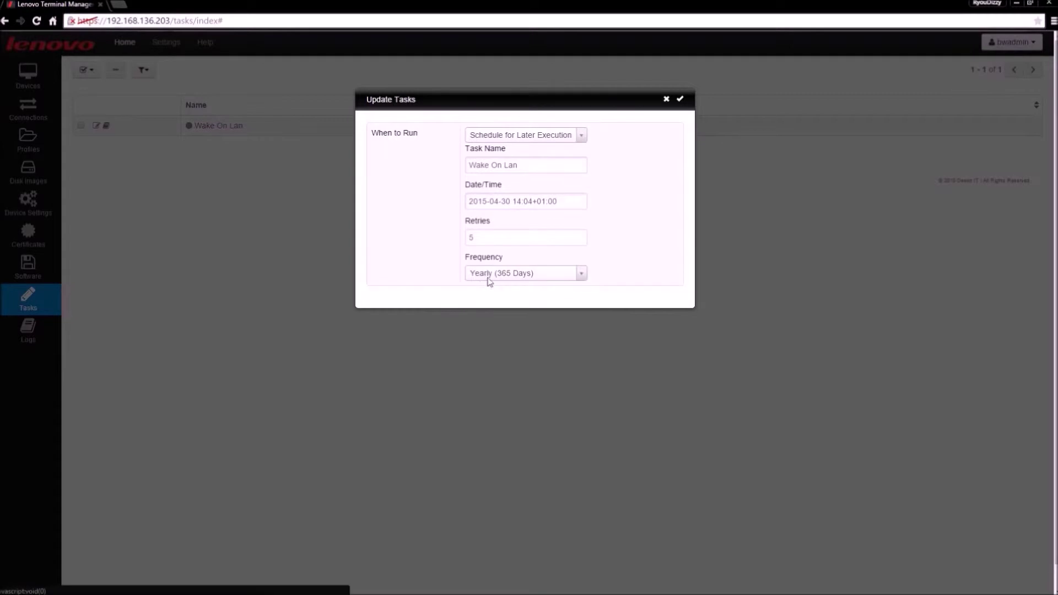
{"action": "left_click", "coordinate": [489, 276]}
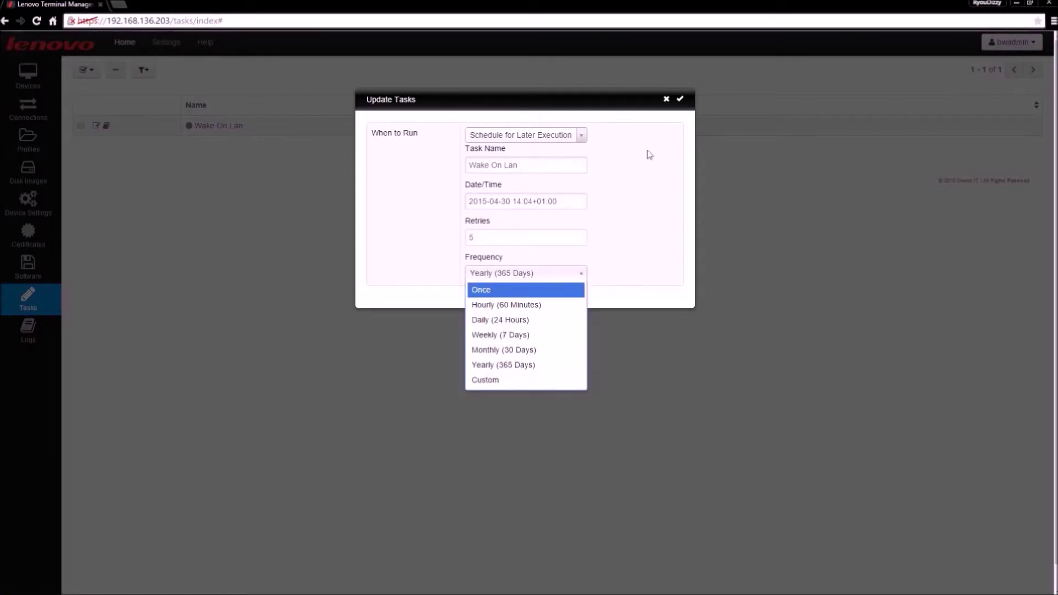
{"action": "left_click", "coordinate": [665, 103]}
{"action": "left_click", "coordinate": [666, 99]}
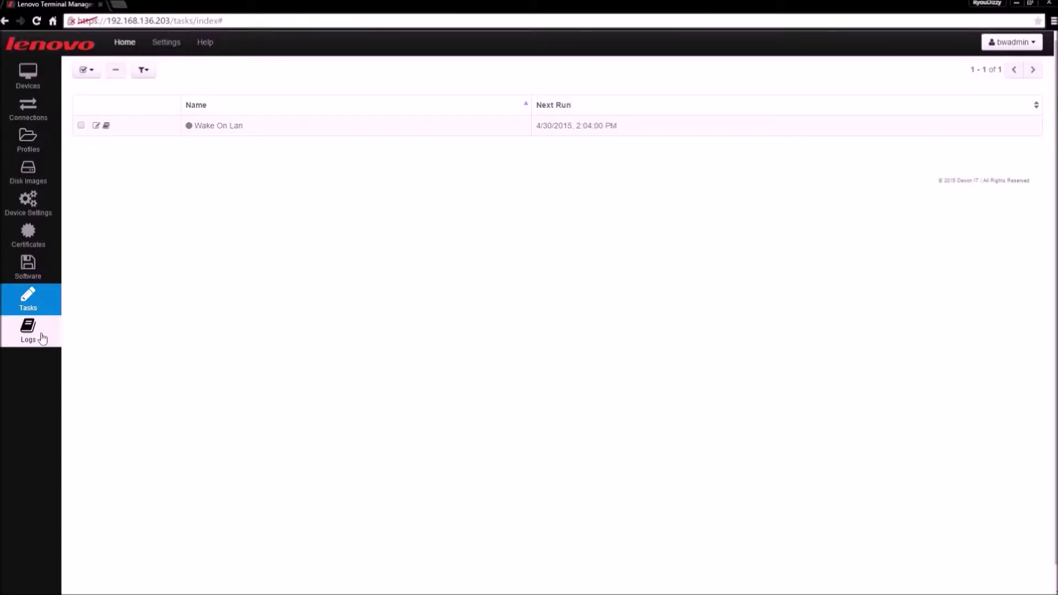
{"action": "left_click", "coordinate": [46, 336]}
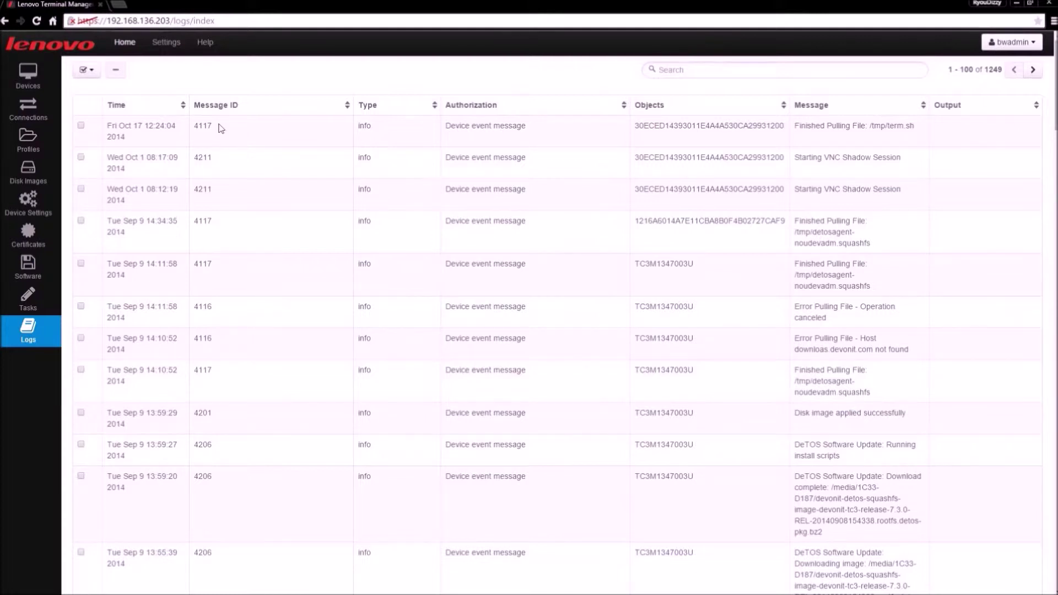
Step: Go to the Devices list and filter it to the BAY-01 group's six thin clients
{"action": "left_click", "coordinate": [27, 76]}
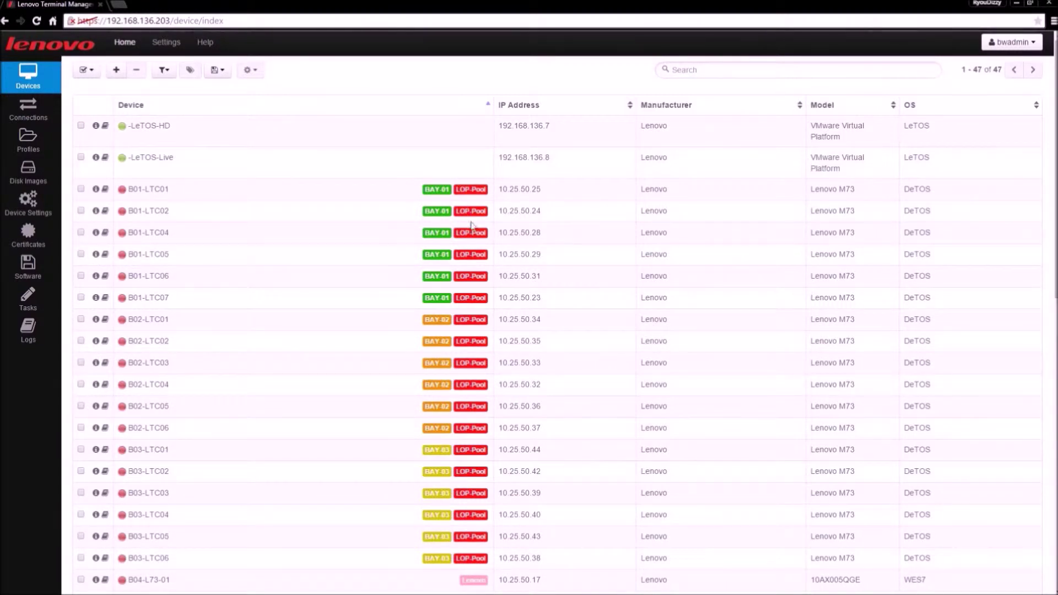
{"action": "left_click", "coordinate": [431, 255]}
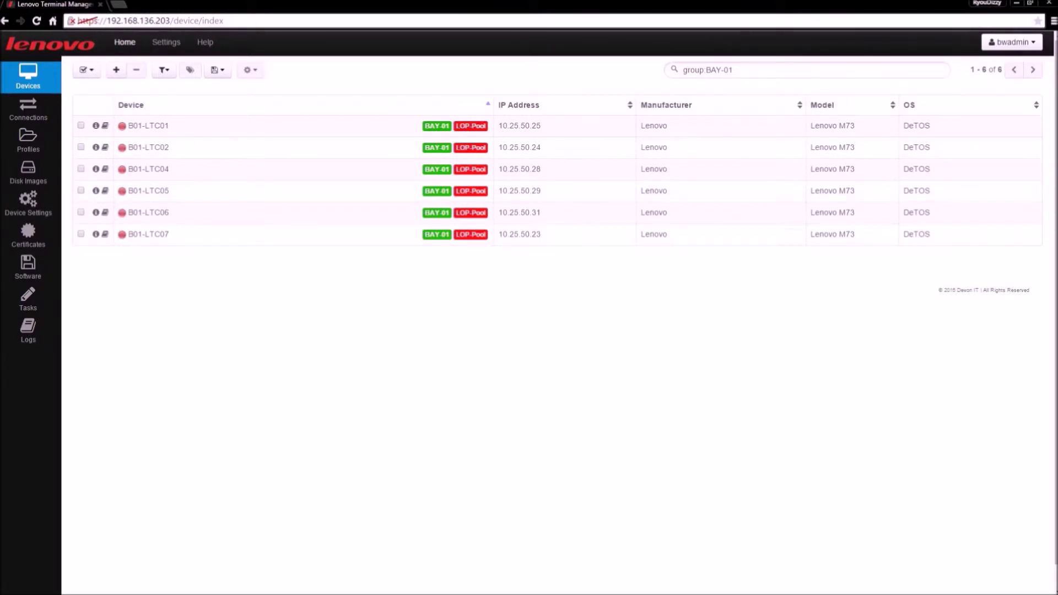
Step: Clear the BAY-01 filter, try the LOP-Pool group filter, then clear that too
{"action": "left_click_drag", "start_coordinate": [733, 70], "coordinate": [680, 70]}
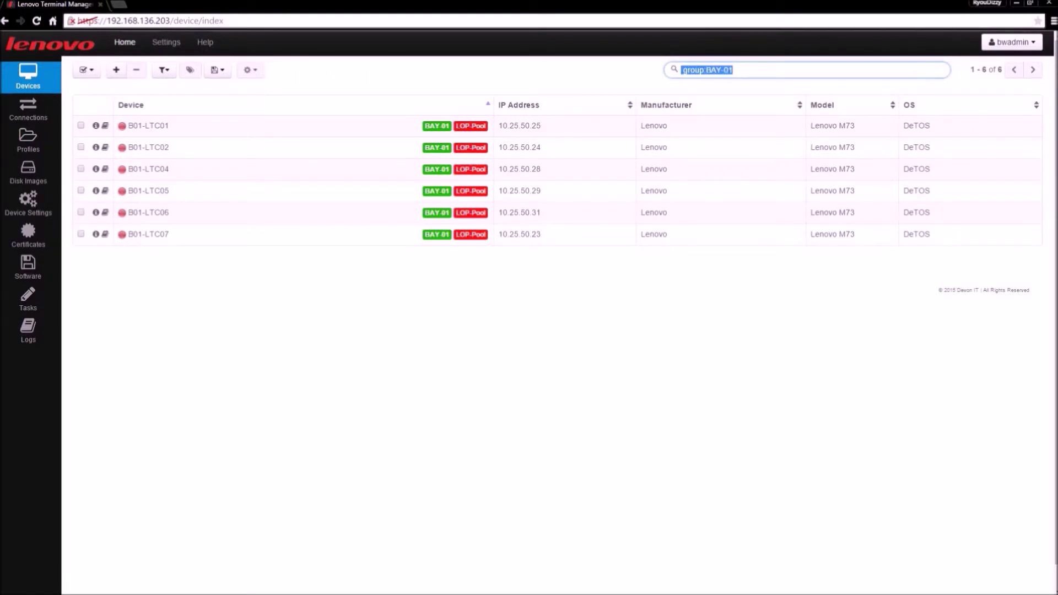
{"action": "key", "text": "BackSpace"}
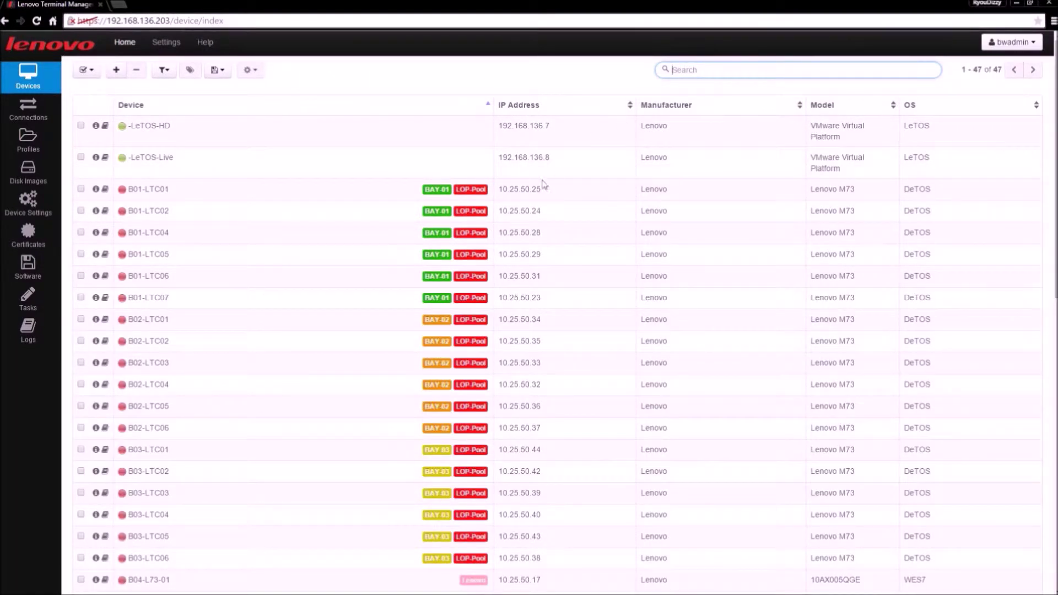
{"action": "left_click", "coordinate": [476, 193]}
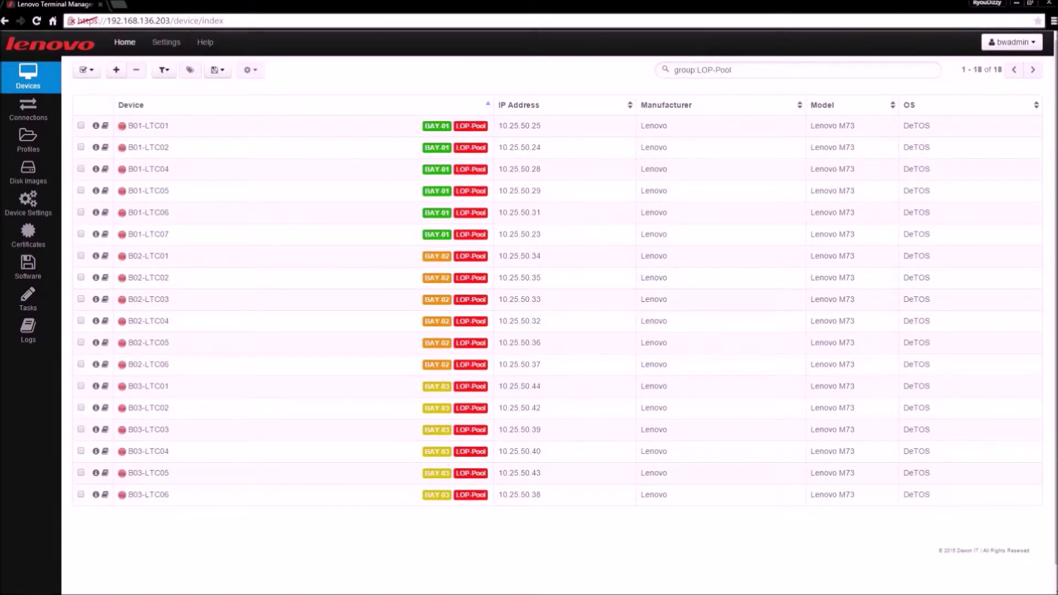
{"action": "left_click_drag", "start_coordinate": [734, 70], "coordinate": [660, 61]}
{"action": "key", "text": "BackSpace"}
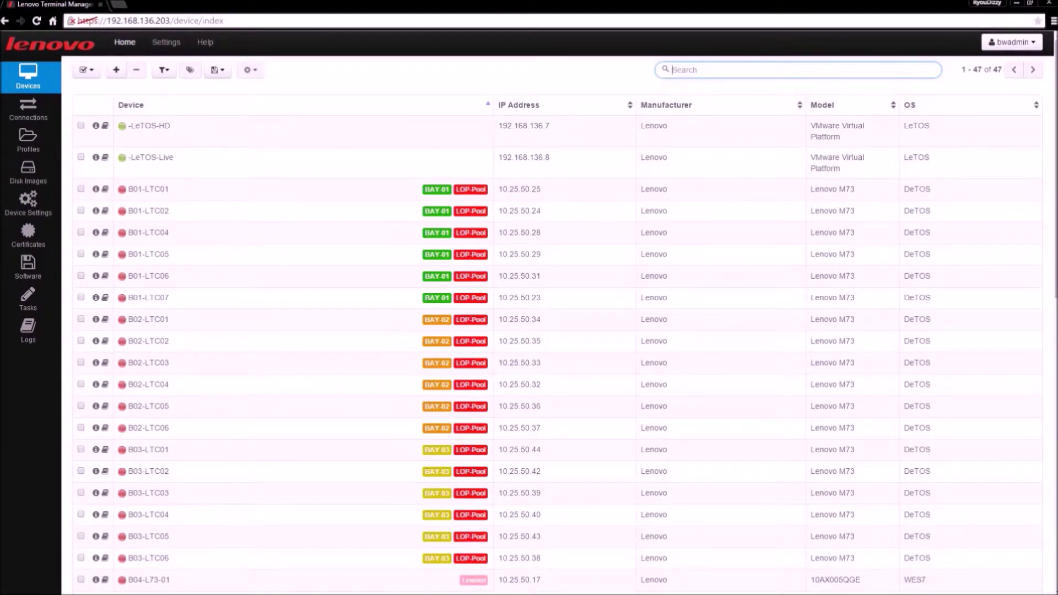
Step: Search devices for '-letos', then '136.7', then empty the search box
{"action": "type", "text": "-letos"}
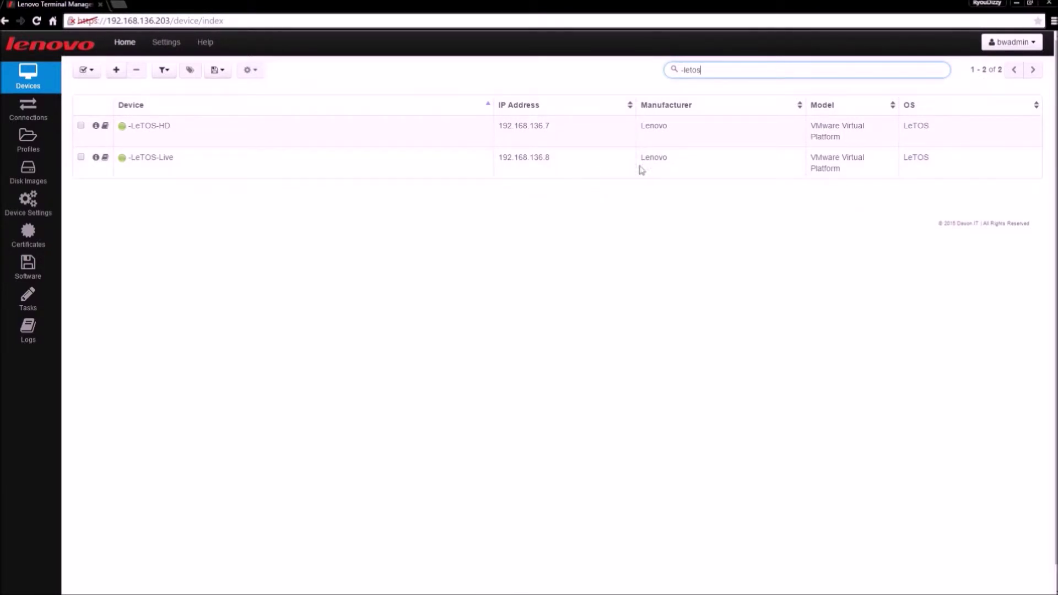
{"action": "key", "text": "ctrl+shift+Left"}
{"action": "key", "text": "ctrl+shift+Left"}
{"action": "type", "text": "136.7"}
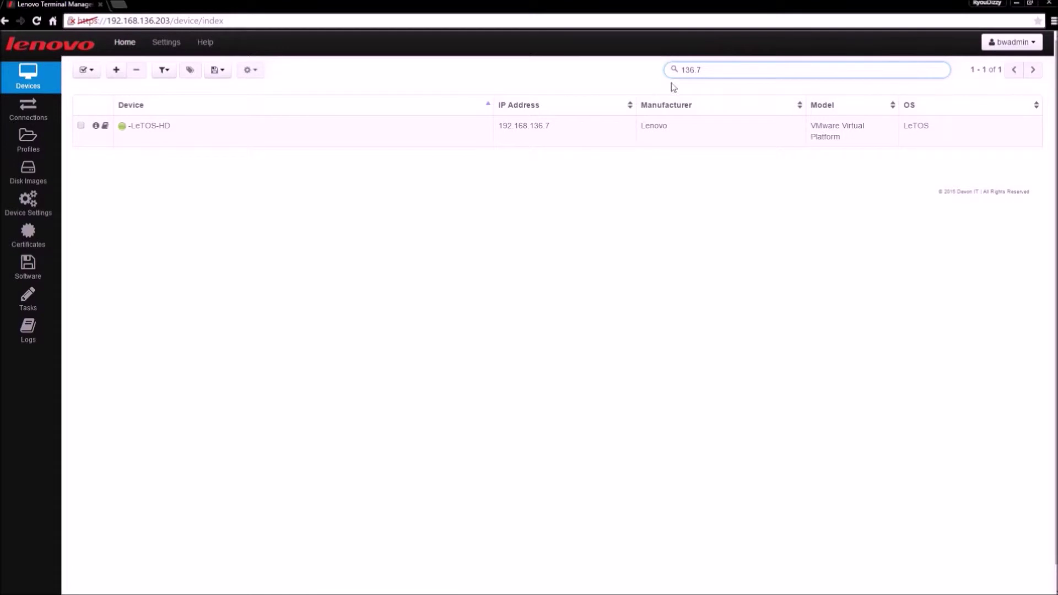
{"action": "left_click_drag", "start_coordinate": [702, 70], "coordinate": [659, 62]}
{"action": "key", "text": "BackSpace"}
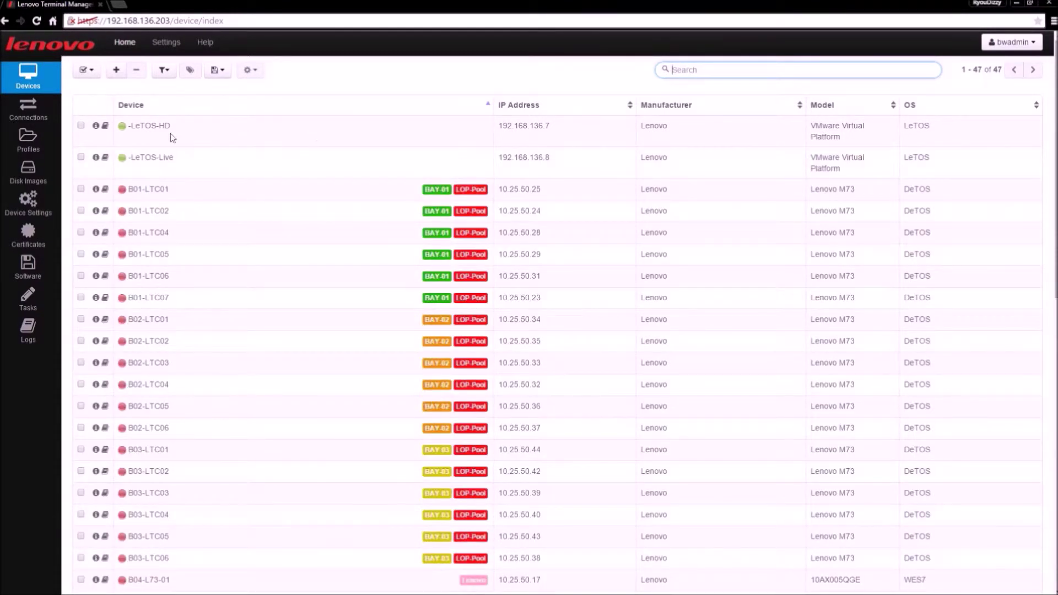
Step: Review -LeTOS-HD's details (LeTOS 1.2.0, SOAP agent 4.1.2) and close the View Device dialog
{"action": "left_click", "coordinate": [95, 126]}
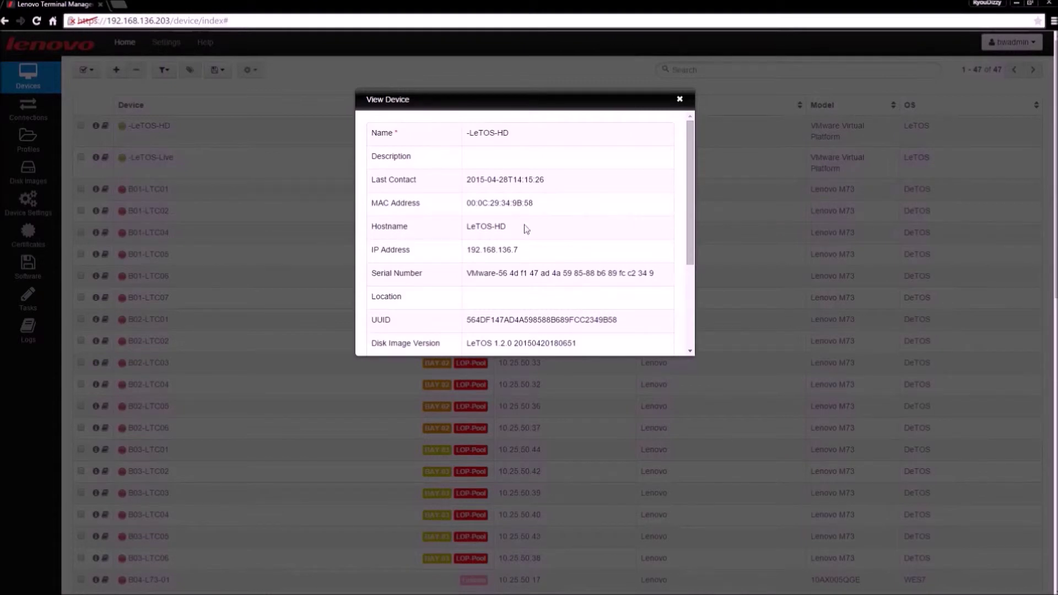
{"action": "left_click_drag", "start_coordinate": [689, 212], "coordinate": [686, 279]}
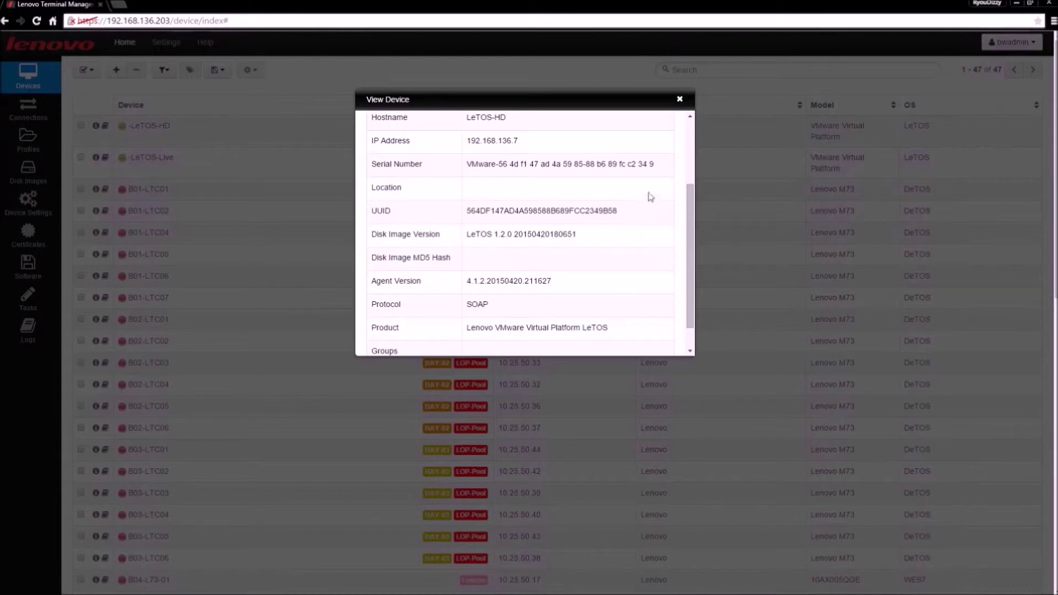
{"action": "scroll", "coordinate": [648, 198], "scroll_direction": "down", "scroll_amount": 1}
{"action": "left_click", "coordinate": [680, 100]}
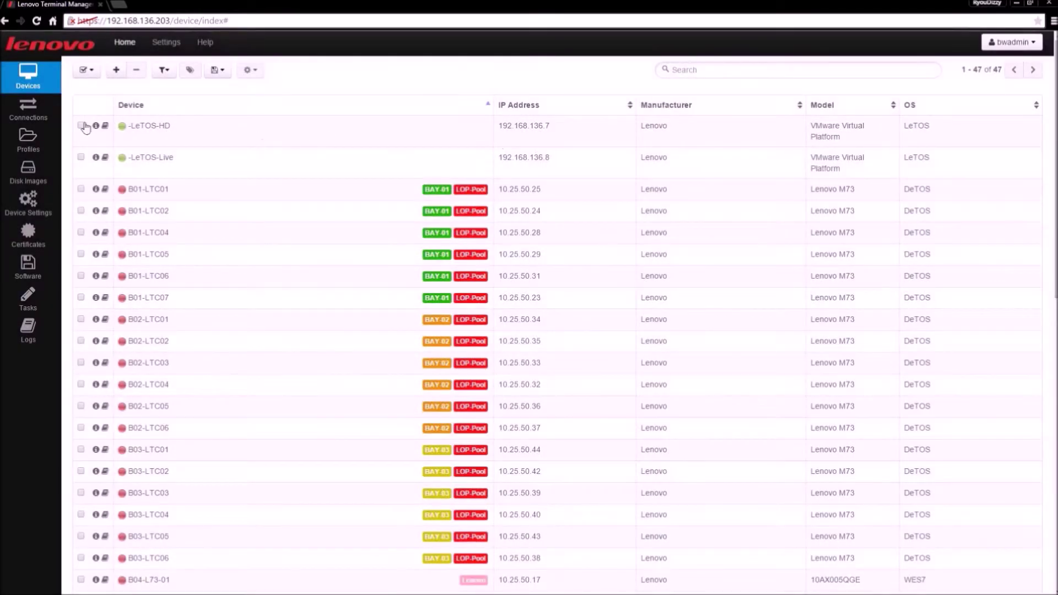
Step: Add -LeTOS-HD and -LeTOS-Live to the DEMO group, filter by DEMO, then open Server Settings
{"action": "left_click", "coordinate": [81, 126]}
{"action": "left_click", "coordinate": [82, 158]}
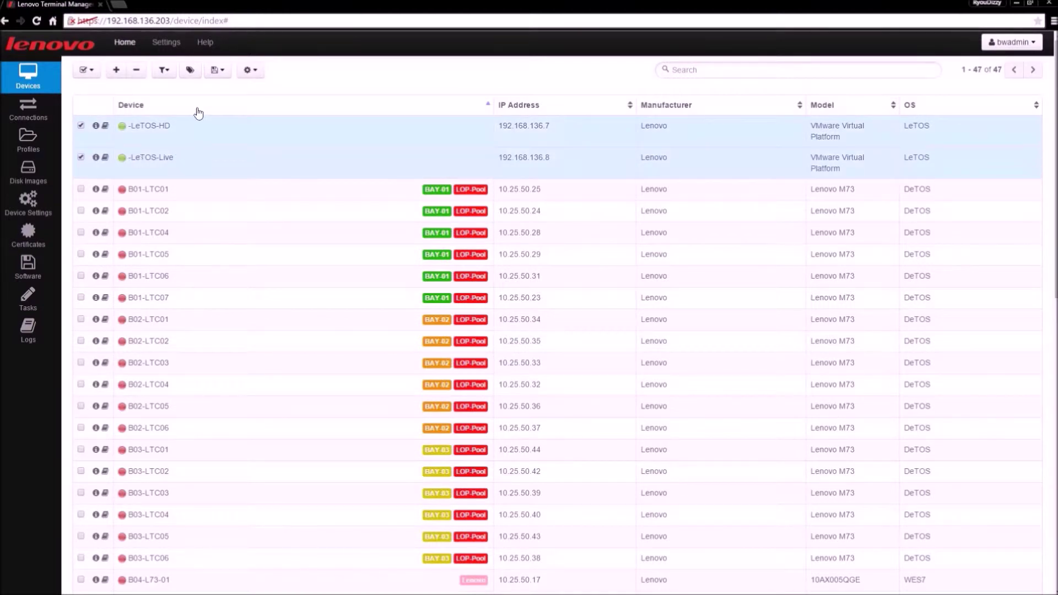
{"action": "left_click", "coordinate": [190, 70]}
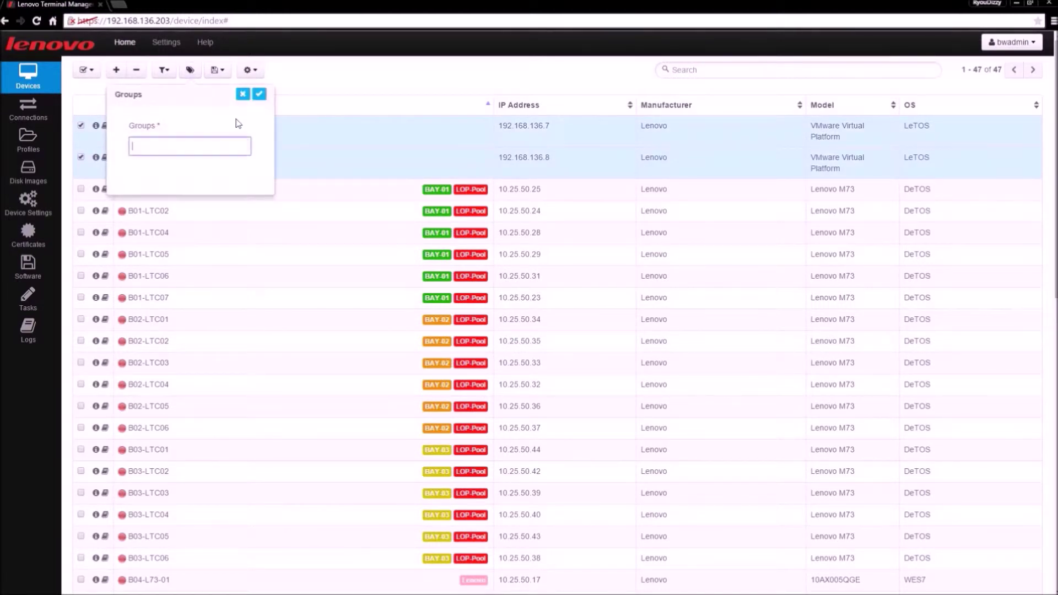
{"action": "left_click", "coordinate": [205, 148]}
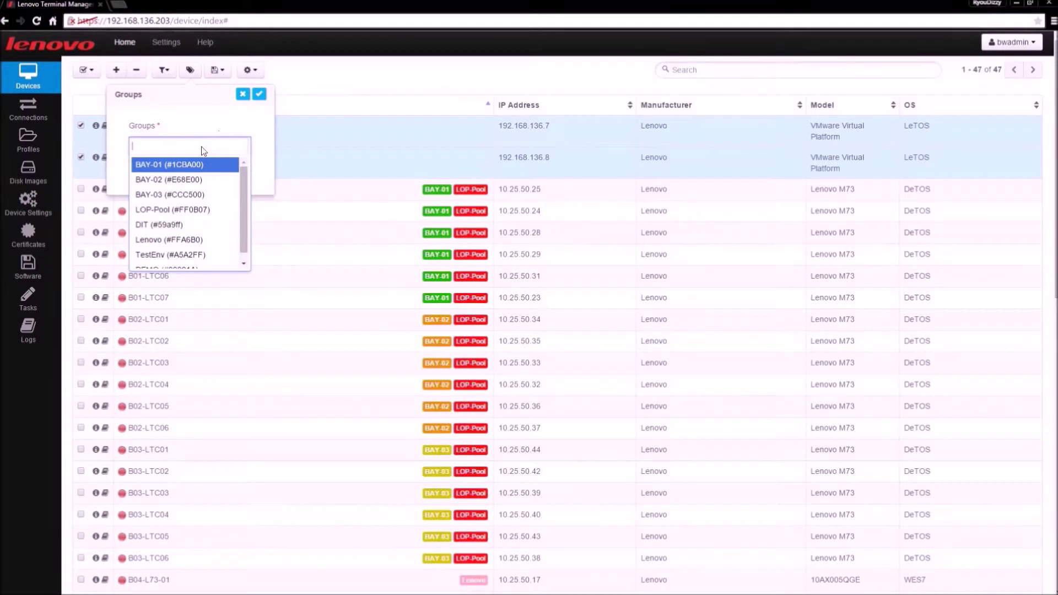
{"action": "scroll", "coordinate": [245, 206], "scroll_direction": "down", "scroll_amount": 1}
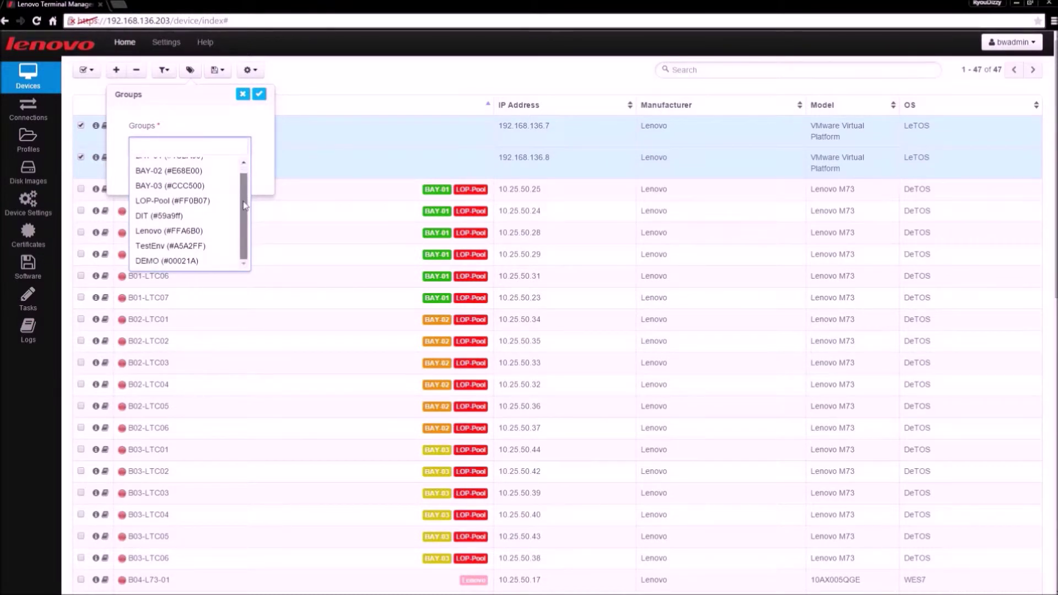
{"action": "left_click", "coordinate": [194, 261]}
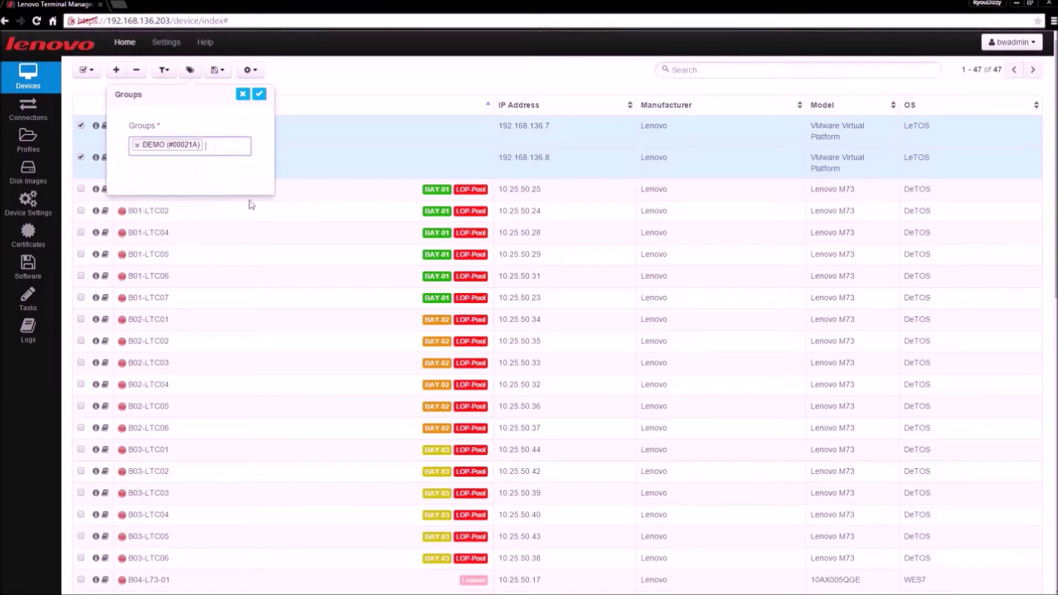
{"action": "left_click", "coordinate": [259, 94]}
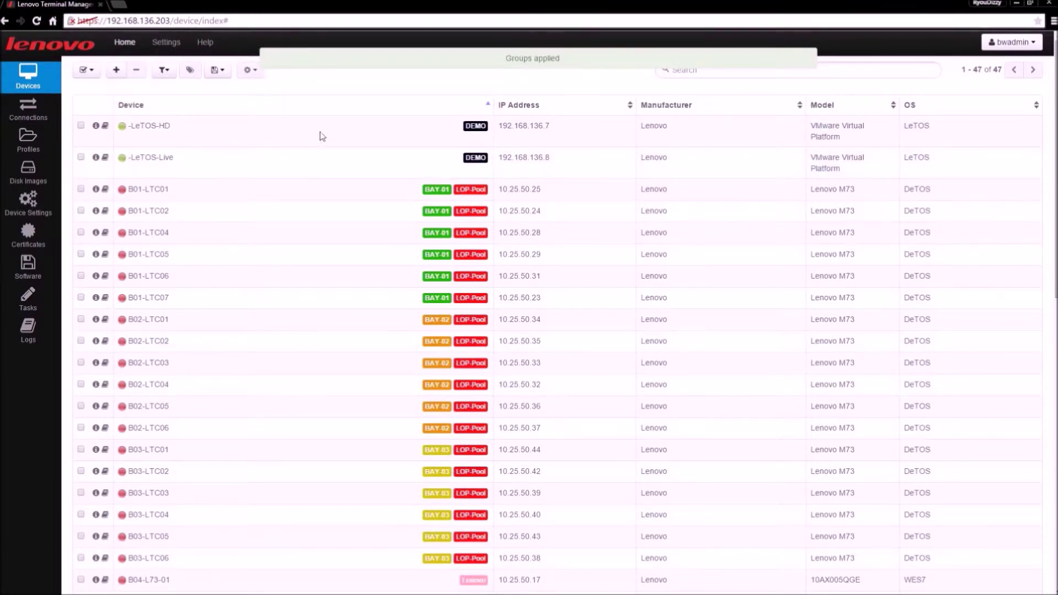
{"action": "left_click", "coordinate": [475, 158]}
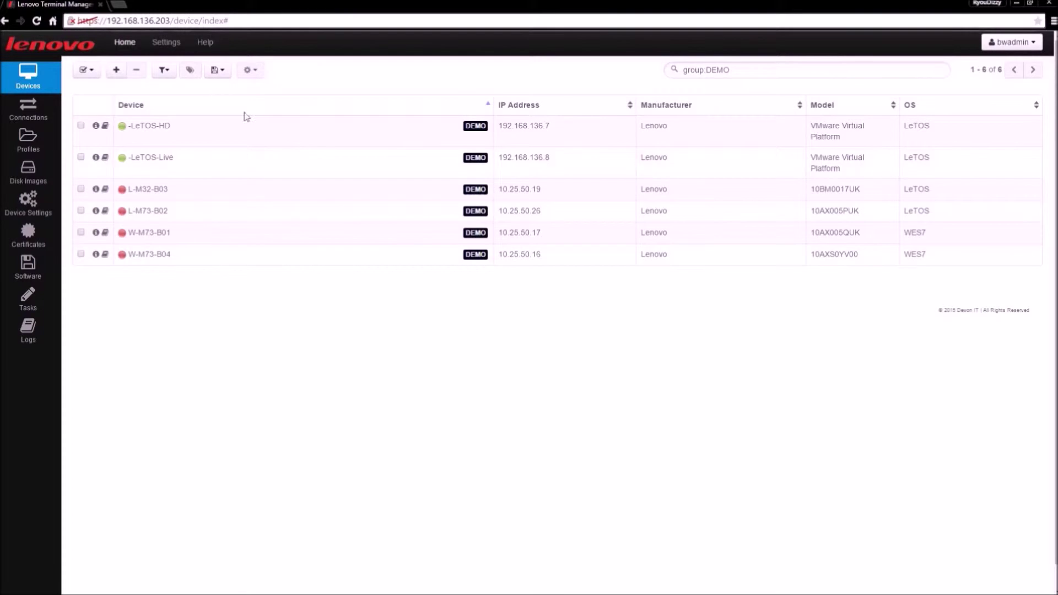
{"action": "left_click", "coordinate": [167, 43]}
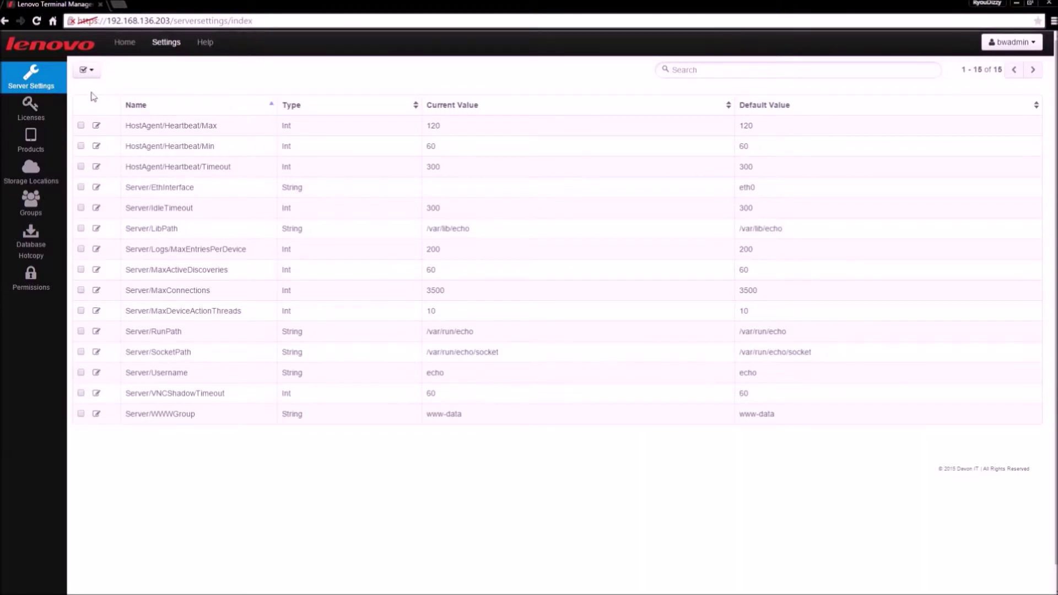
Step: Browse the Licenses and Products lists, then the Storage Locations list
{"action": "left_click", "coordinate": [55, 117]}
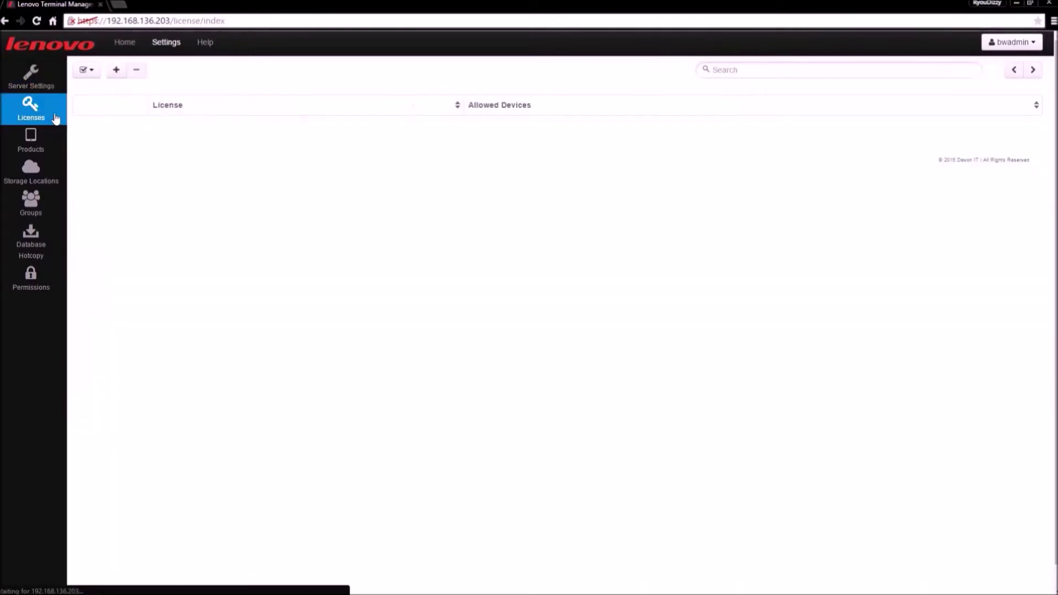
{"action": "left_click", "coordinate": [58, 143]}
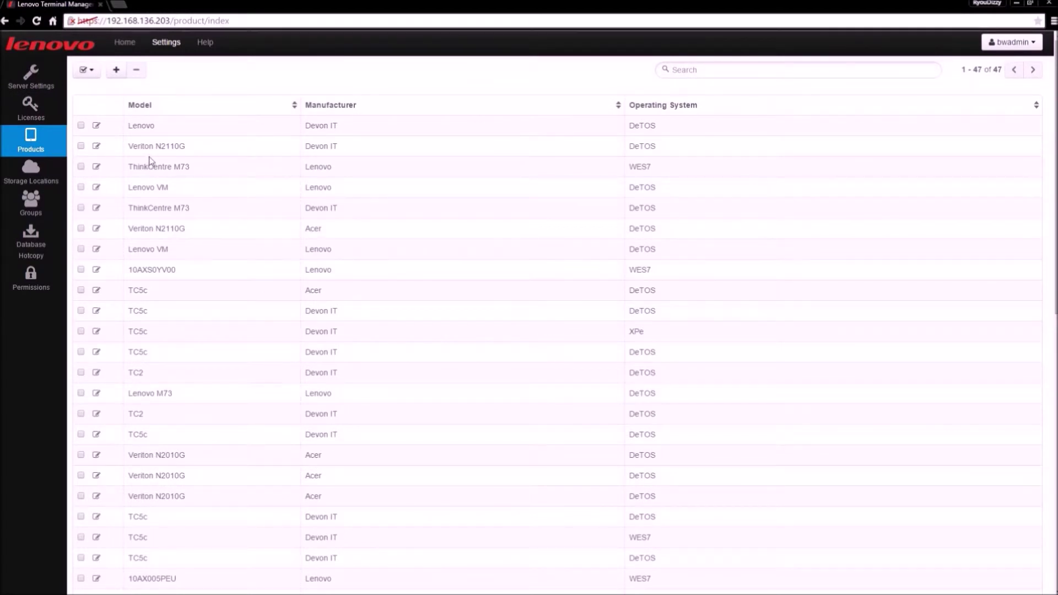
{"action": "left_click", "coordinate": [50, 175]}
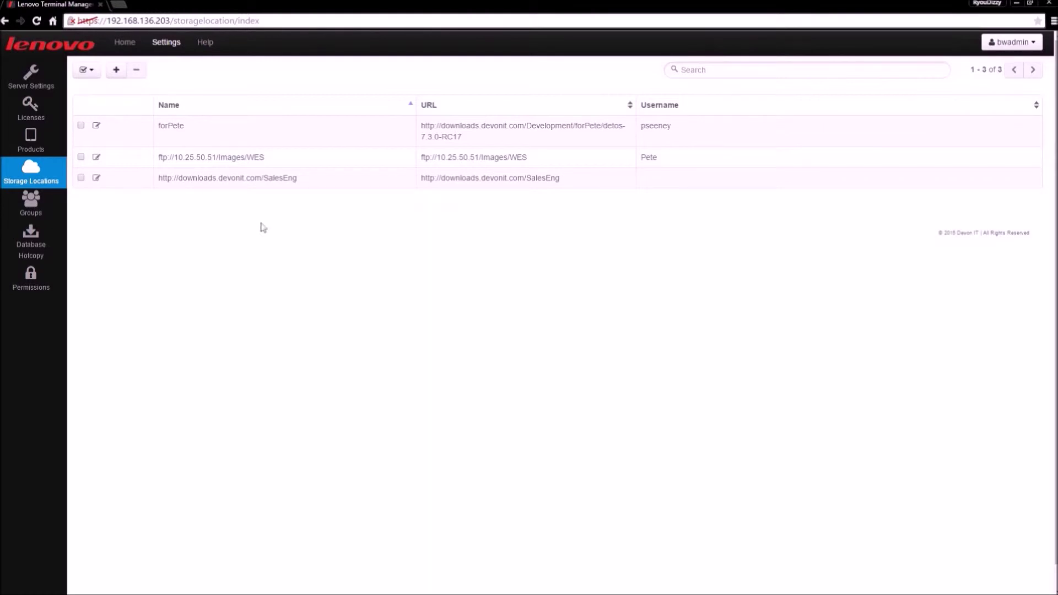
Step: Start adding a new storage location, then cancel without saving it
{"action": "left_click", "coordinate": [117, 71]}
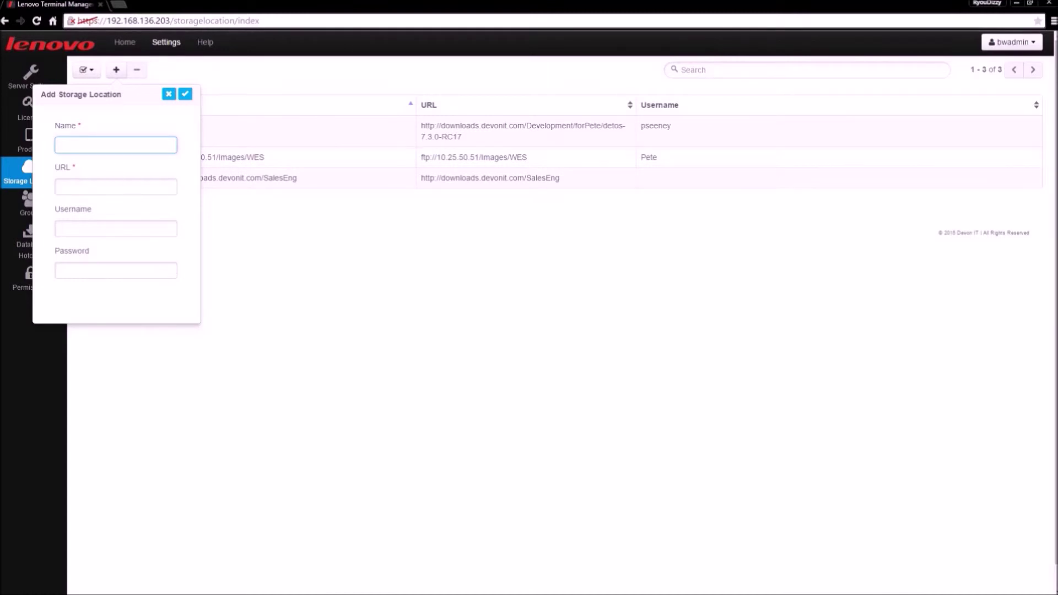
{"action": "left_click", "coordinate": [116, 182]}
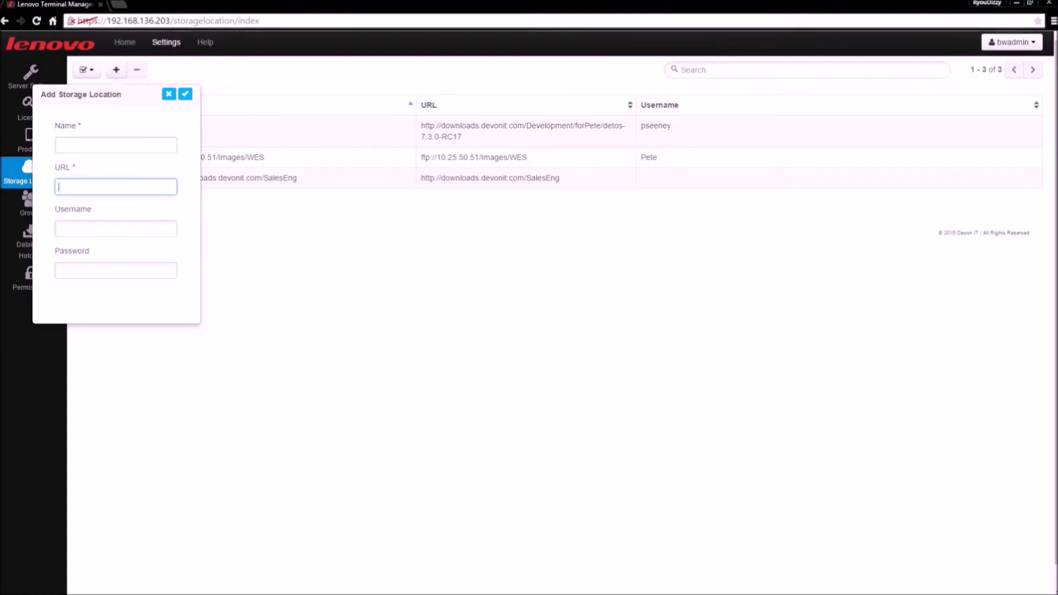
{"action": "left_click", "coordinate": [169, 95]}
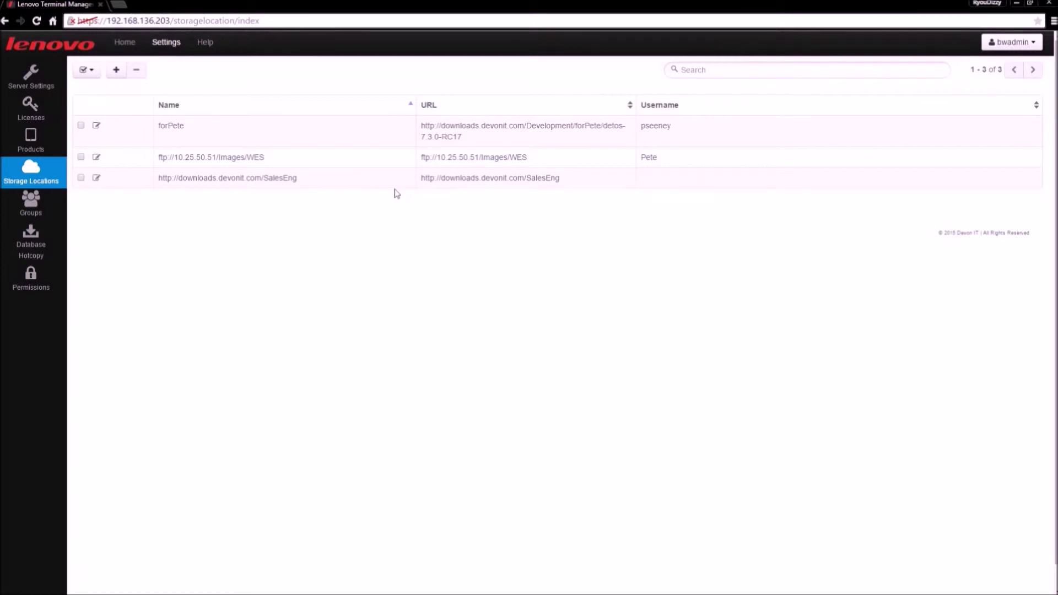
Step: Start a new device group and change its colour from blue to pink #E993FF
{"action": "left_click", "coordinate": [51, 212]}
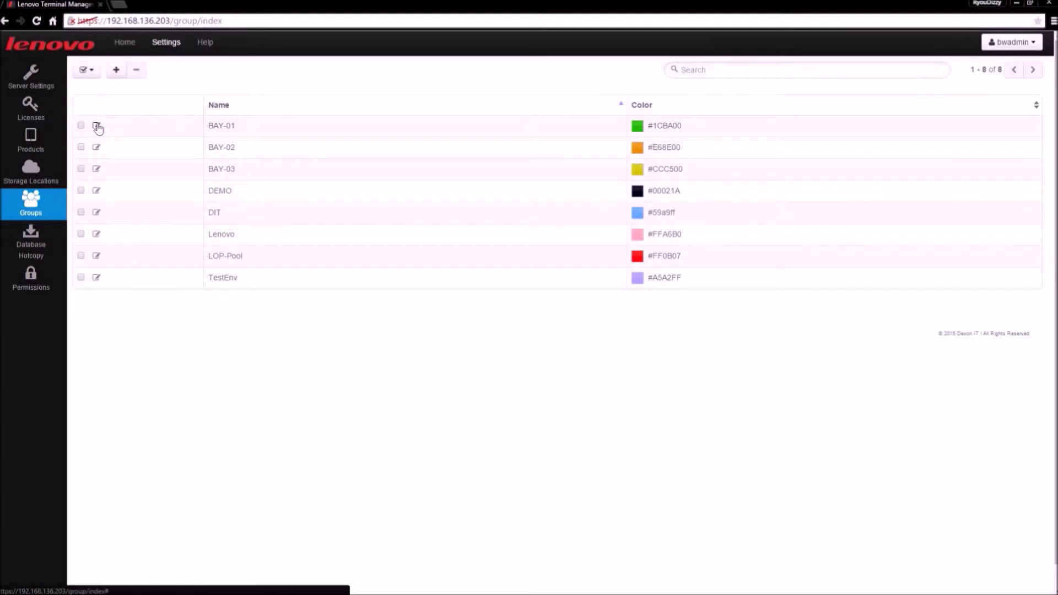
{"action": "left_click", "coordinate": [116, 70]}
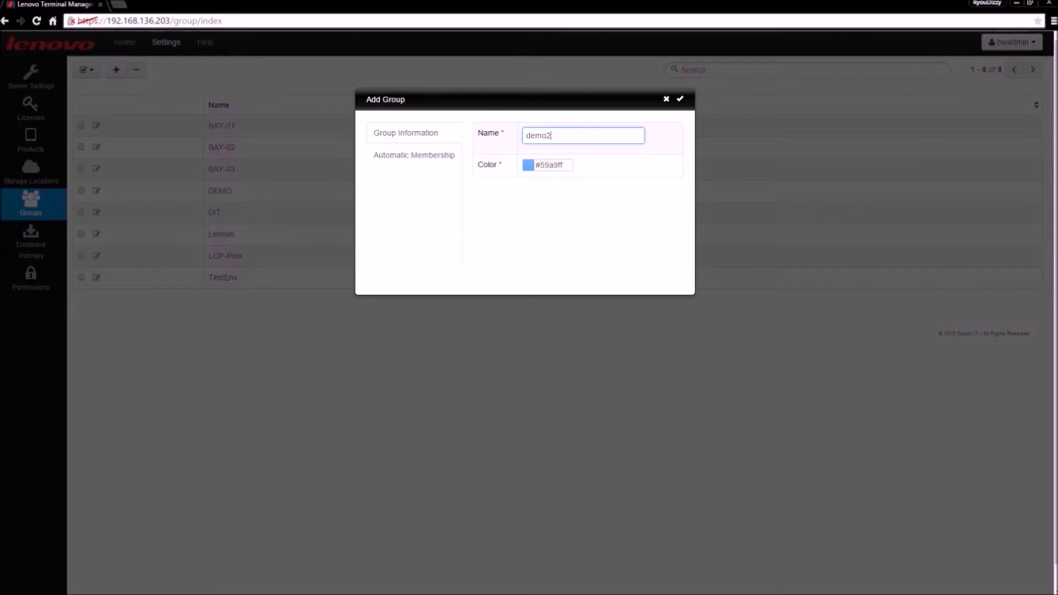
{"action": "left_click", "coordinate": [529, 166]}
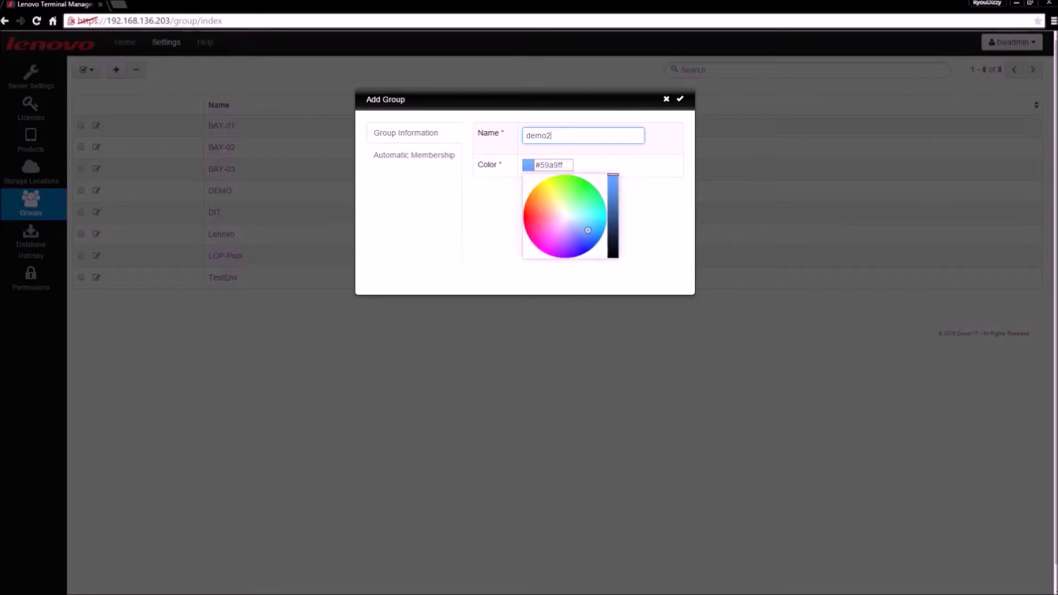
{"action": "mouse_move", "coordinate": [588, 228]}
{"action": "left_mouse_down"}
{"action": "mouse_move", "coordinate": [570, 192]}
{"action": "mouse_move", "coordinate": [551, 200]}
{"action": "mouse_move", "coordinate": [560, 232]}
{"action": "left_mouse_up"}
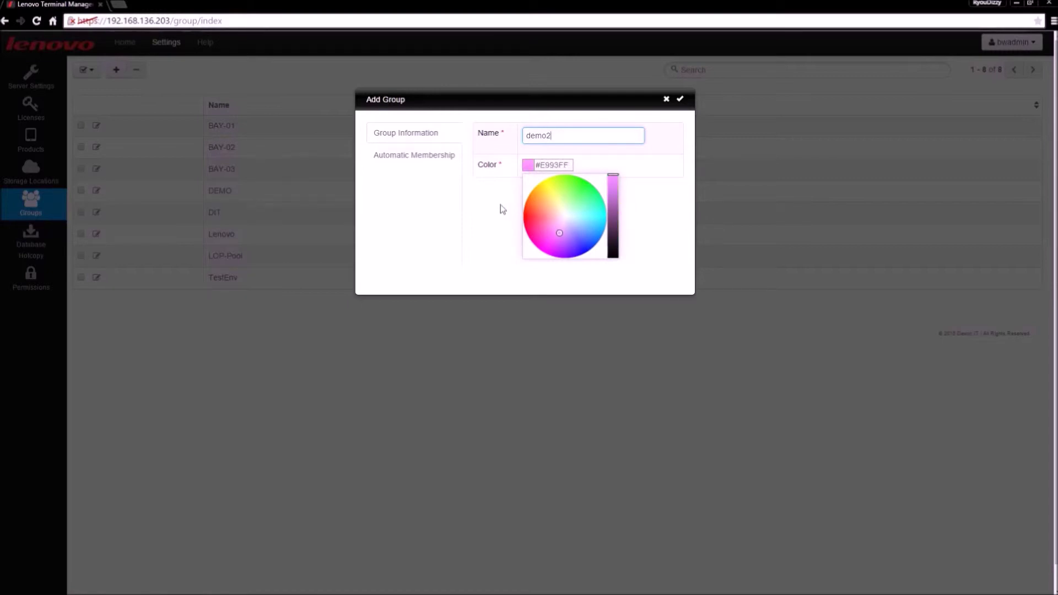
Step: Enable Automatic Membership, leaving model and OS unset, and save the demo2 group
{"action": "left_click", "coordinate": [432, 161]}
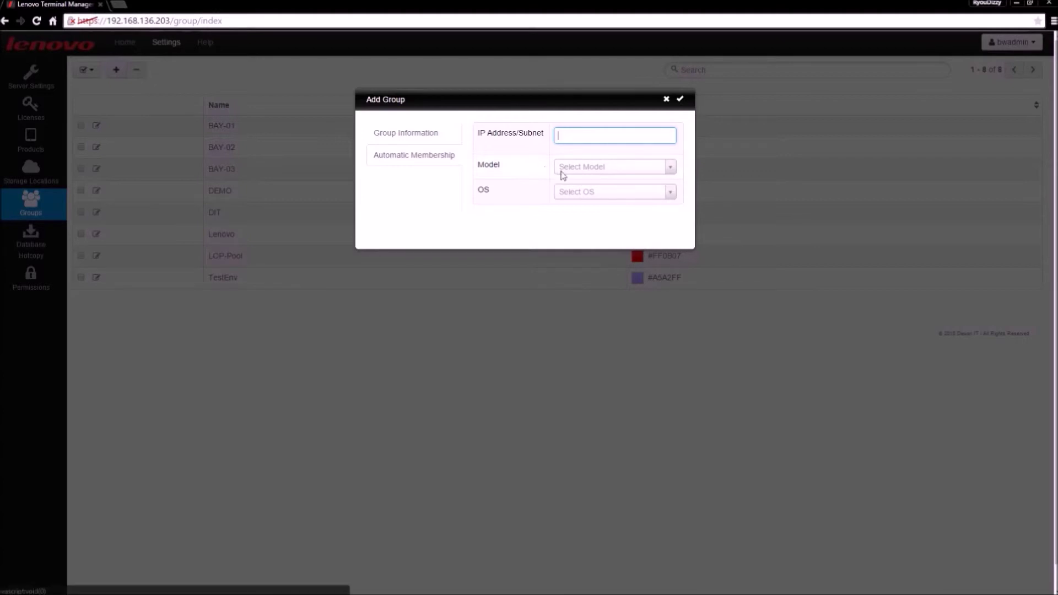
{"action": "left_click", "coordinate": [560, 169]}
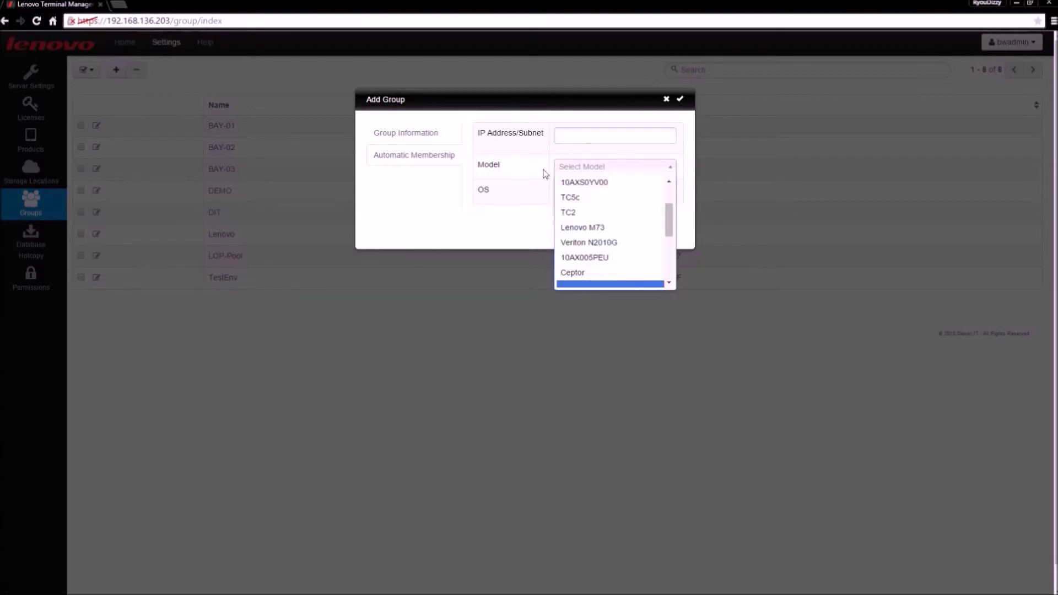
{"action": "left_click", "coordinate": [546, 174]}
{"action": "left_click", "coordinate": [573, 196]}
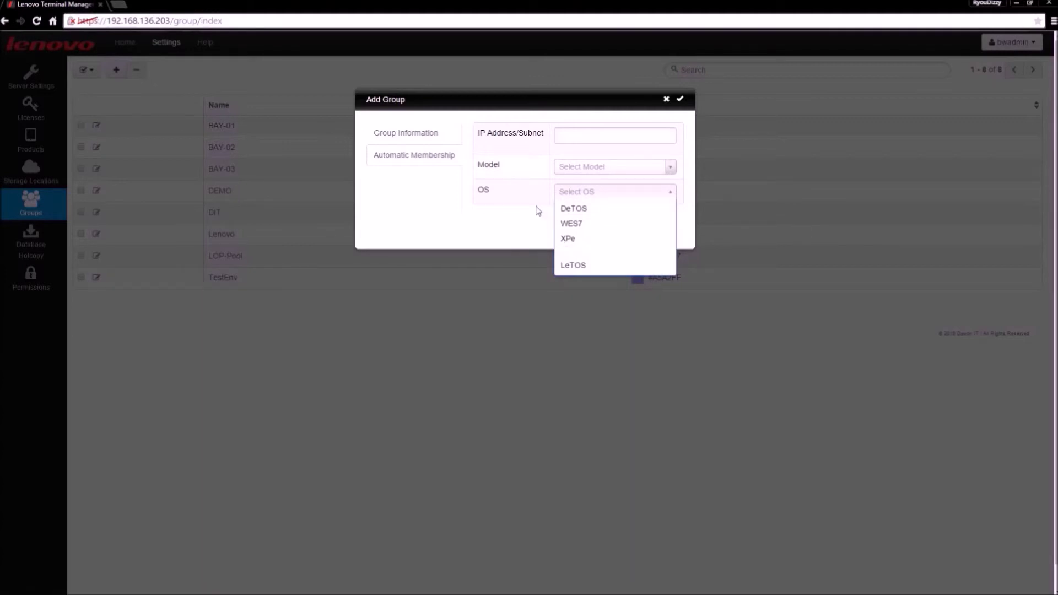
{"action": "left_click", "coordinate": [552, 204]}
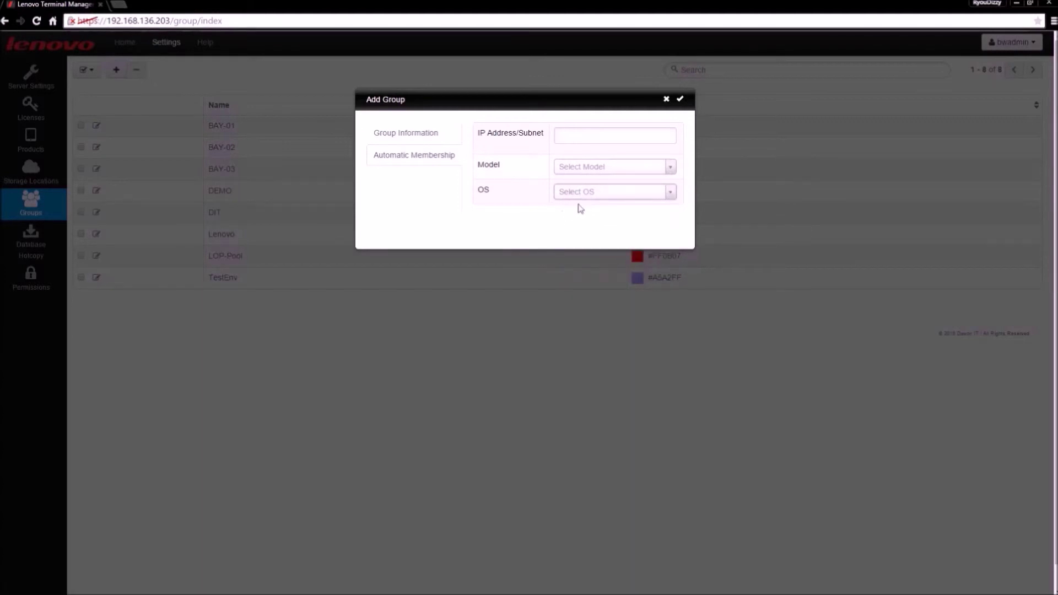
{"action": "left_click", "coordinate": [681, 100]}
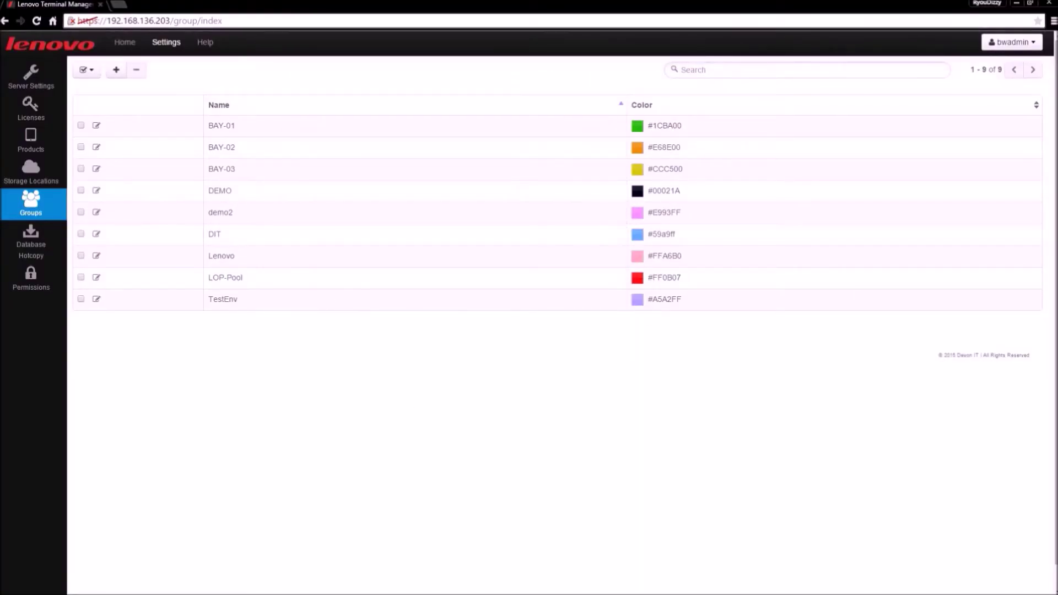
Step: Open the demo2 group for editing and close it without changes
{"action": "left_click", "coordinate": [97, 214]}
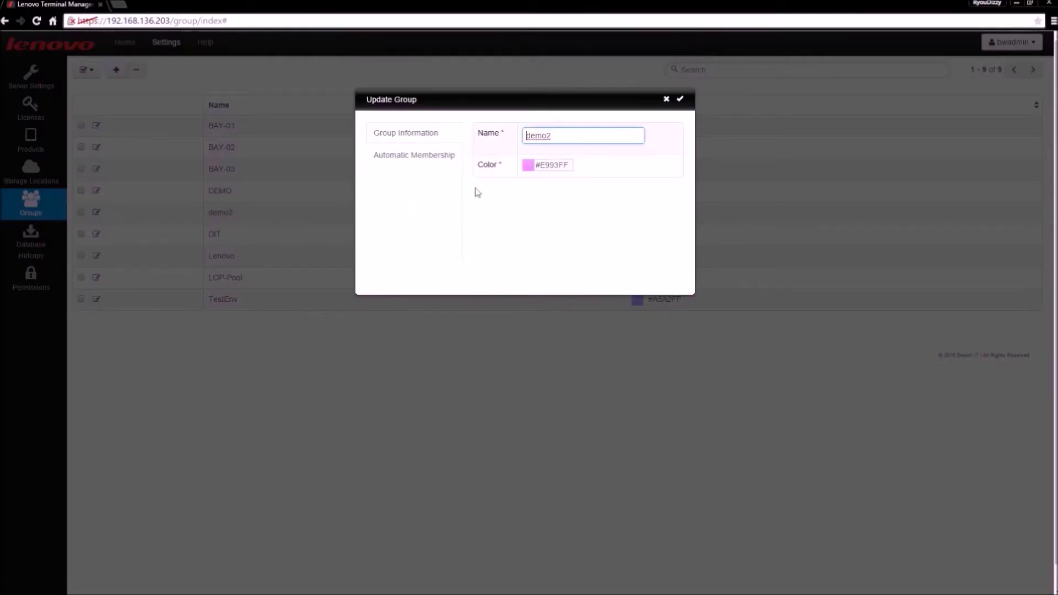
{"action": "left_click", "coordinate": [435, 139]}
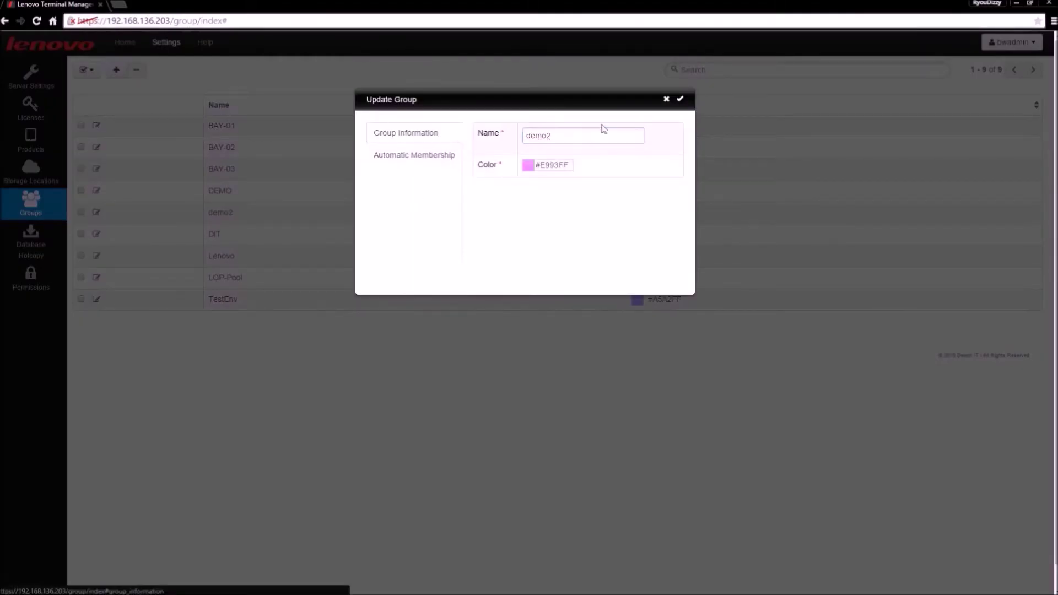
{"action": "left_click", "coordinate": [667, 100]}
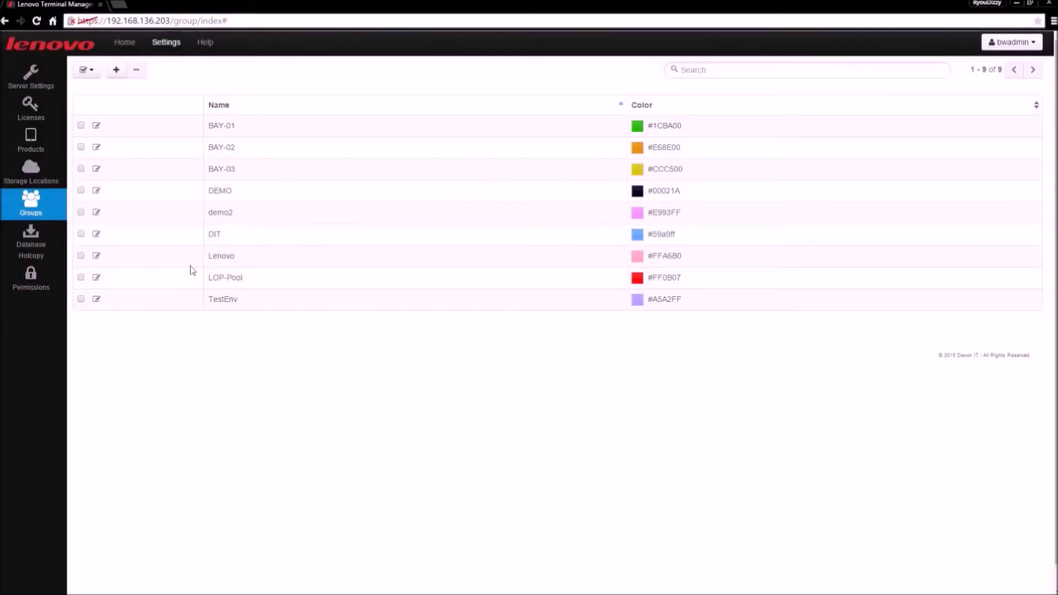
Step: Back up the server with all tables, including Logs, as echobackup_2015-04-28_15-19.bin
{"action": "left_click", "coordinate": [34, 247]}
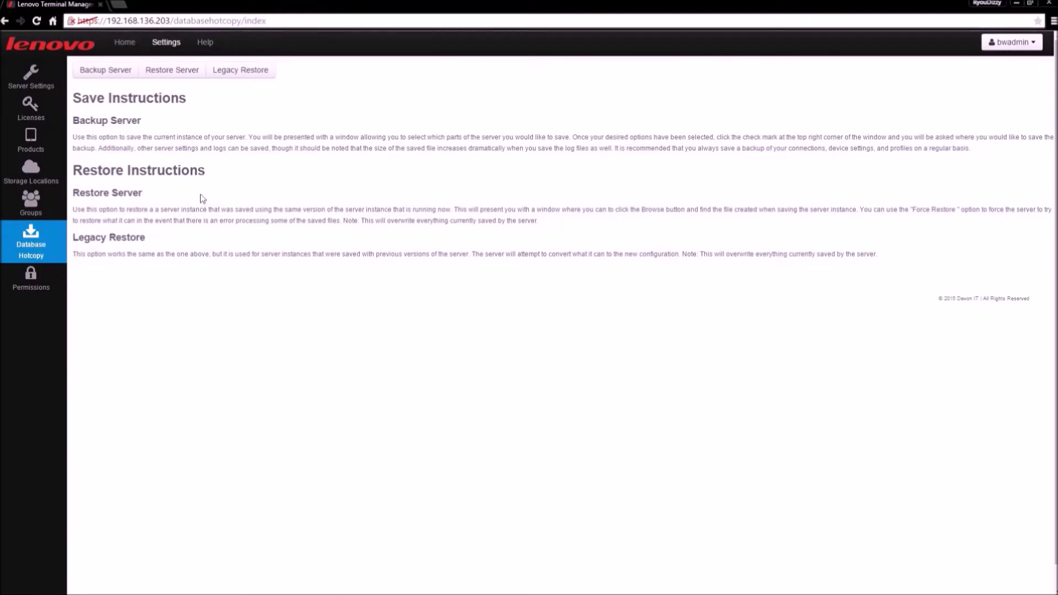
{"action": "left_click", "coordinate": [114, 75]}
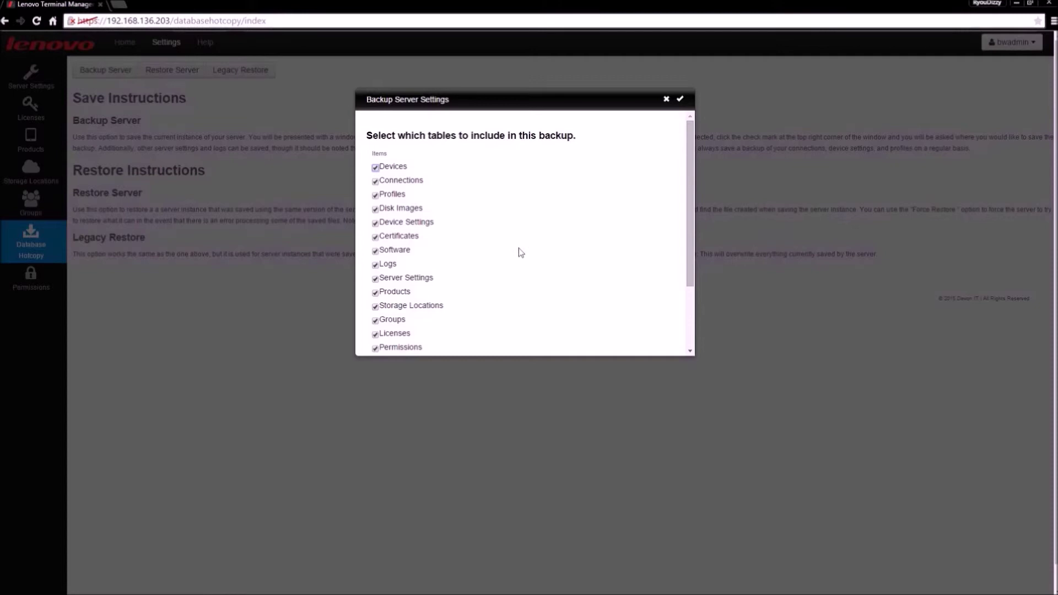
{"action": "scroll", "coordinate": [529, 253], "scroll_direction": "down", "scroll_amount": 3}
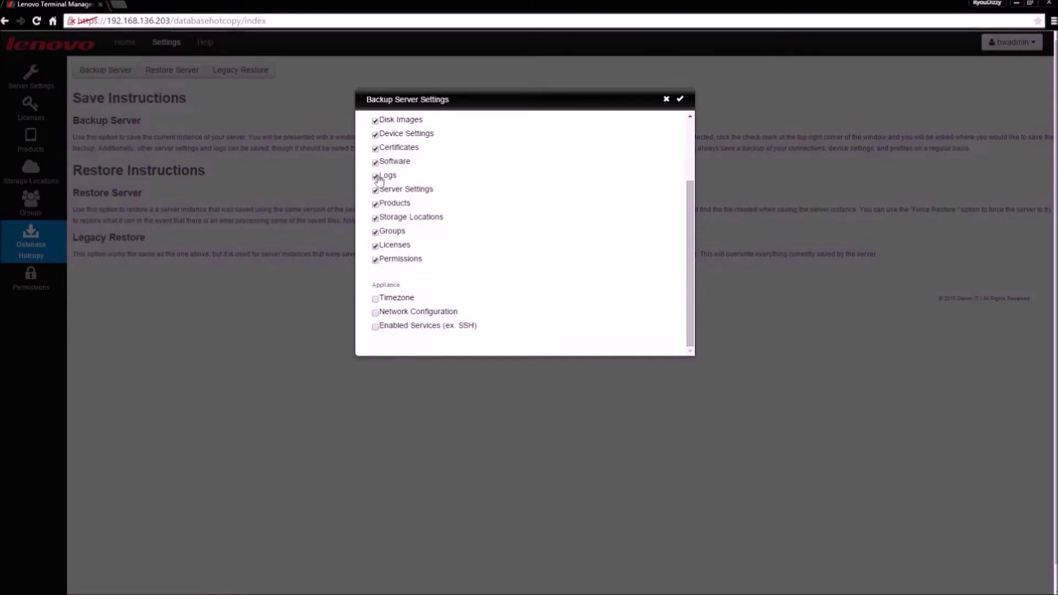
{"action": "left_click", "coordinate": [376, 176]}
{"action": "left_click", "coordinate": [376, 176]}
{"action": "left_click", "coordinate": [680, 100]}
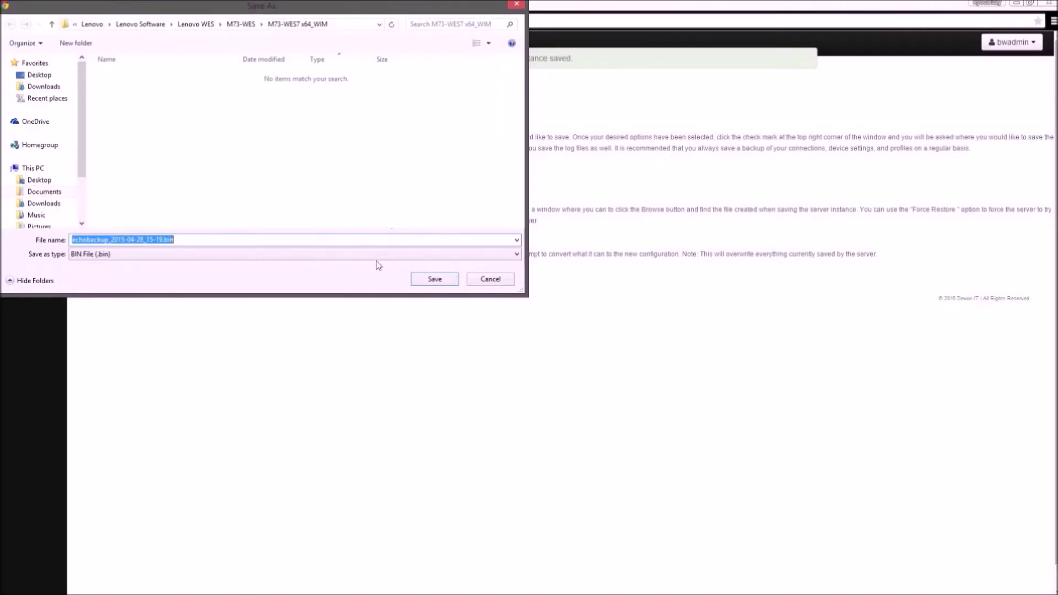
{"action": "left_click", "coordinate": [433, 279]}
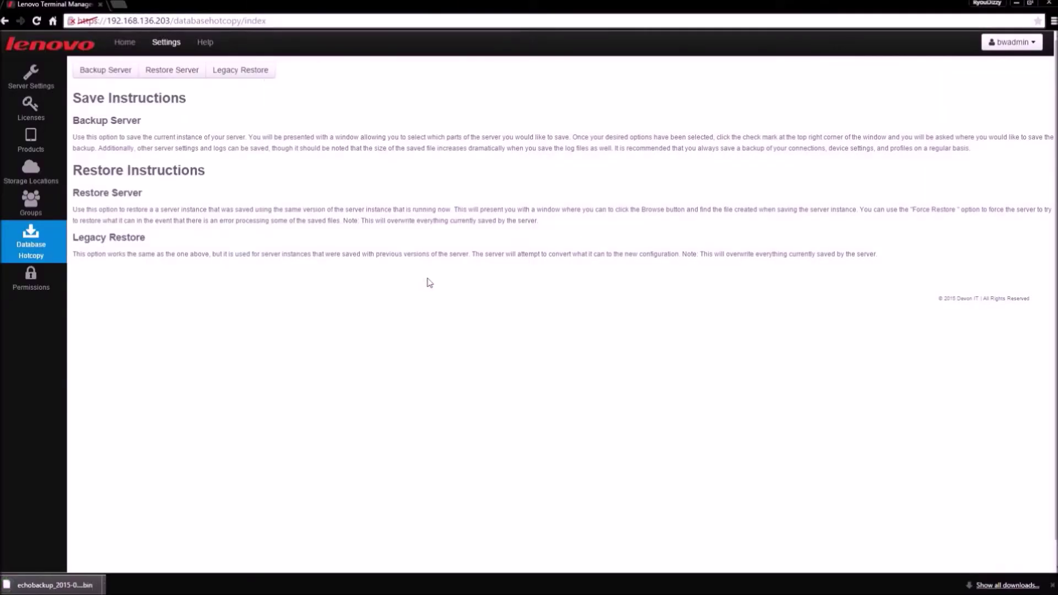
{"action": "right_click", "coordinate": [76, 578]}
{"action": "left_click", "coordinate": [110, 560]}
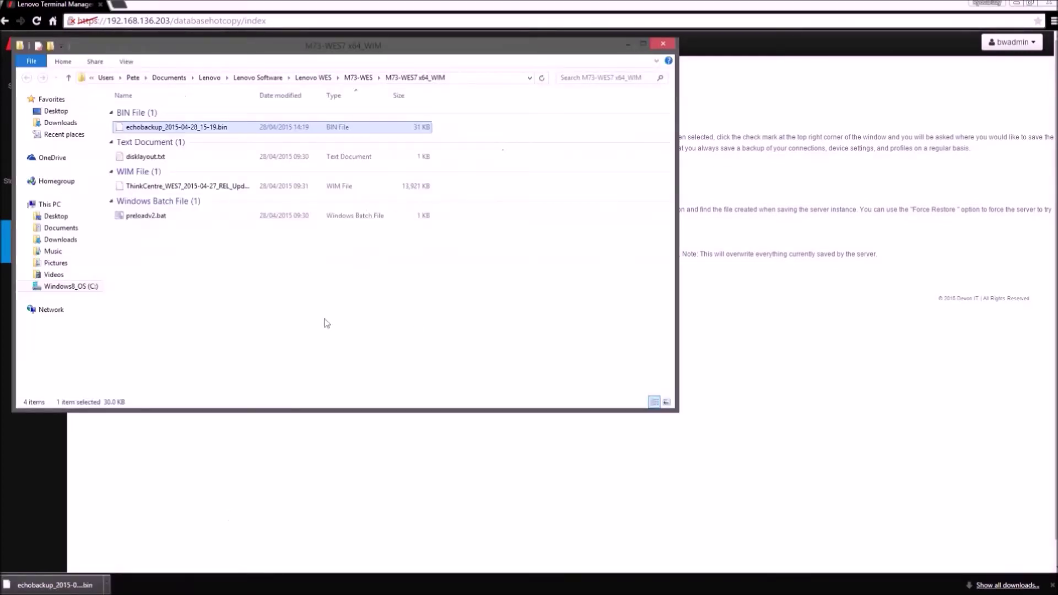
{"action": "right_click", "coordinate": [176, 128]}
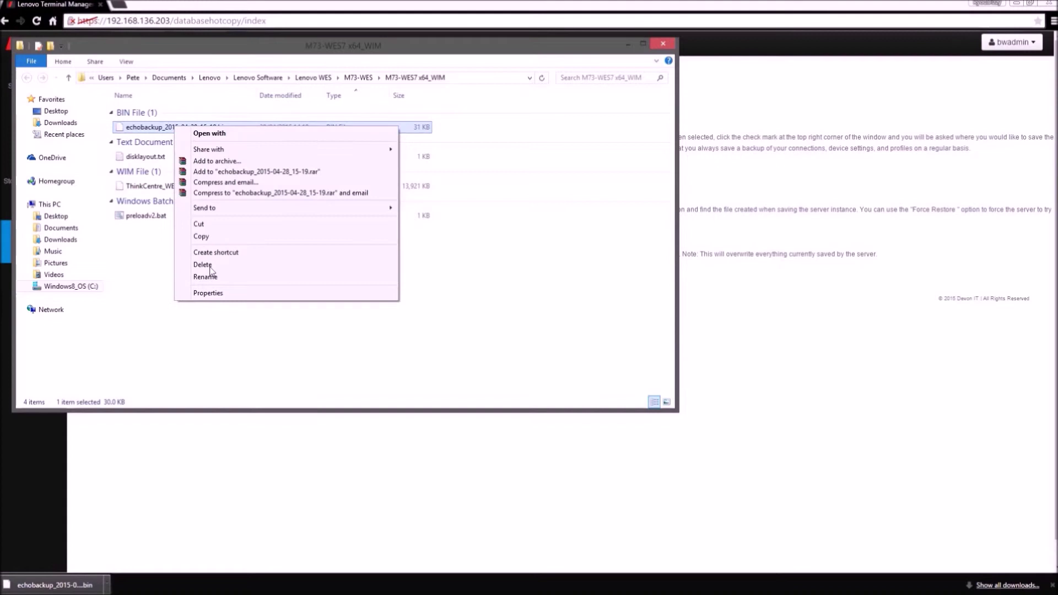
{"action": "left_click", "coordinate": [213, 293]}
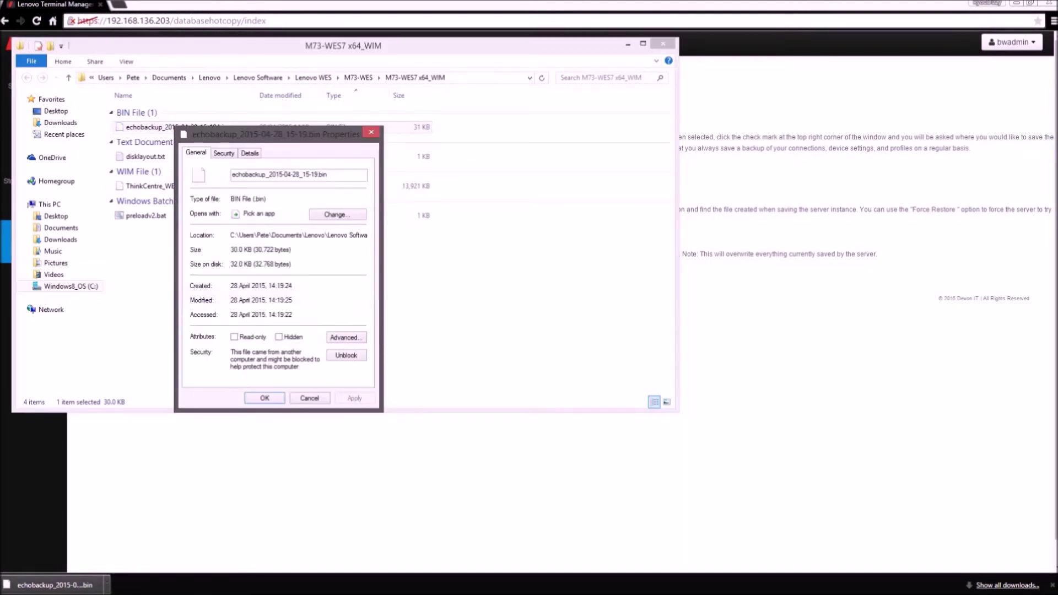
{"action": "double_click", "coordinate": [237, 250]}
{"action": "left_click", "coordinate": [309, 398]}
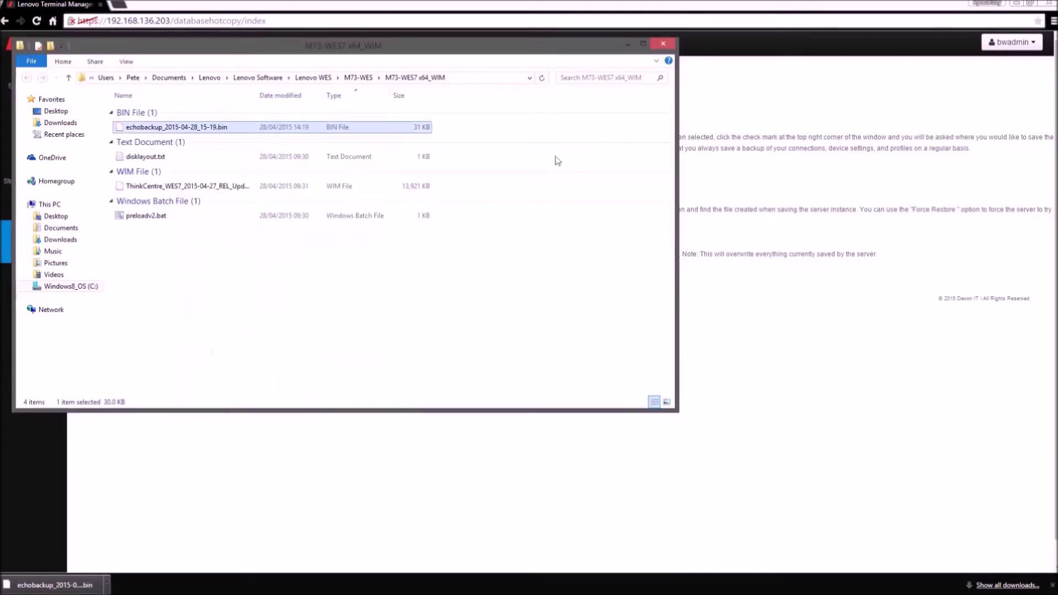
{"action": "left_click", "coordinate": [664, 46]}
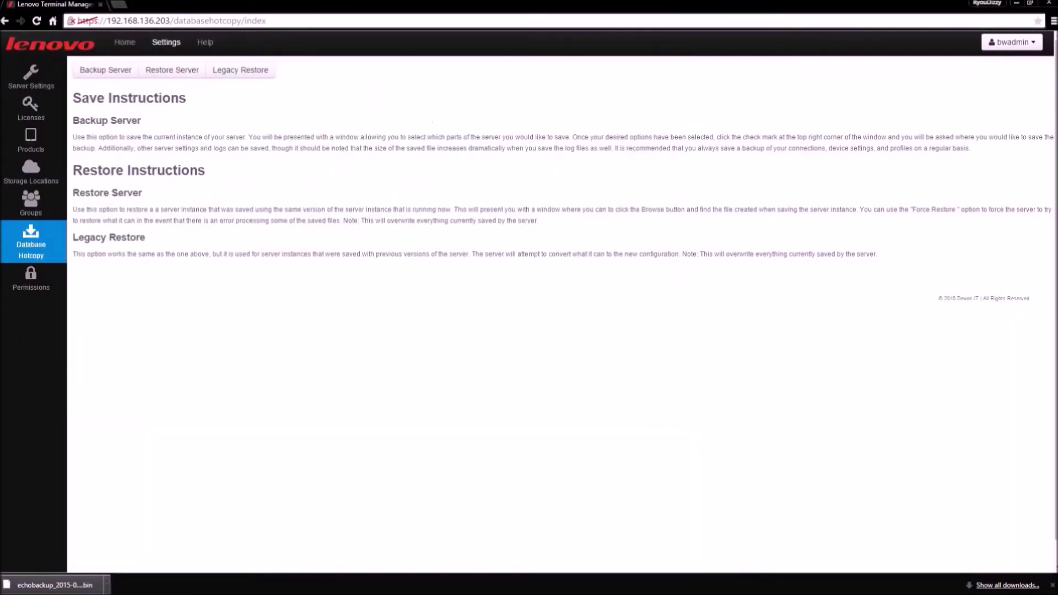
Step: Open and cancel the Restore Server dialog, then view Permissions with its echousers group
{"action": "left_click", "coordinate": [183, 71]}
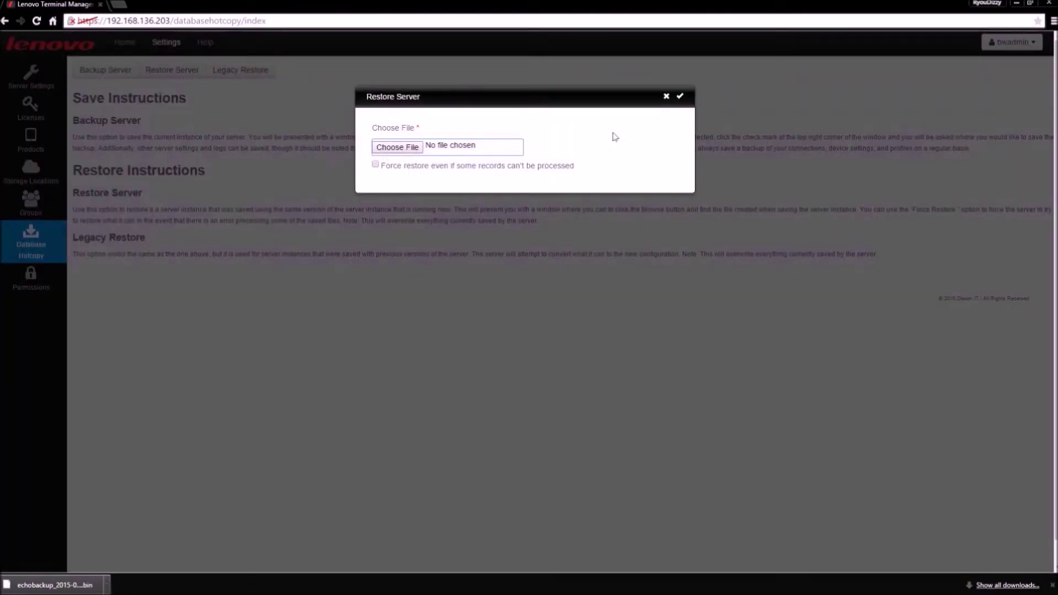
{"action": "left_click", "coordinate": [667, 97]}
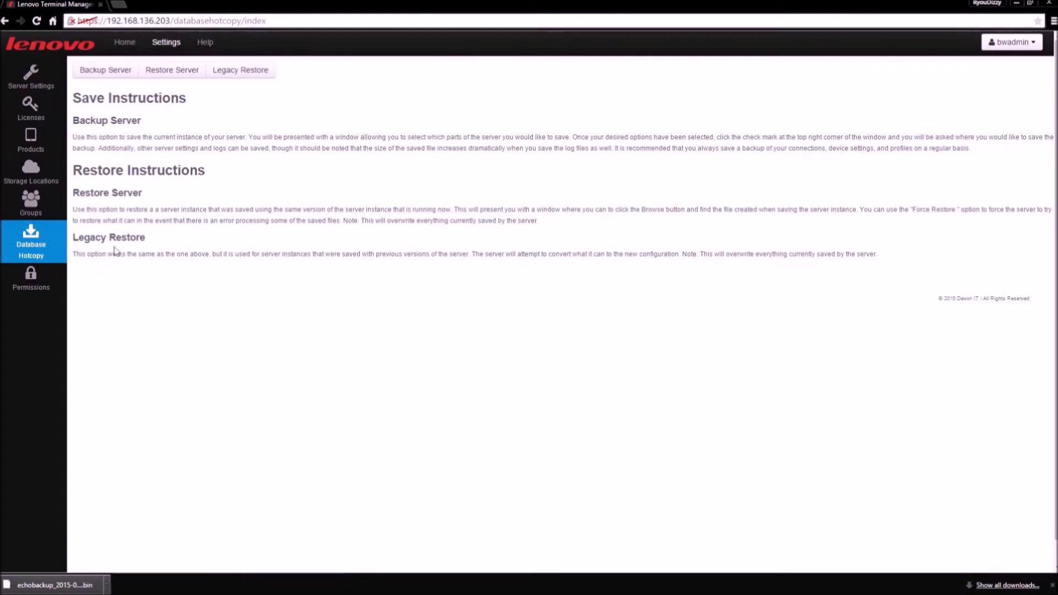
{"action": "left_click", "coordinate": [42, 290]}
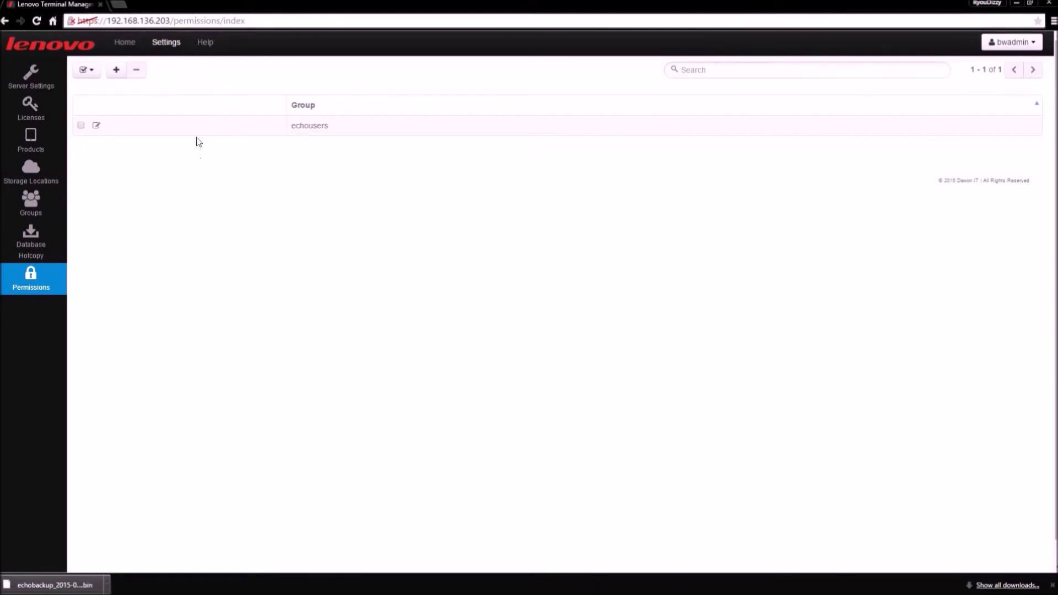
Step: Start adding permissions and browse the Group list without choosing a group
{"action": "left_click", "coordinate": [117, 70]}
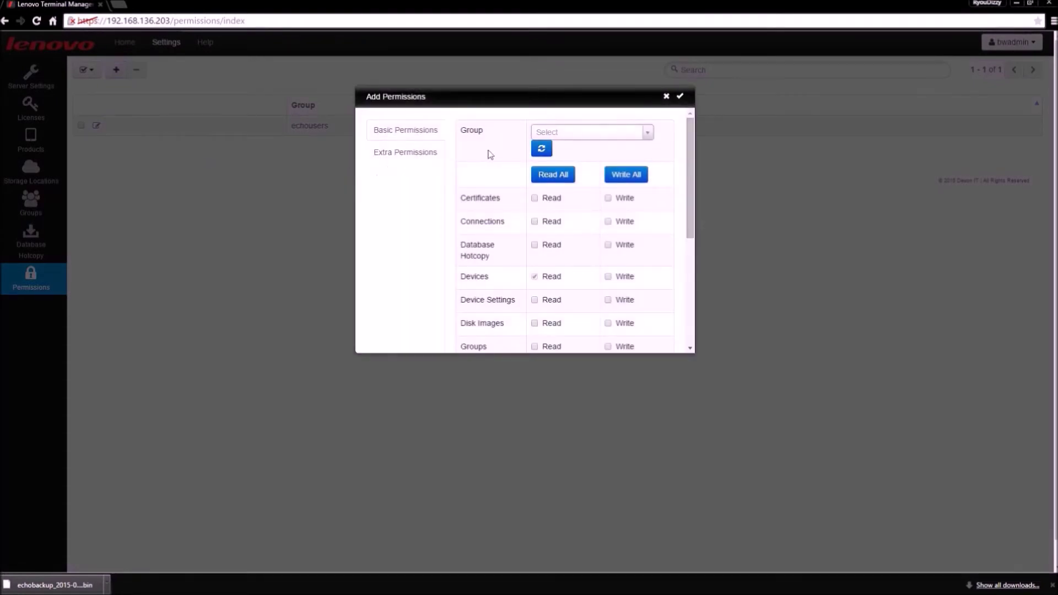
{"action": "left_click", "coordinate": [649, 134]}
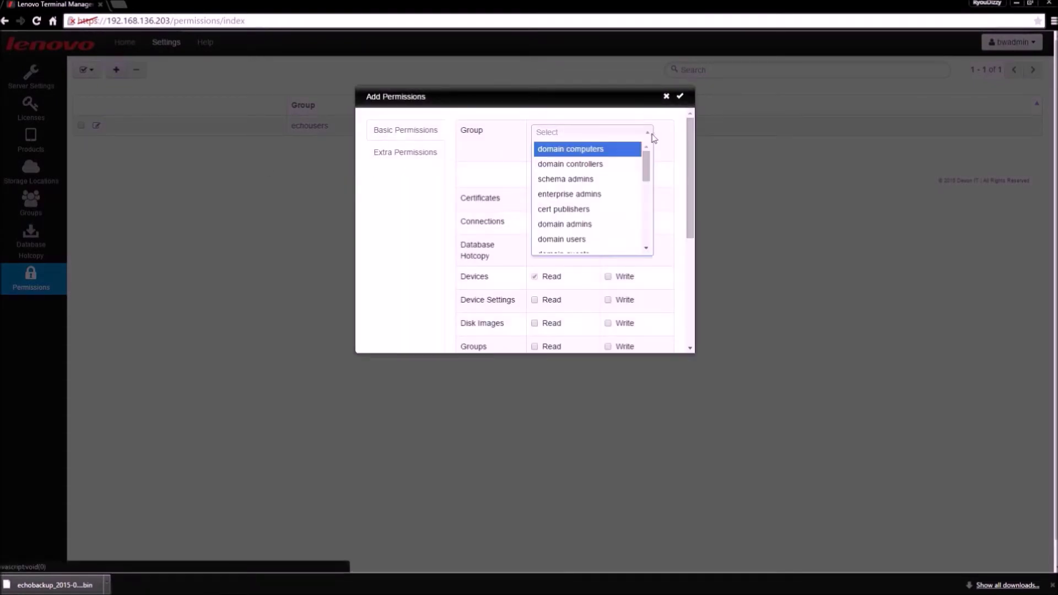
{"action": "left_click_drag", "start_coordinate": [646, 161], "coordinate": [653, 231]}
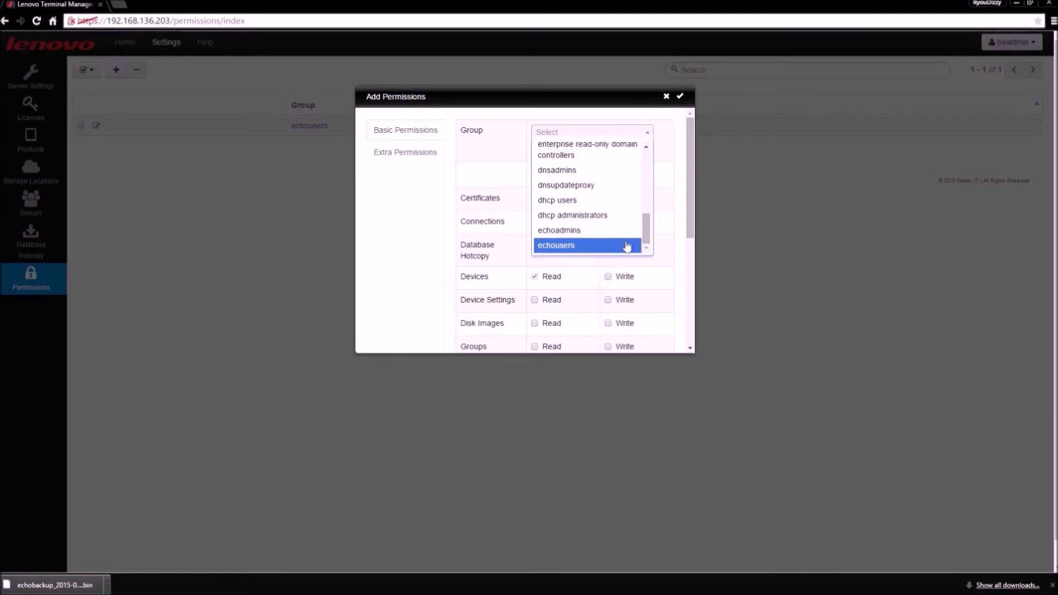
{"action": "left_click", "coordinate": [672, 194]}
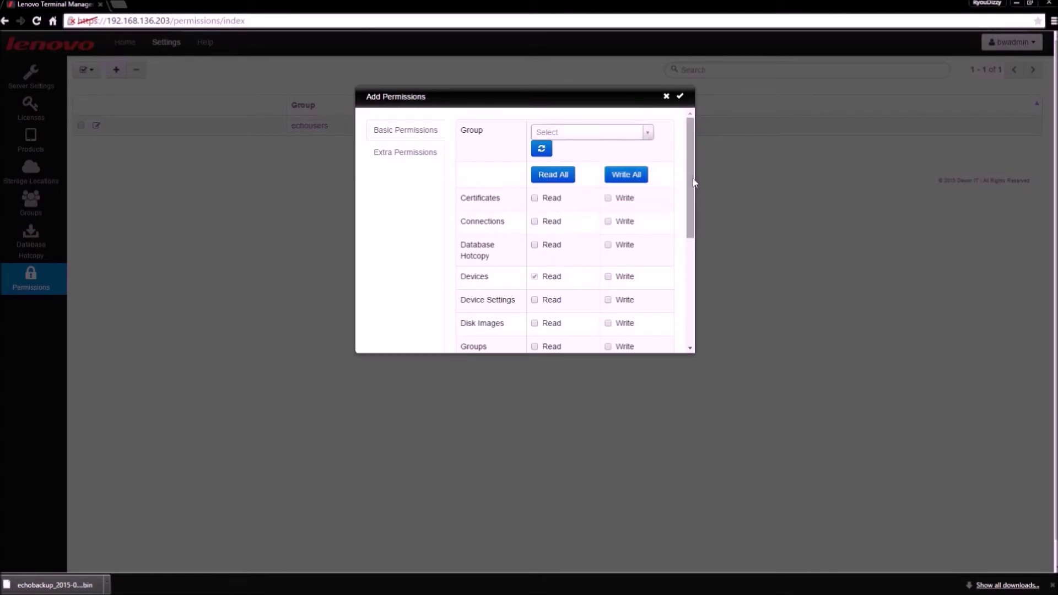
{"action": "left_click_drag", "start_coordinate": [692, 177], "coordinate": [692, 217]}
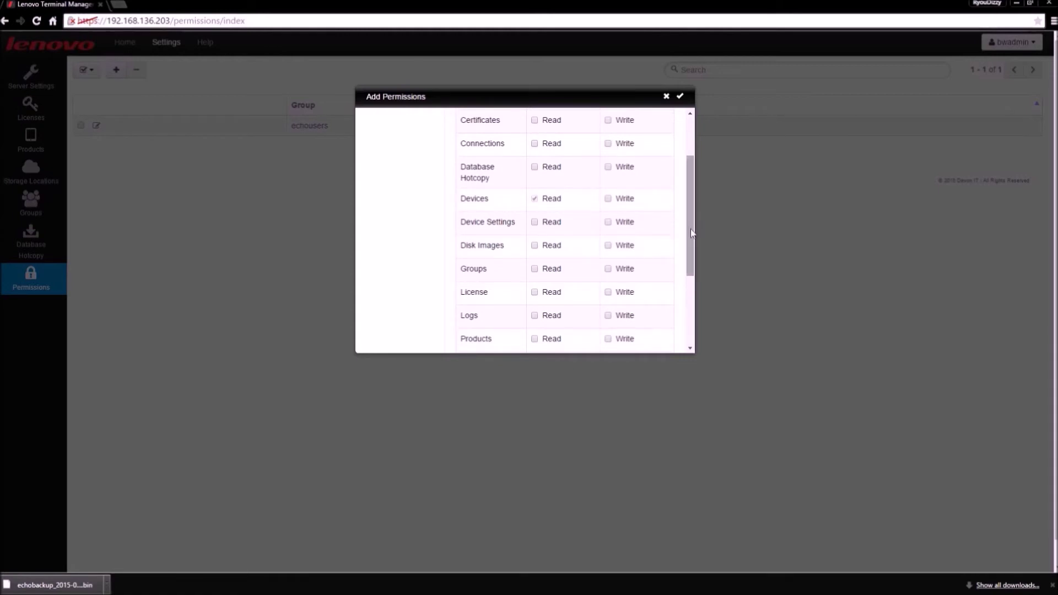
{"action": "left_click_drag", "start_coordinate": [691, 229], "coordinate": [683, 174]}
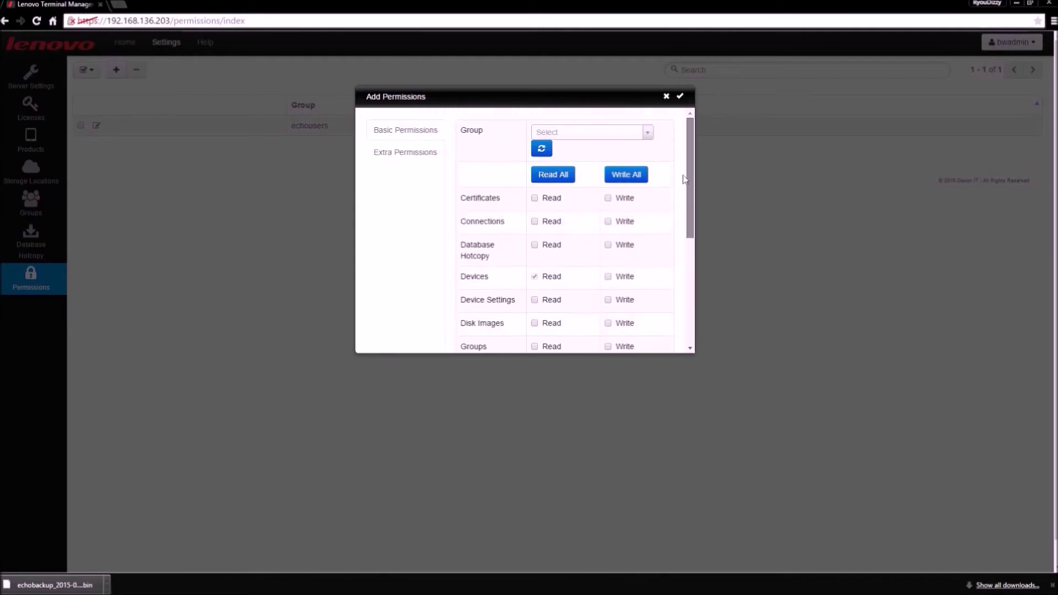
Step: Check Extra Permissions, leave VNC shadow confirmation at Always Ask, and close without saving
{"action": "left_click", "coordinate": [423, 158]}
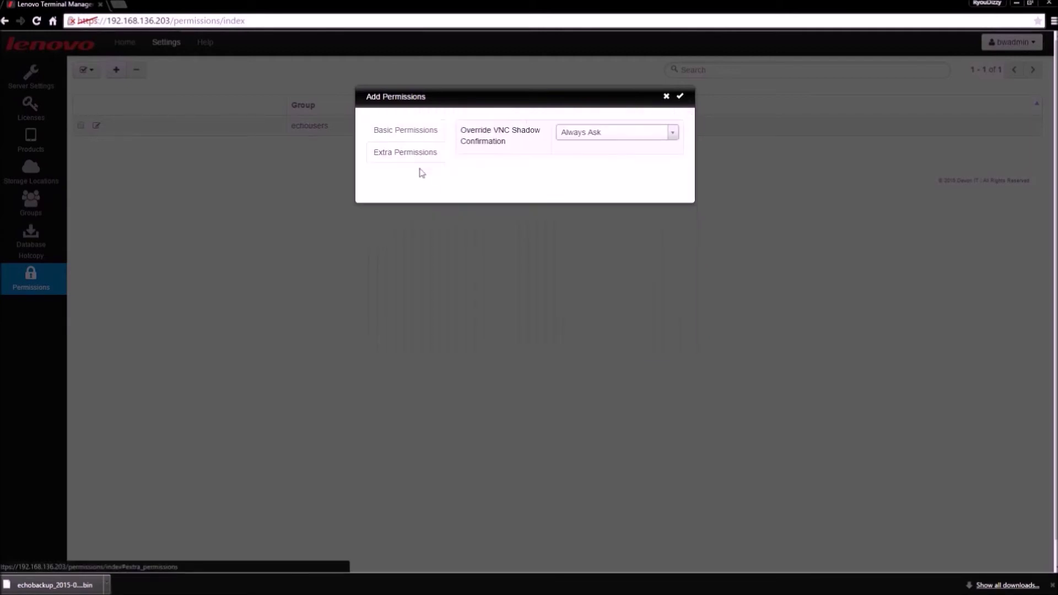
{"action": "left_click", "coordinate": [594, 140]}
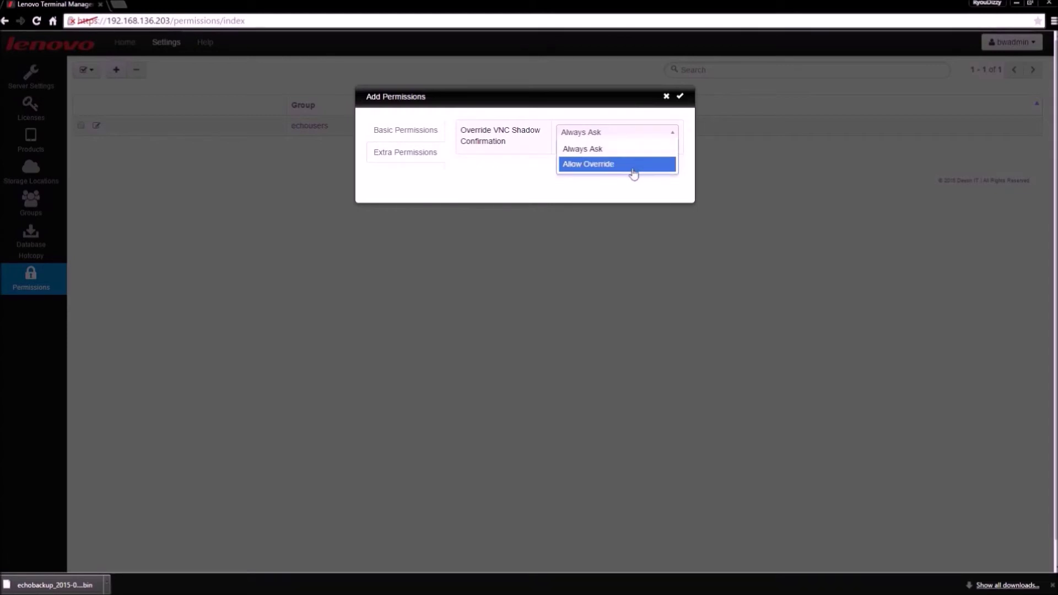
{"action": "left_click", "coordinate": [668, 101]}
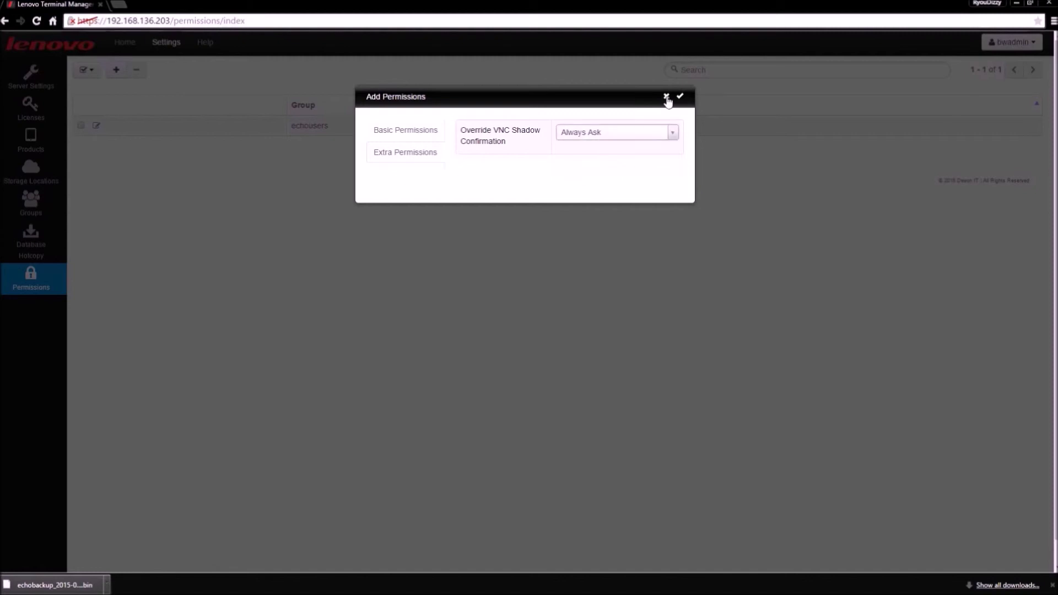
{"action": "left_click", "coordinate": [667, 98]}
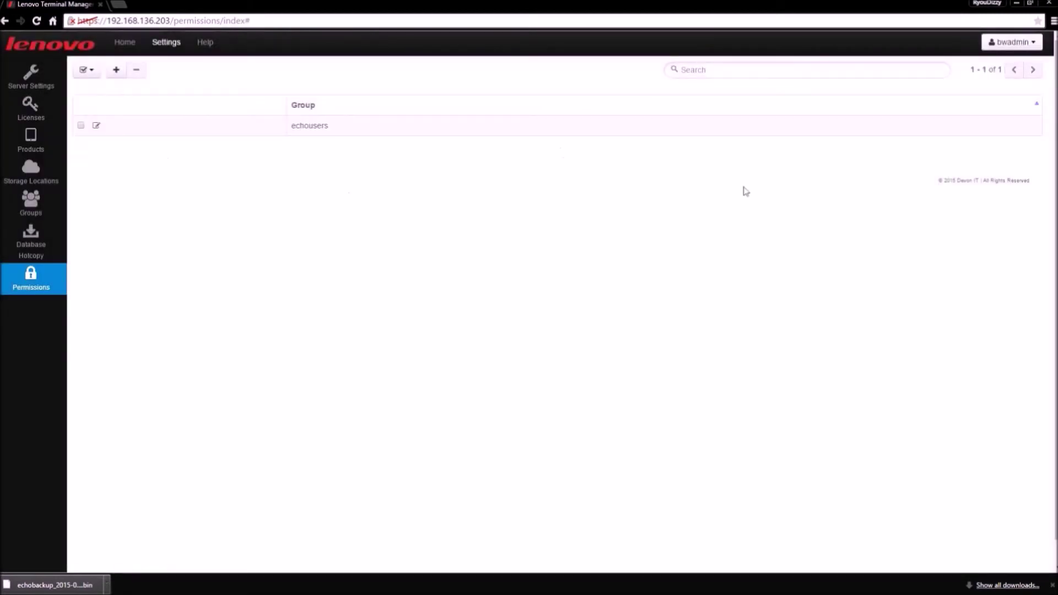
Step: Log out and sign back in with the restricted administrator account and its password
{"action": "left_click", "coordinate": [1006, 47]}
{"action": "left_click", "coordinate": [1003, 65]}
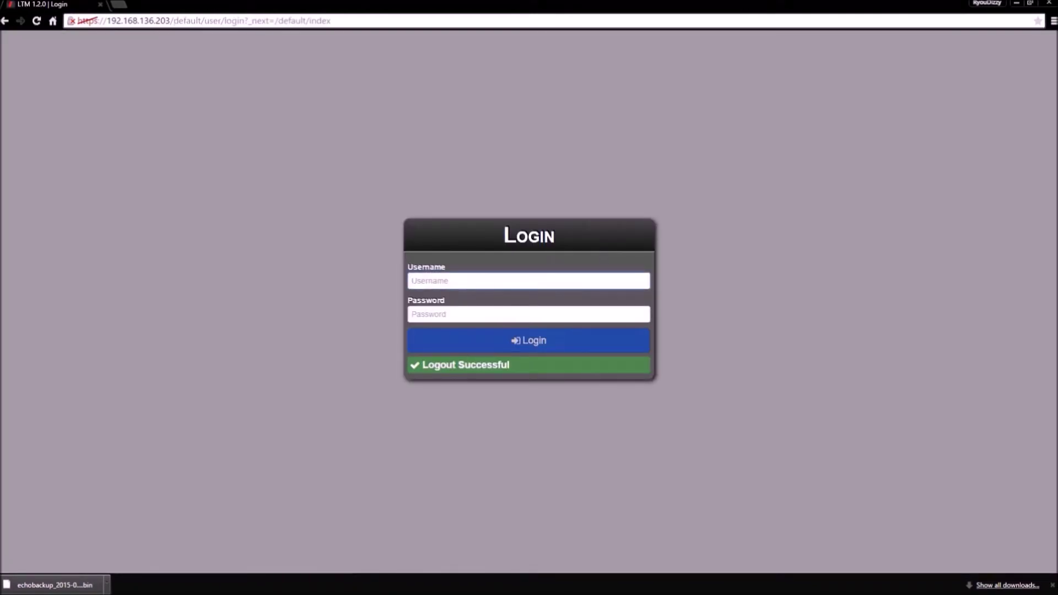
{"action": "left_click", "coordinate": [413, 281]}
{"action": "key", "text": "Tab"}
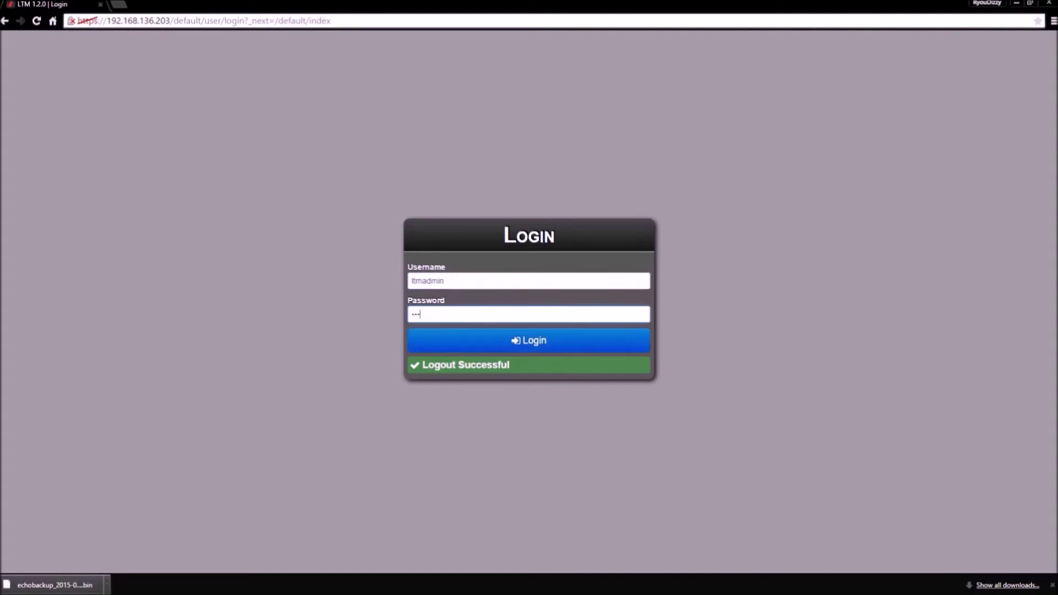
{"action": "key", "text": "Return"}
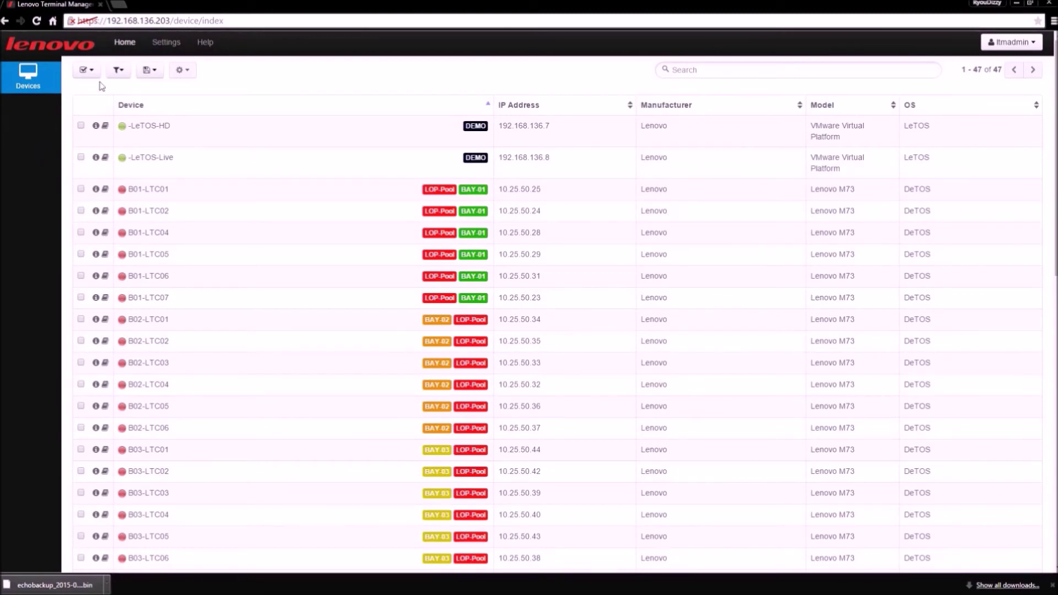
Step: Check the restricted Server Settings and Devices pages, then log out
{"action": "left_click", "coordinate": [163, 48]}
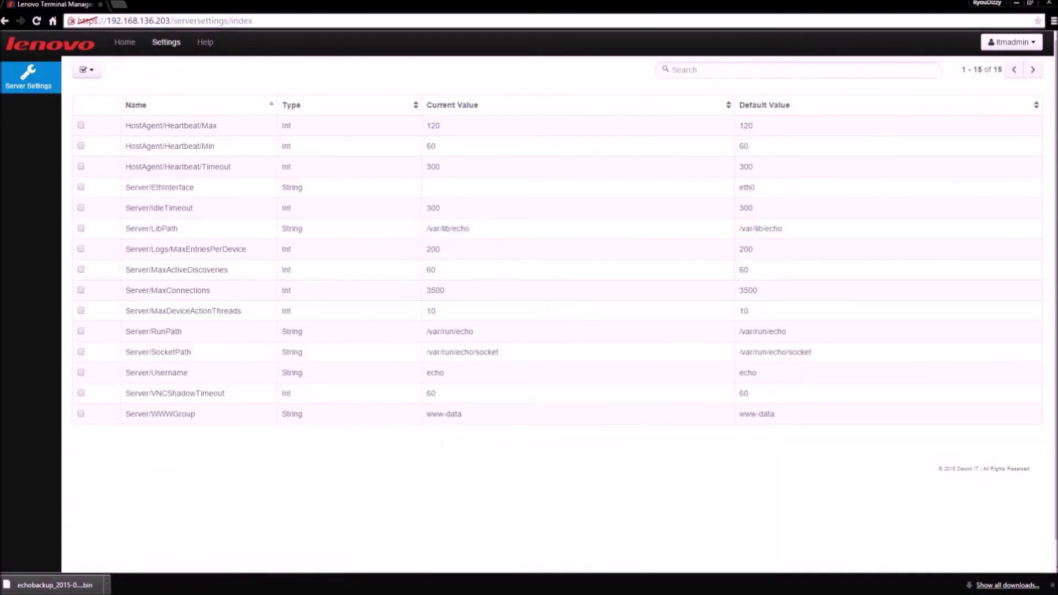
{"action": "left_click", "coordinate": [119, 45]}
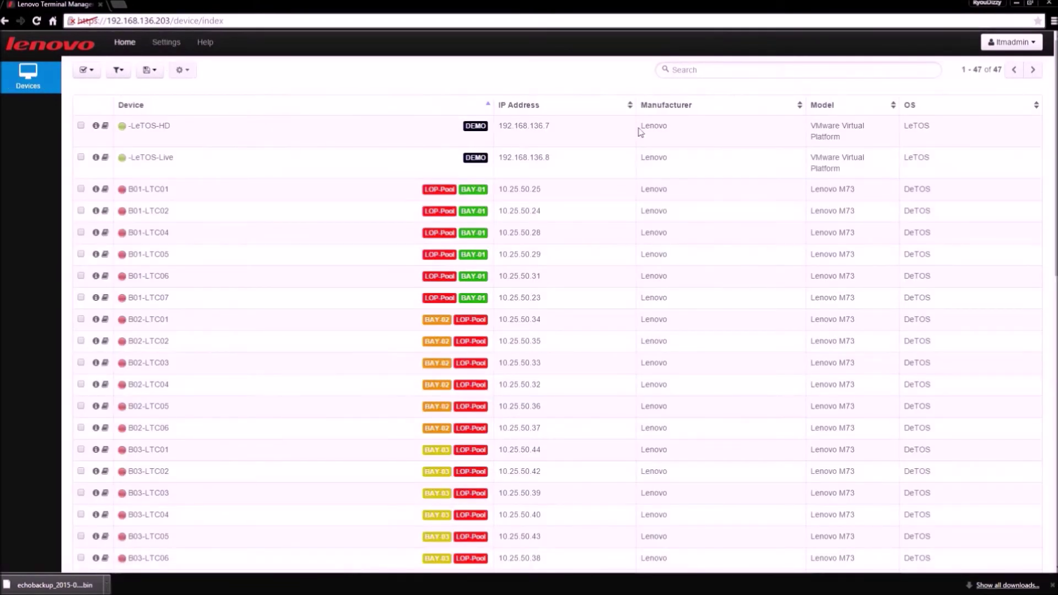
{"action": "left_click", "coordinate": [1008, 43]}
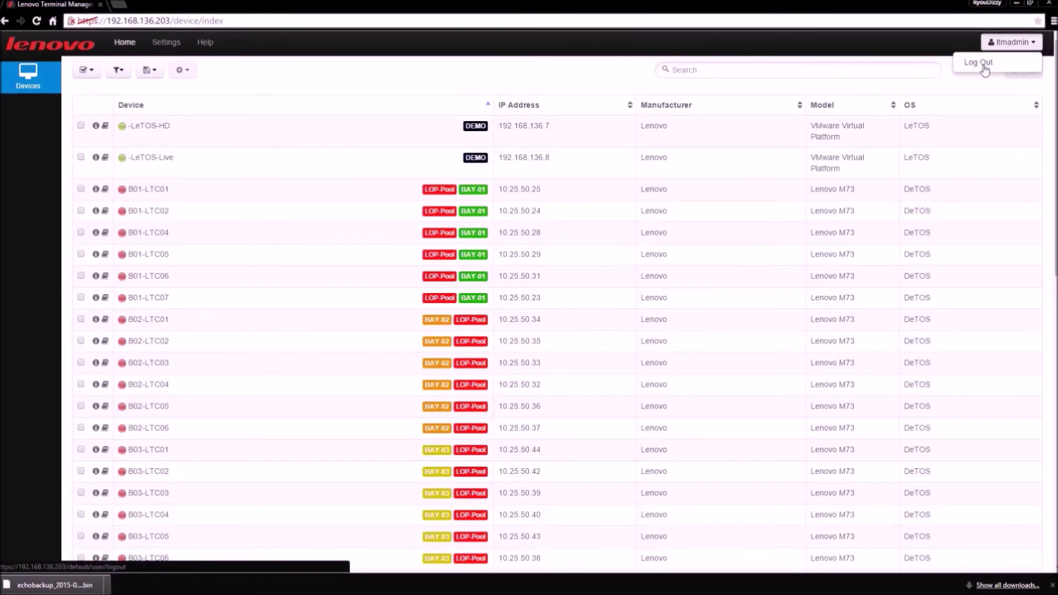
{"action": "left_click", "coordinate": [987, 67]}
Step: Sign in with the full administrator account and its password
{"action": "left_click", "coordinate": [489, 281]}
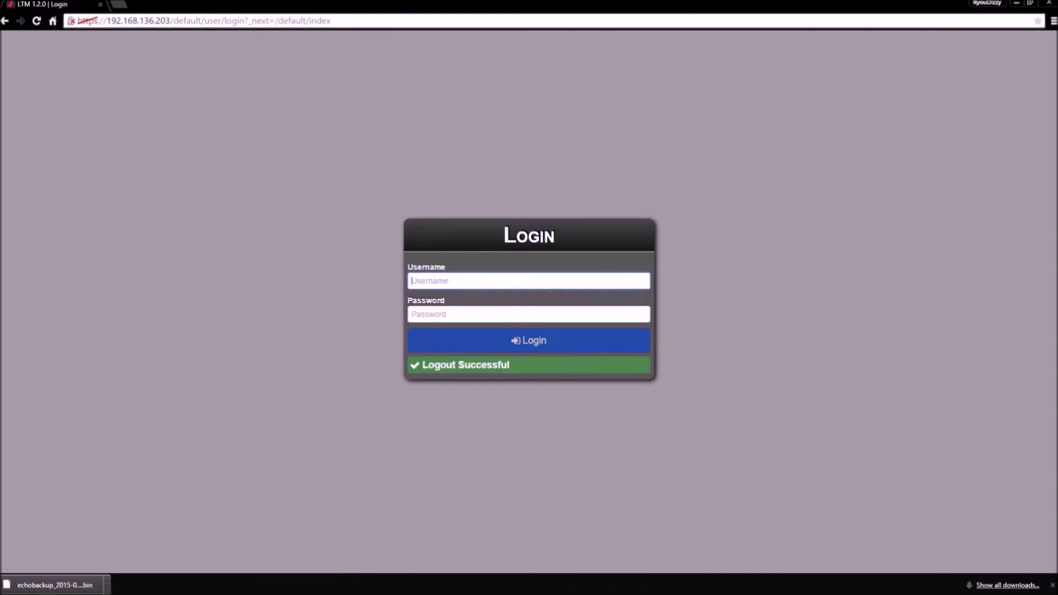
{"action": "type", "text": "bwadmin"}
{"action": "key", "text": "Tab"}
{"action": "type", "text": "**"}
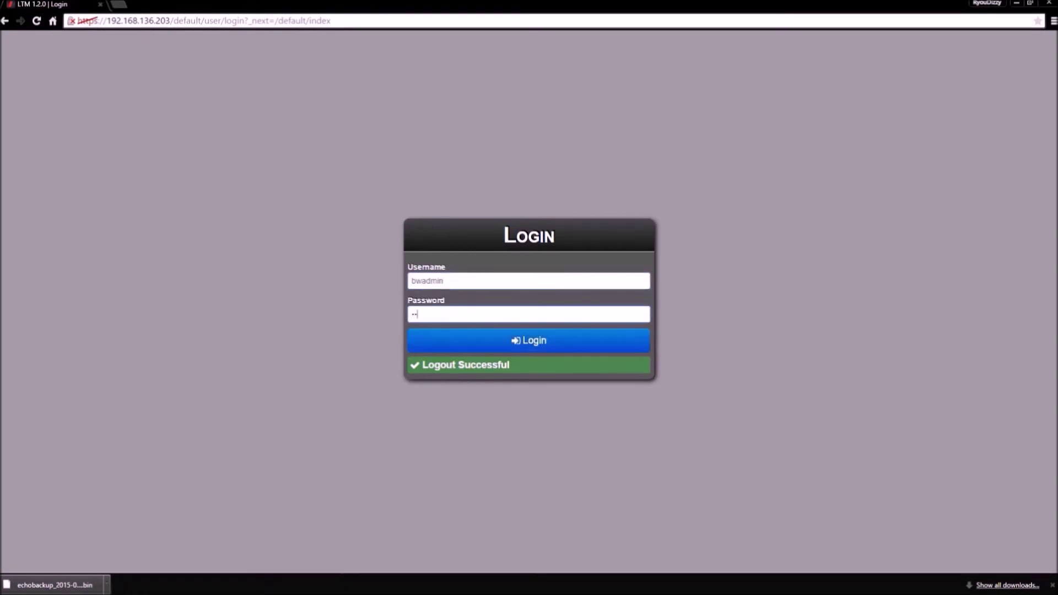
{"action": "type", "text": "***"}
{"action": "key", "text": "Return"}
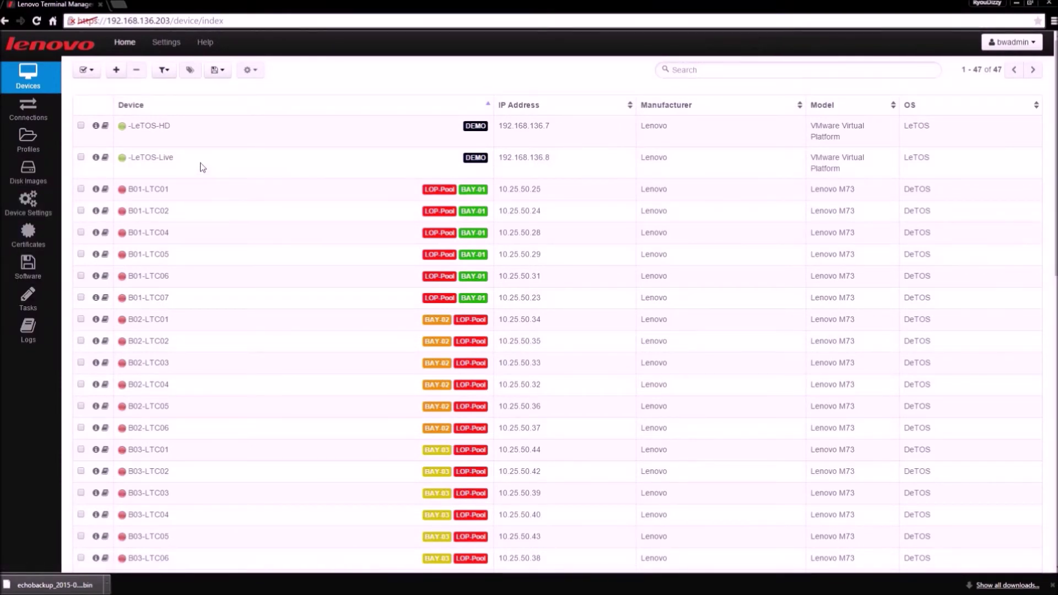
Step: Select -LeTOS-HD, open Execute a File, and close the form without running anything
{"action": "left_click", "coordinate": [81, 126]}
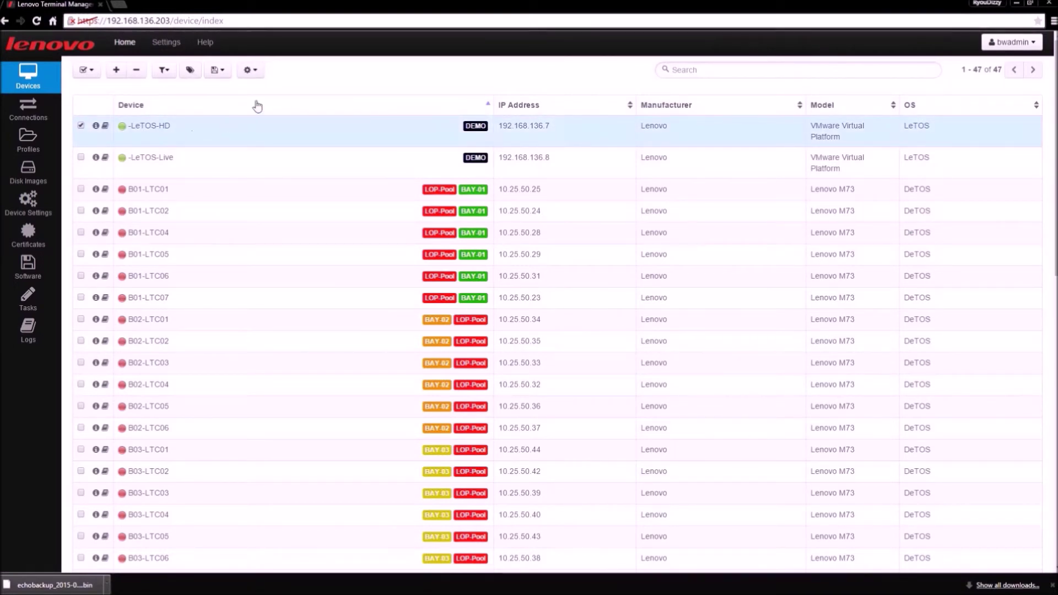
{"action": "left_click", "coordinate": [259, 72]}
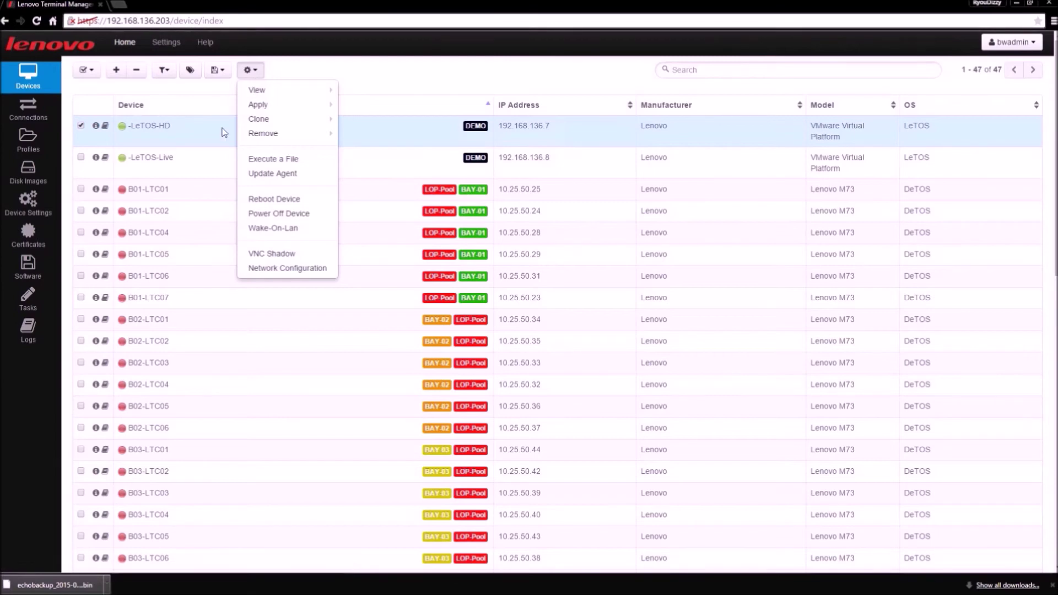
{"action": "left_click", "coordinate": [302, 162]}
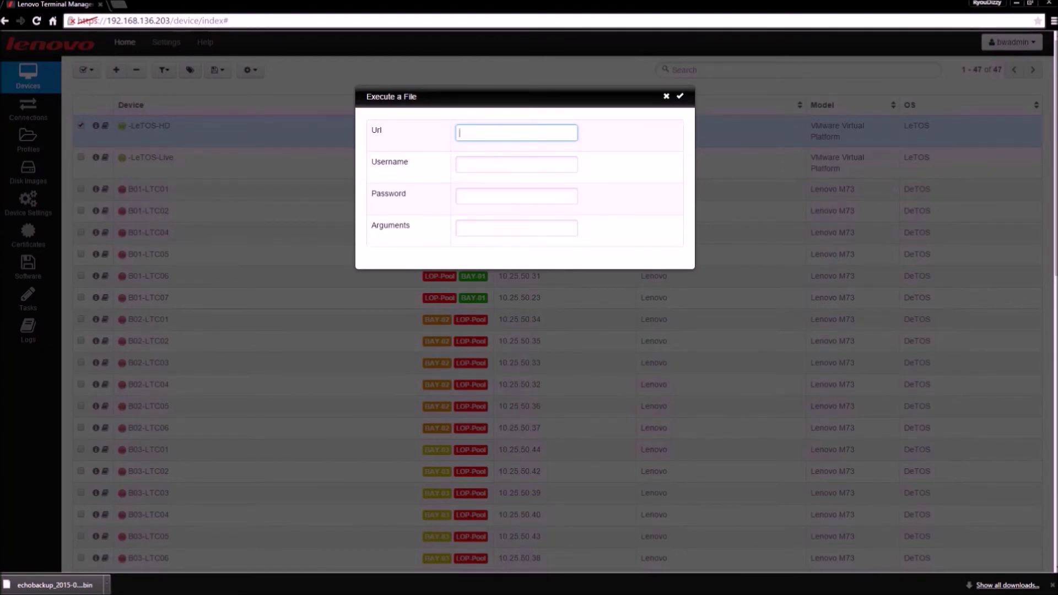
{"action": "left_click", "coordinate": [515, 228]}
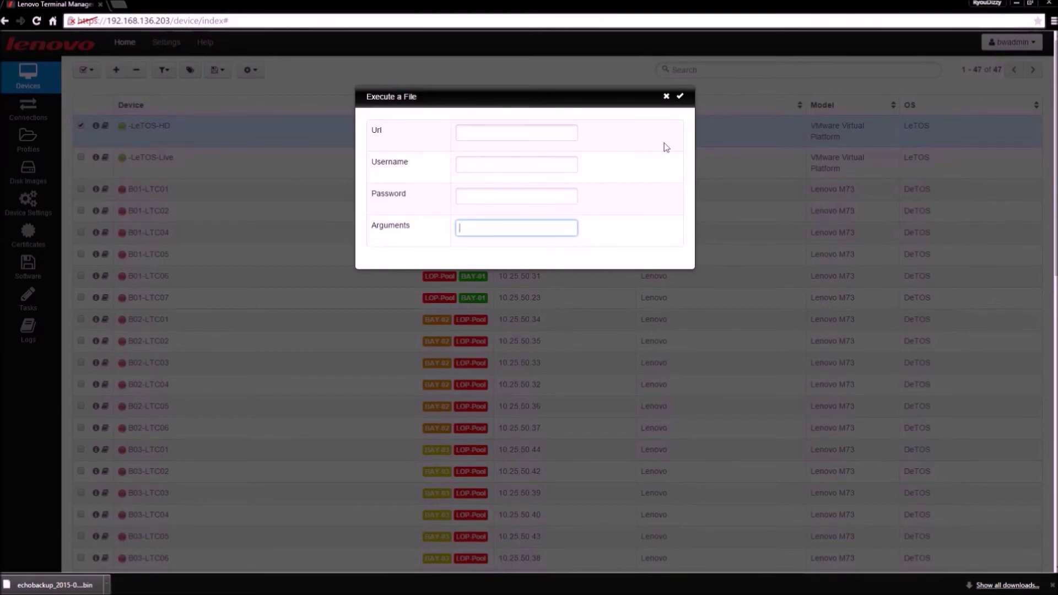
{"action": "left_click", "coordinate": [667, 97]}
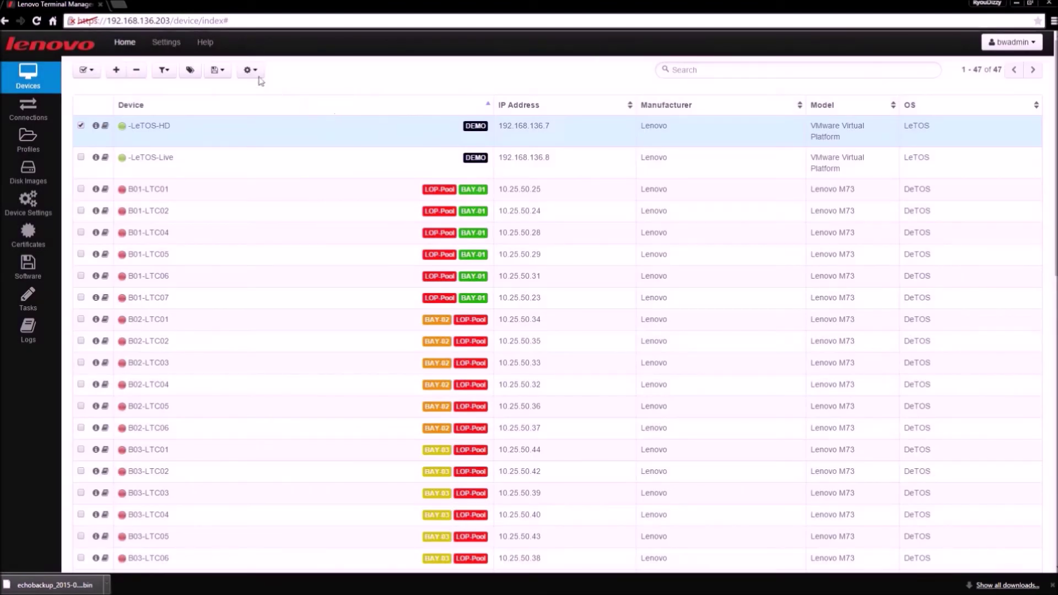
Step: Start a reboot of -LeTOS-HD set to Schedule for Later Execution
{"action": "left_click", "coordinate": [251, 71]}
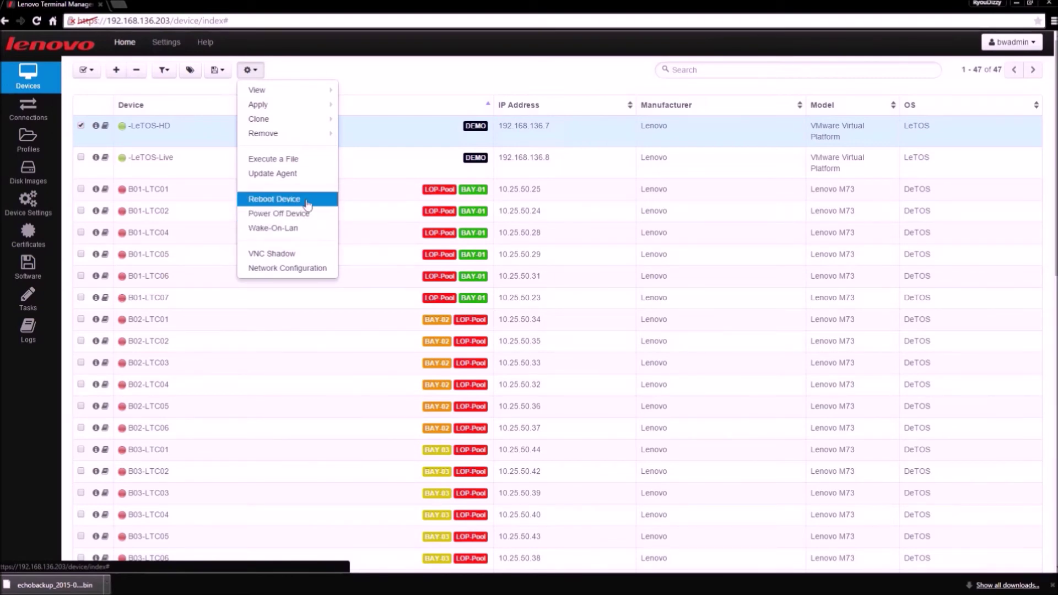
{"action": "left_click", "coordinate": [307, 203]}
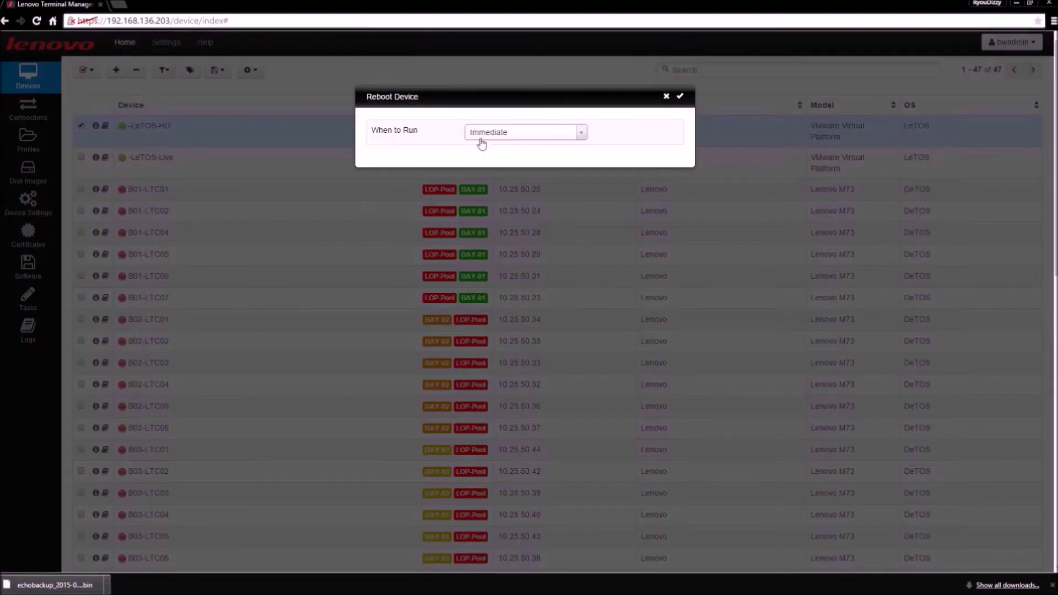
{"action": "left_click", "coordinate": [581, 134]}
{"action": "left_click", "coordinate": [558, 164]}
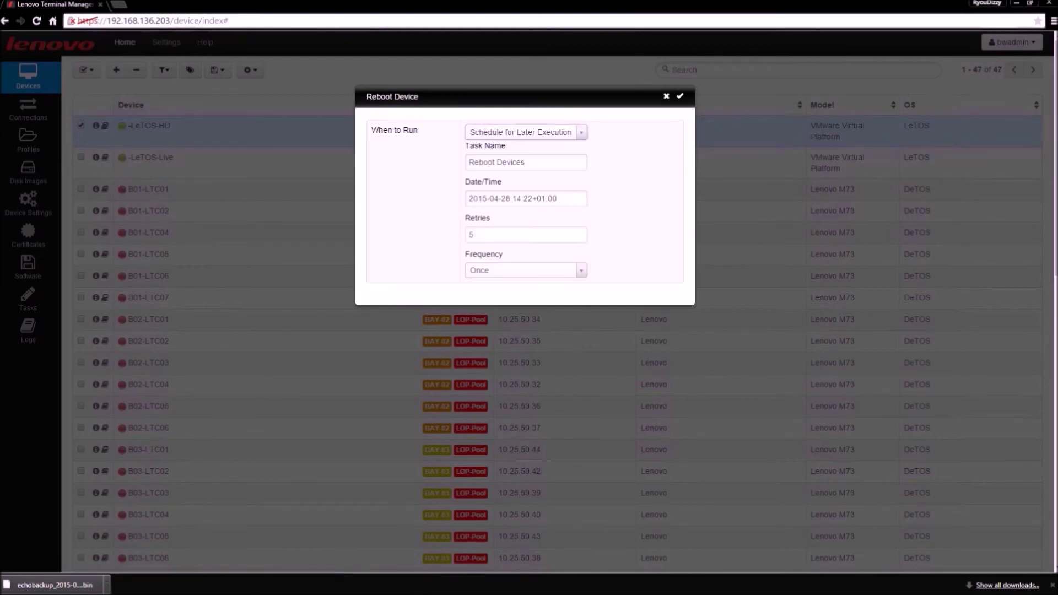
{"action": "left_click", "coordinate": [557, 199]}
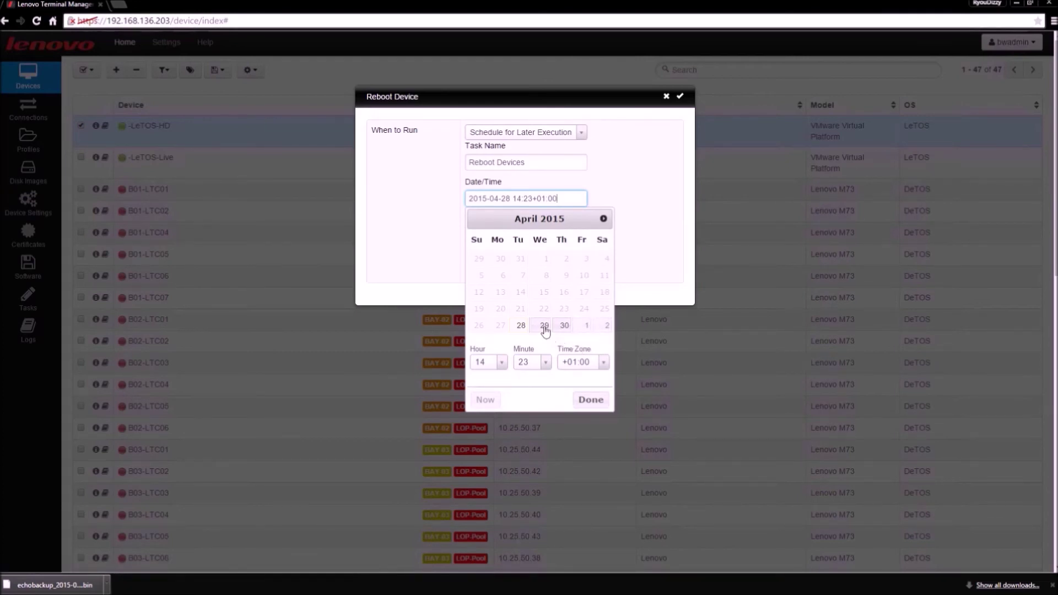
{"action": "left_click", "coordinate": [603, 219]}
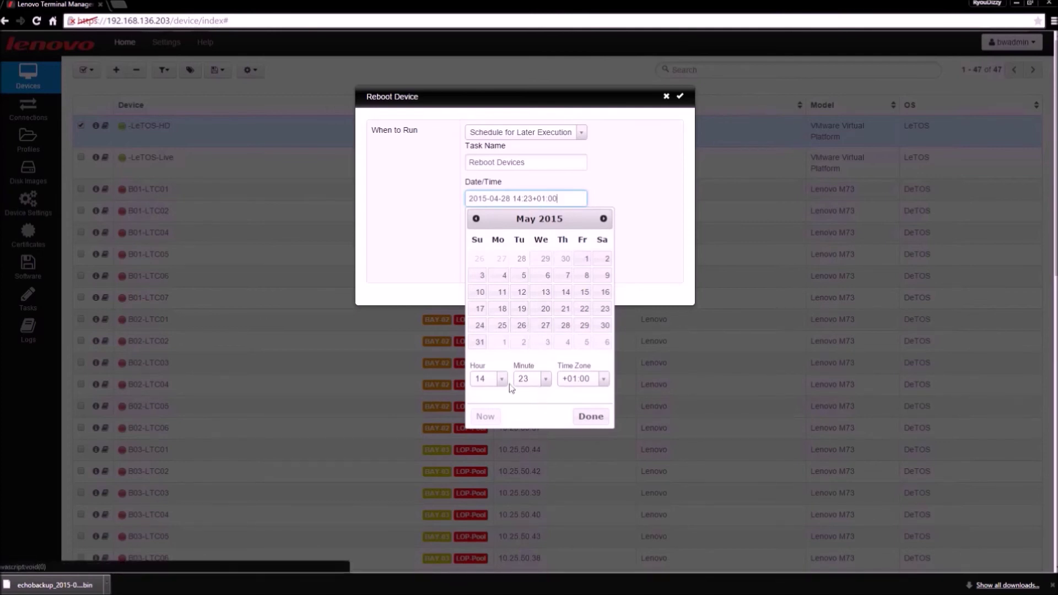
{"action": "left_click", "coordinate": [462, 291]}
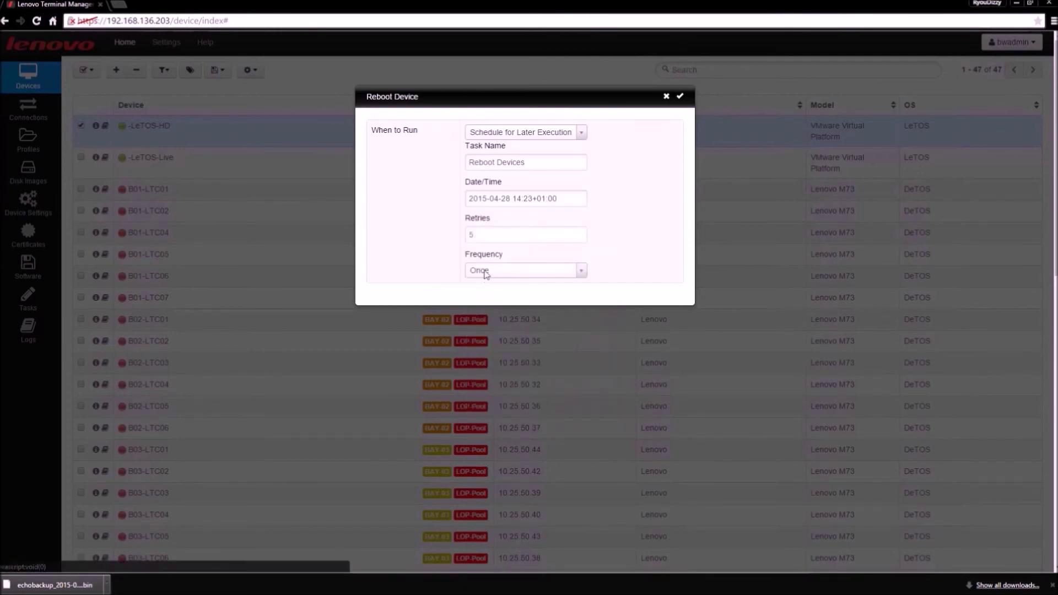
{"action": "left_click", "coordinate": [485, 273]}
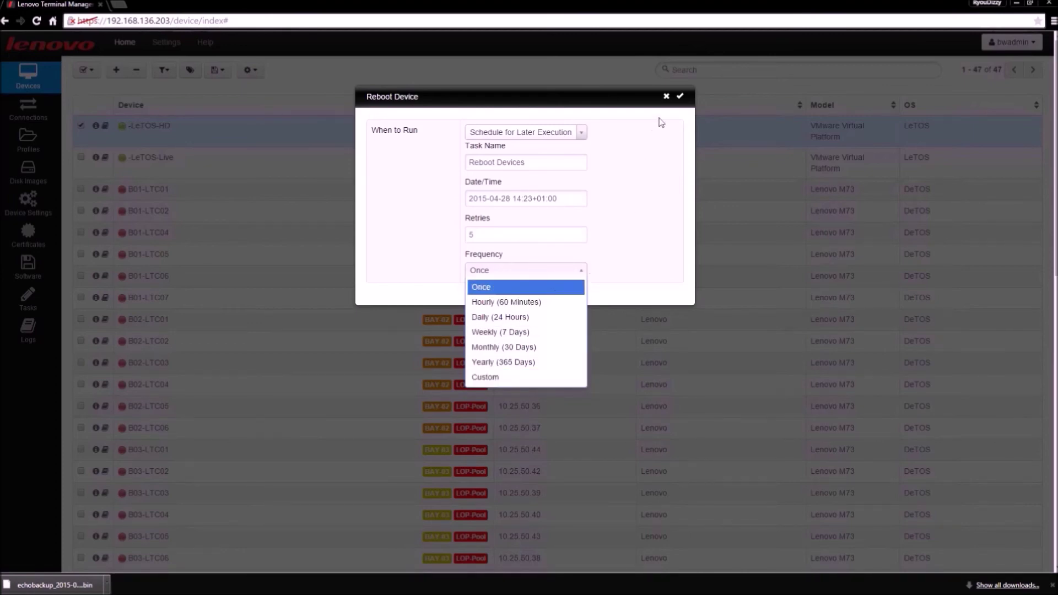
{"action": "left_click", "coordinate": [666, 98]}
{"action": "left_click", "coordinate": [667, 98]}
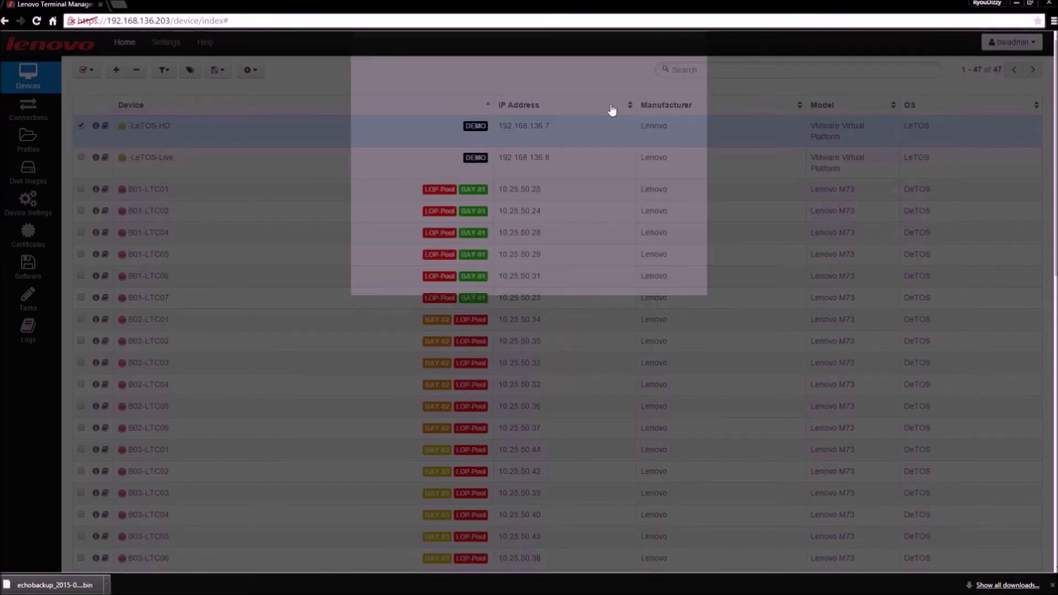
Step: View the -LeTOS-HD network configuration and close it unchanged
{"action": "left_click", "coordinate": [262, 75]}
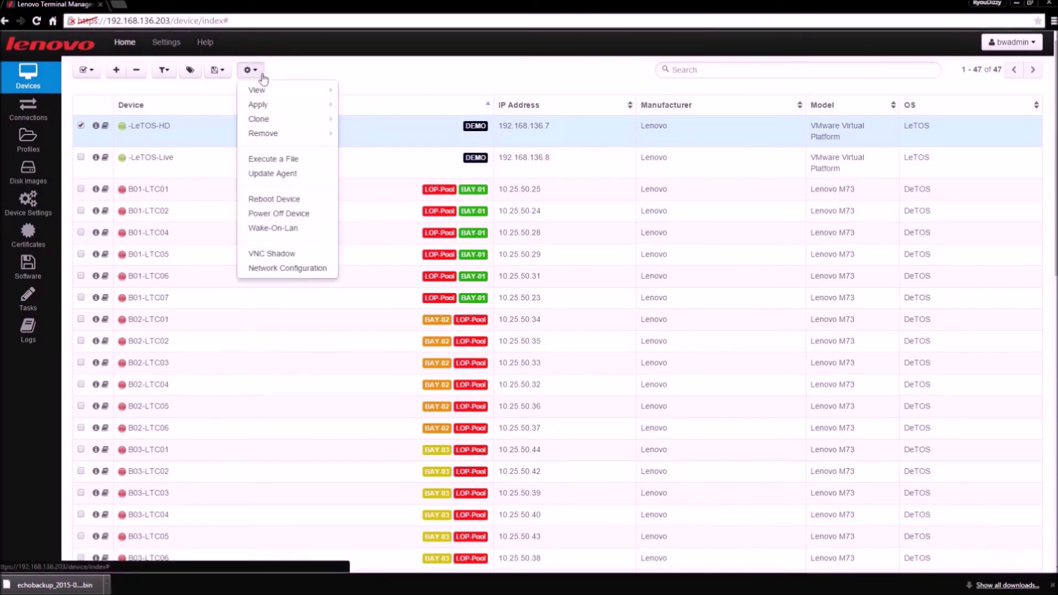
{"action": "left_click", "coordinate": [287, 270]}
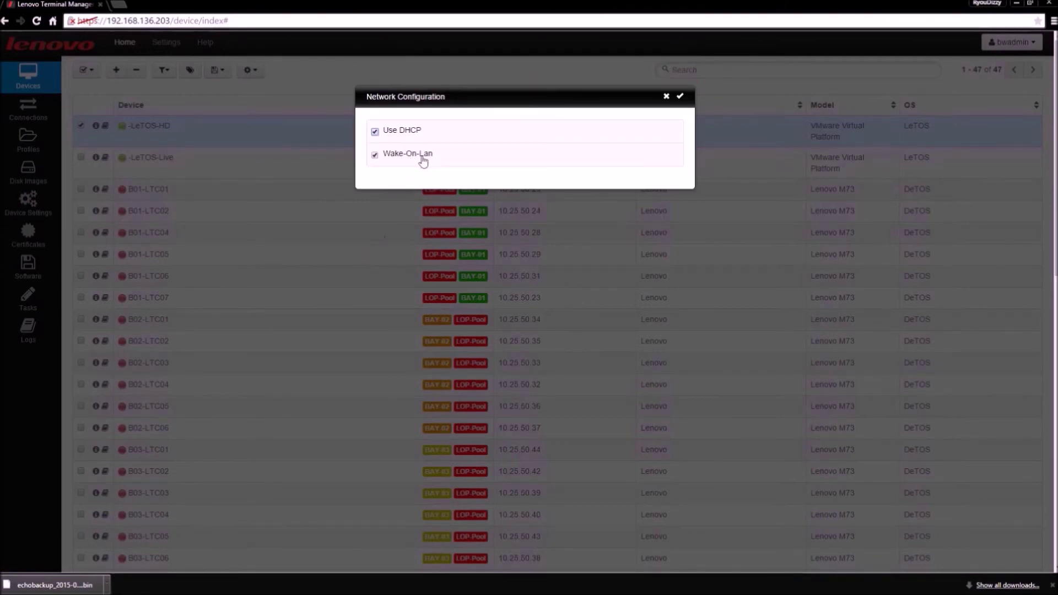
{"action": "left_click", "coordinate": [667, 98]}
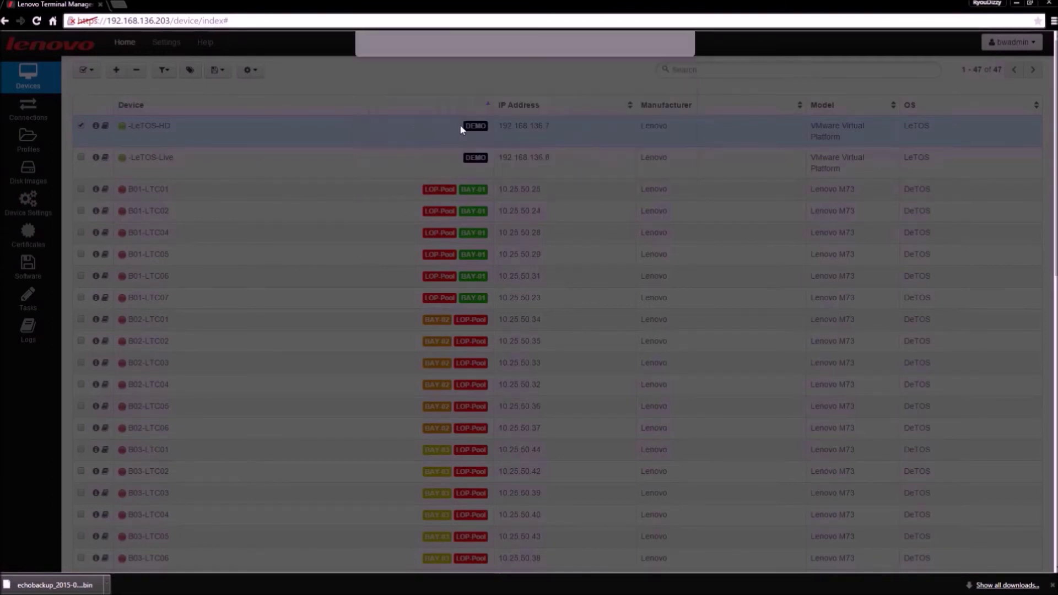
Step: Set up a VNC Shadow of -LeTOS-HD with Force VNC Shadow ticked, timeout 30
{"action": "left_click", "coordinate": [259, 72]}
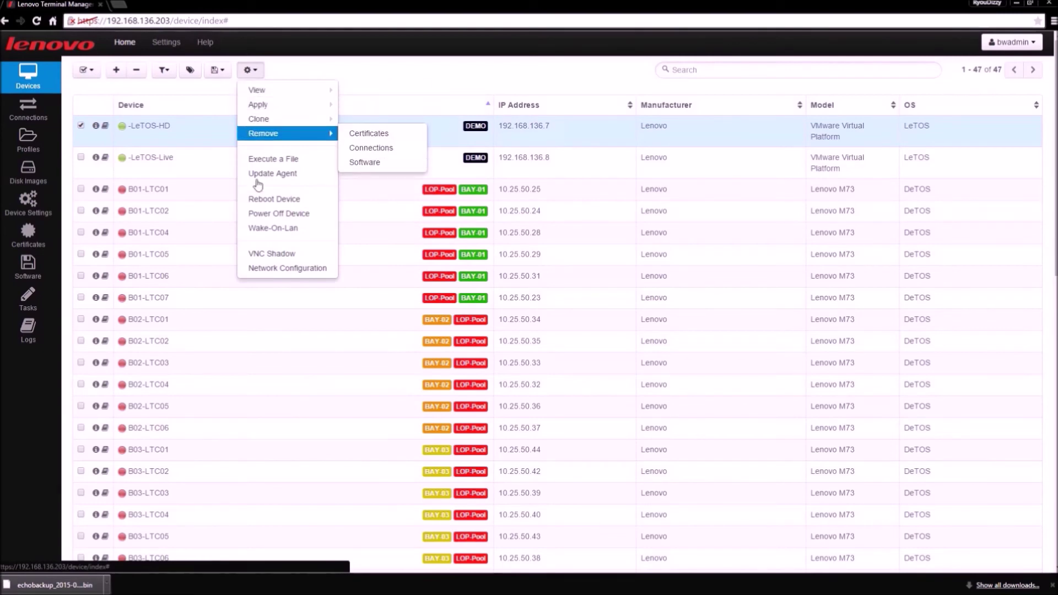
{"action": "left_click", "coordinate": [291, 256]}
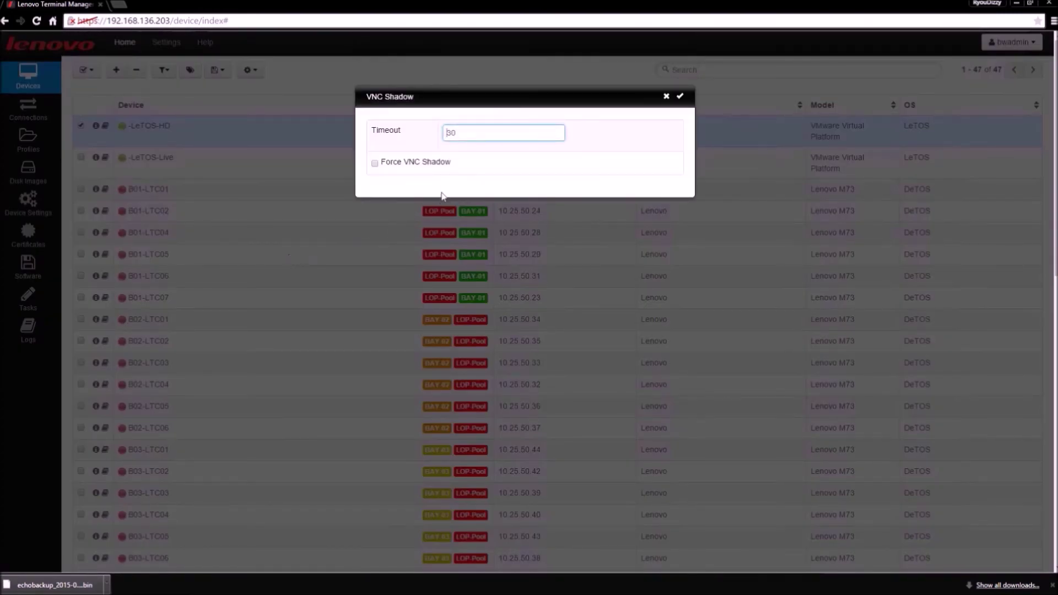
{"action": "left_click", "coordinate": [375, 165]}
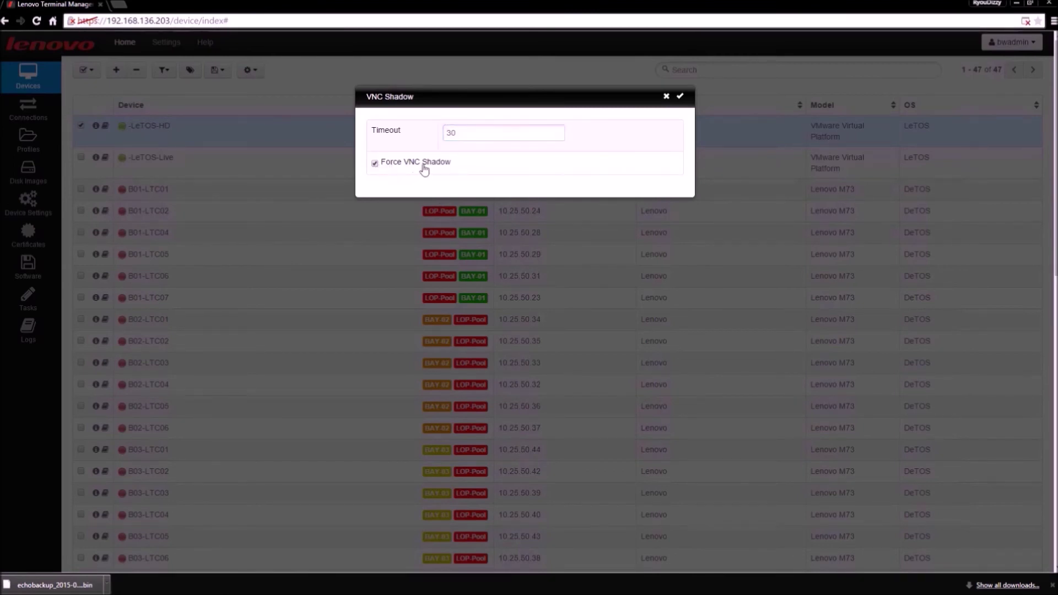
Step: Launch the forced VNC shadow and open the thin client's password-protected Control Panel
{"action": "left_click", "coordinate": [681, 97]}
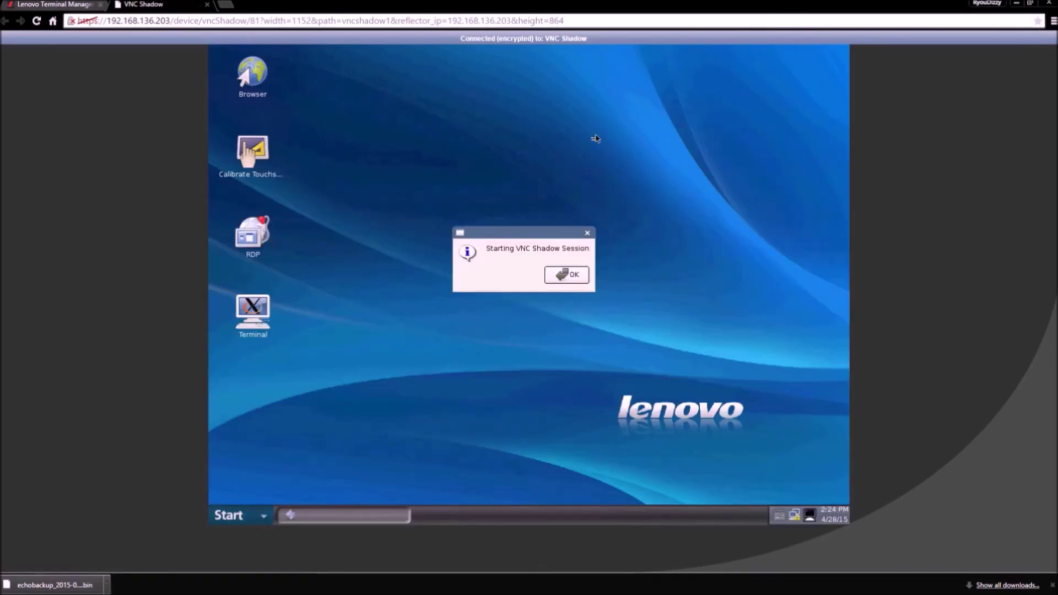
{"action": "left_click", "coordinate": [570, 276]}
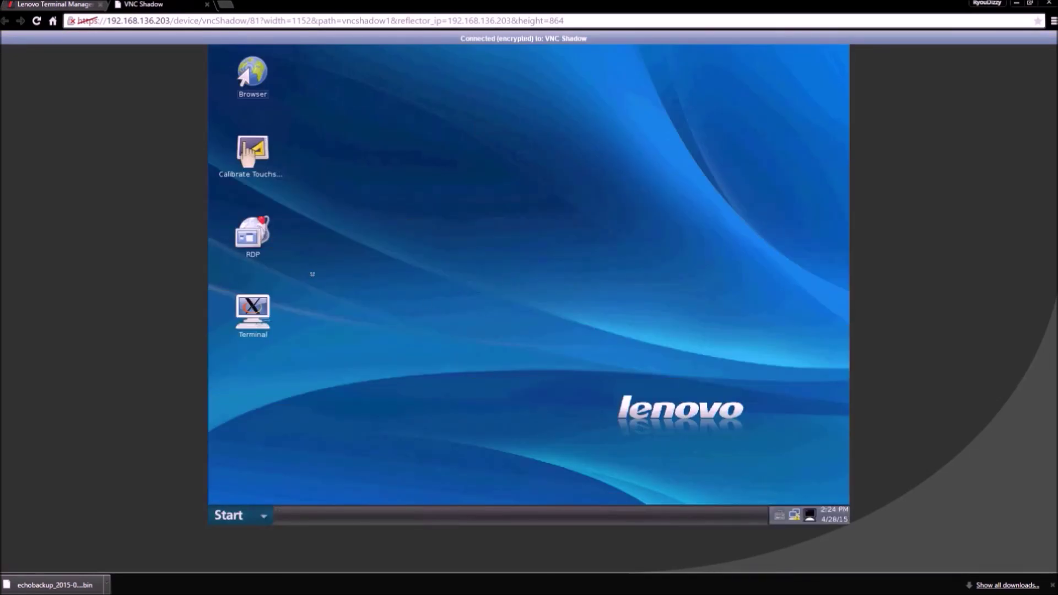
{"action": "left_click", "coordinate": [229, 514]}
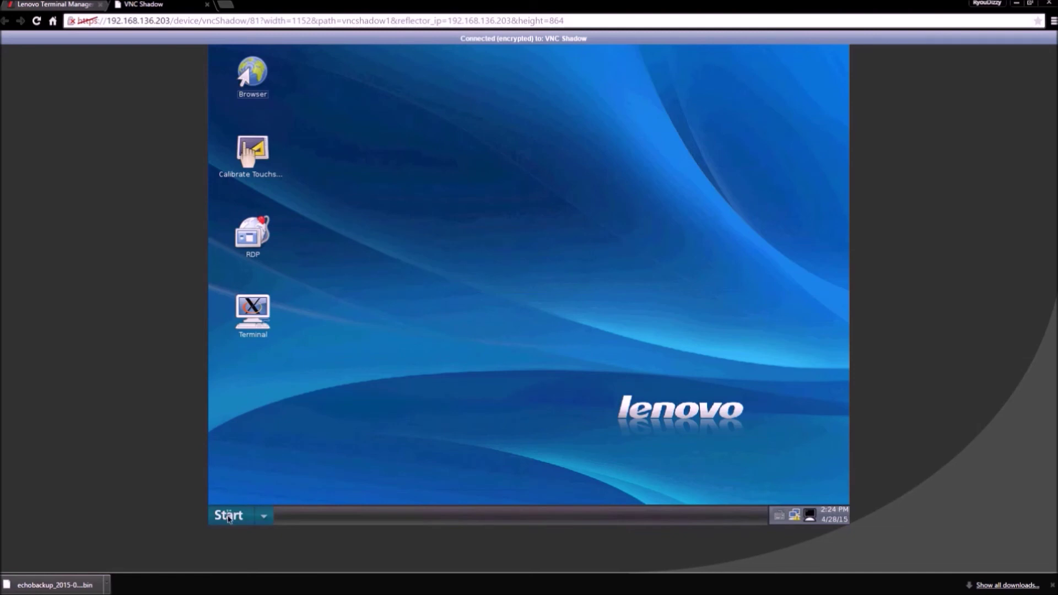
{"action": "left_click", "coordinate": [242, 462]}
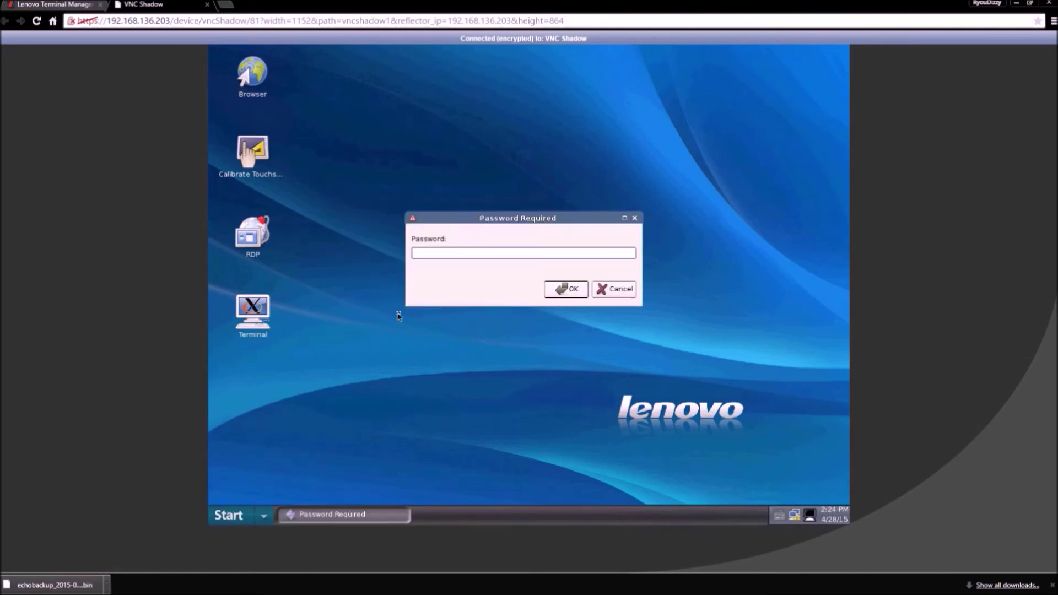
{"action": "key", "text": "Return"}
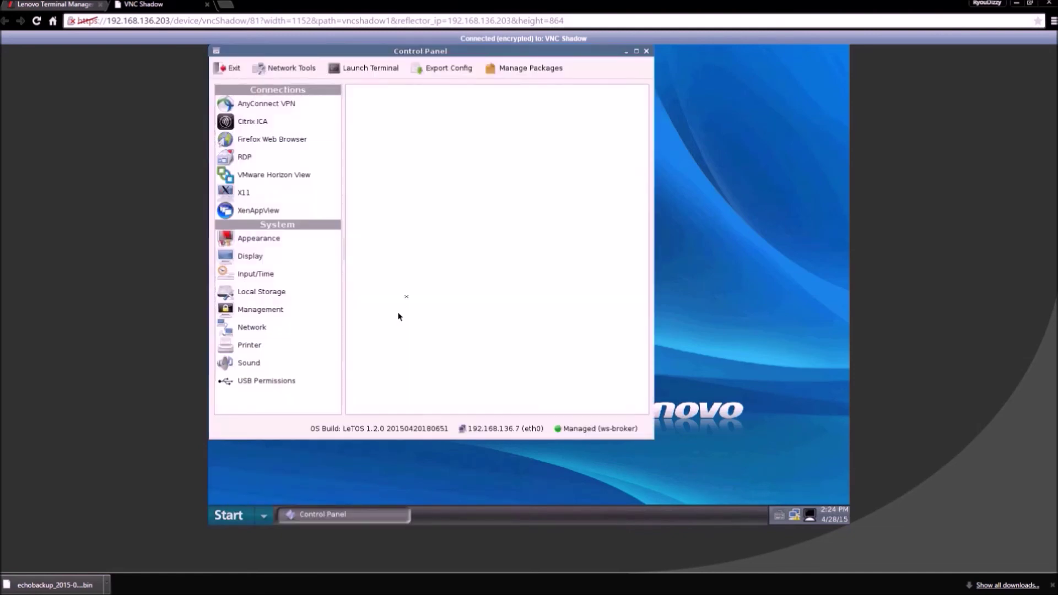
{"action": "left_click_drag", "start_coordinate": [405, 55], "coordinate": [522, 76]}
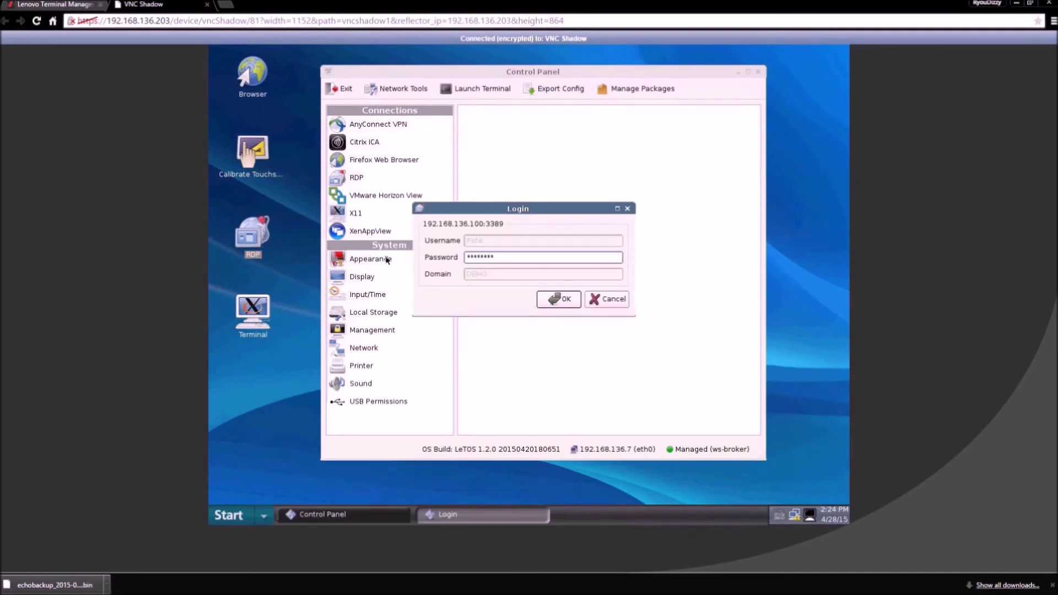
Step: Start a remote Windows RDP session, log off from it, and close the shadow tab
{"action": "key", "text": "Return"}
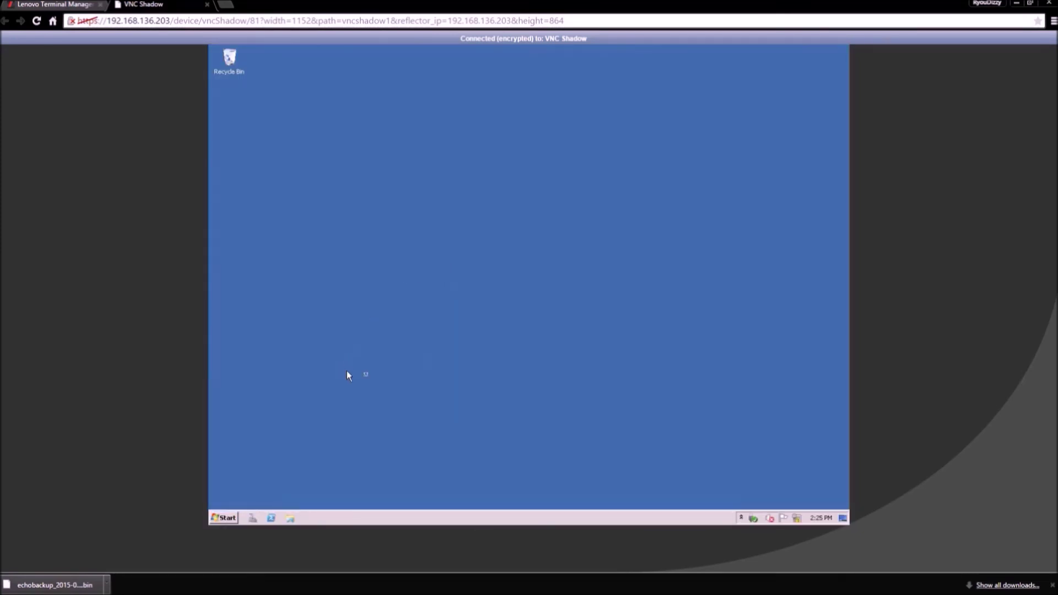
{"action": "left_click", "coordinate": [223, 518]}
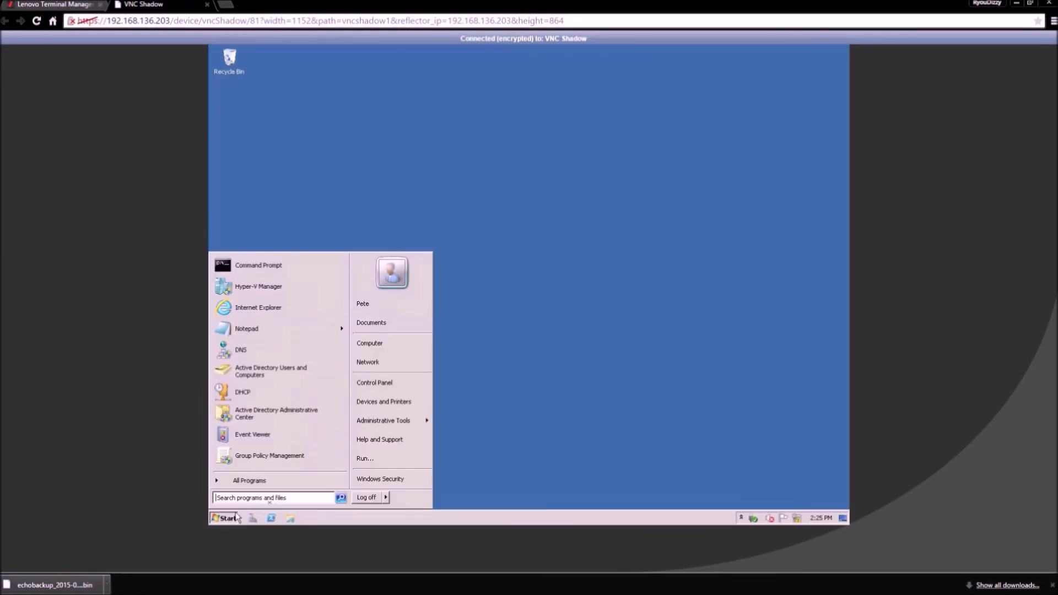
{"action": "left_click", "coordinate": [361, 497]}
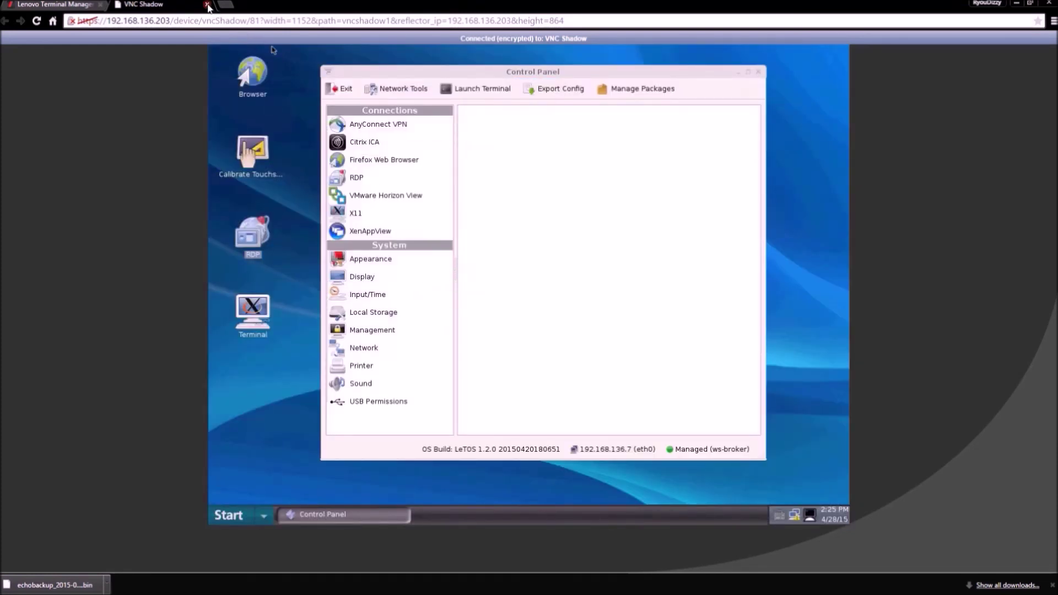
{"action": "left_click", "coordinate": [208, 5]}
Step: Preview the Device Inventory Export Wizard keeping the Devices table, then close without exporting
{"action": "left_click", "coordinate": [310, 130]}
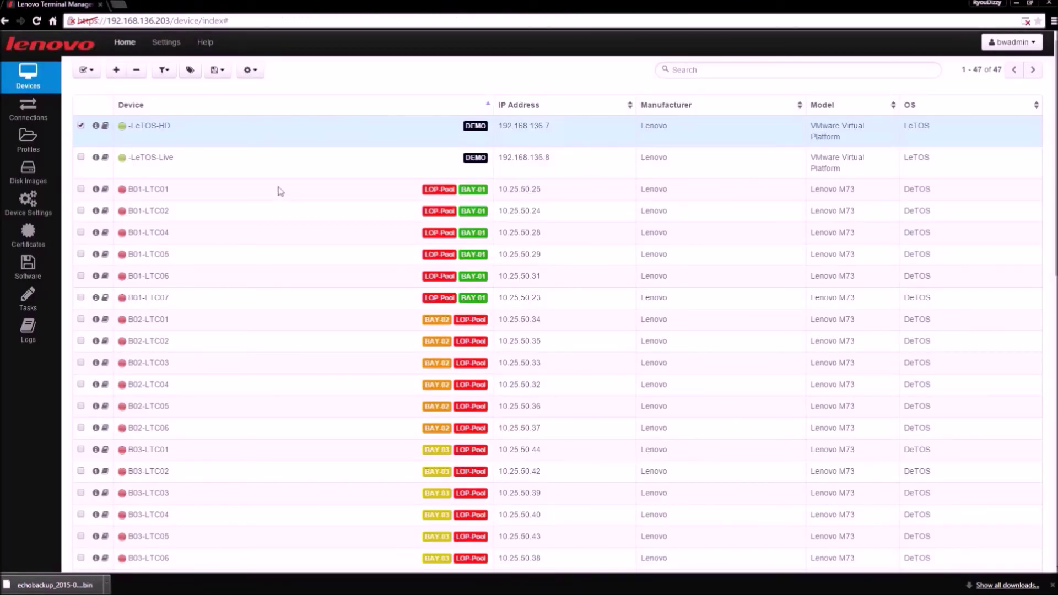
{"action": "left_click", "coordinate": [226, 70]}
{"action": "mouse_move", "coordinate": [248, 90]}
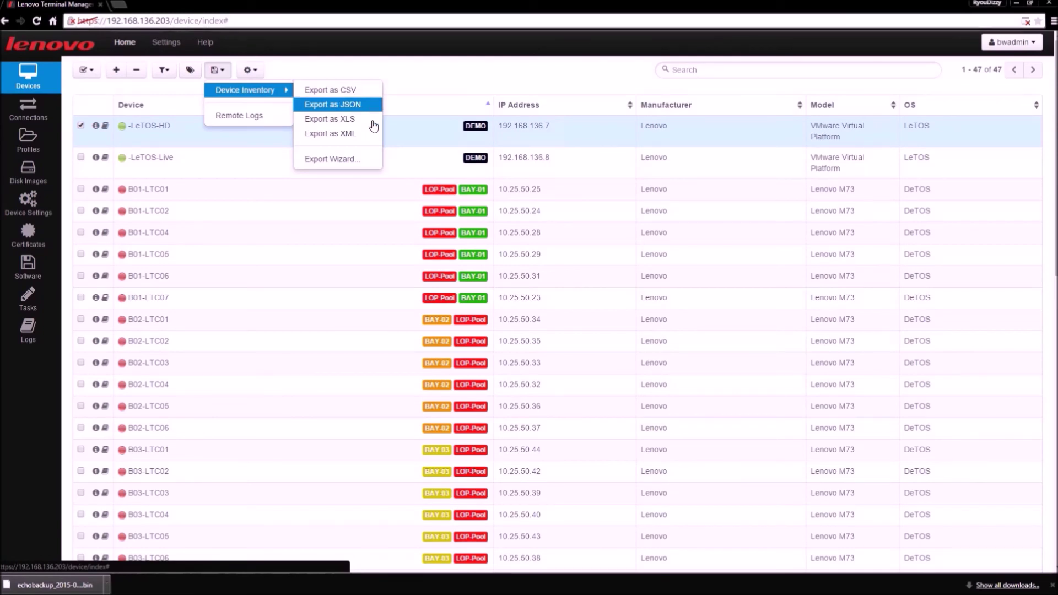
{"action": "left_click", "coordinate": [355, 160]}
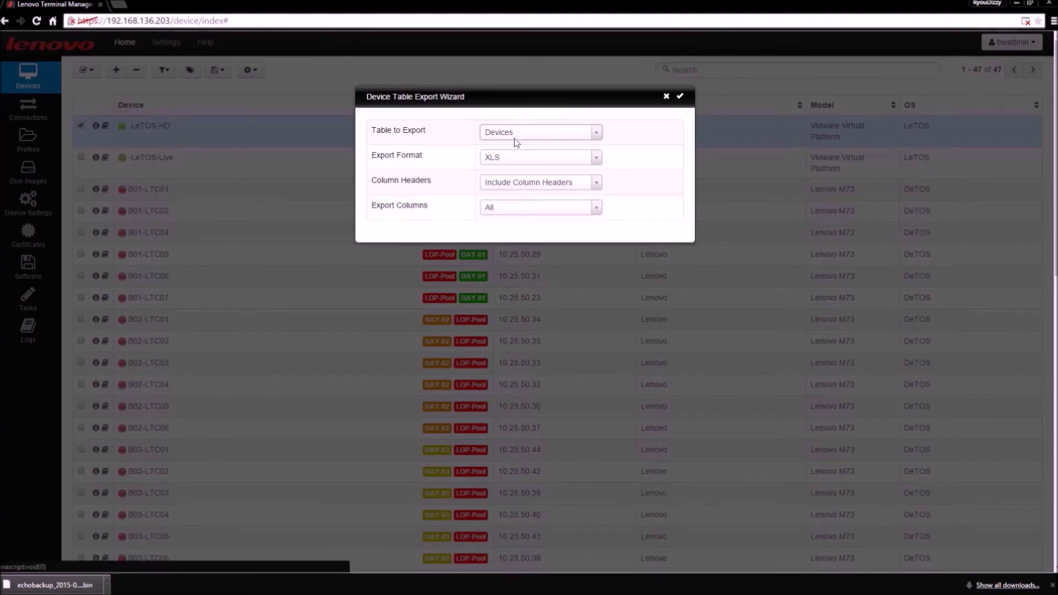
{"action": "left_click", "coordinate": [516, 143]}
{"action": "left_click", "coordinate": [467, 145]}
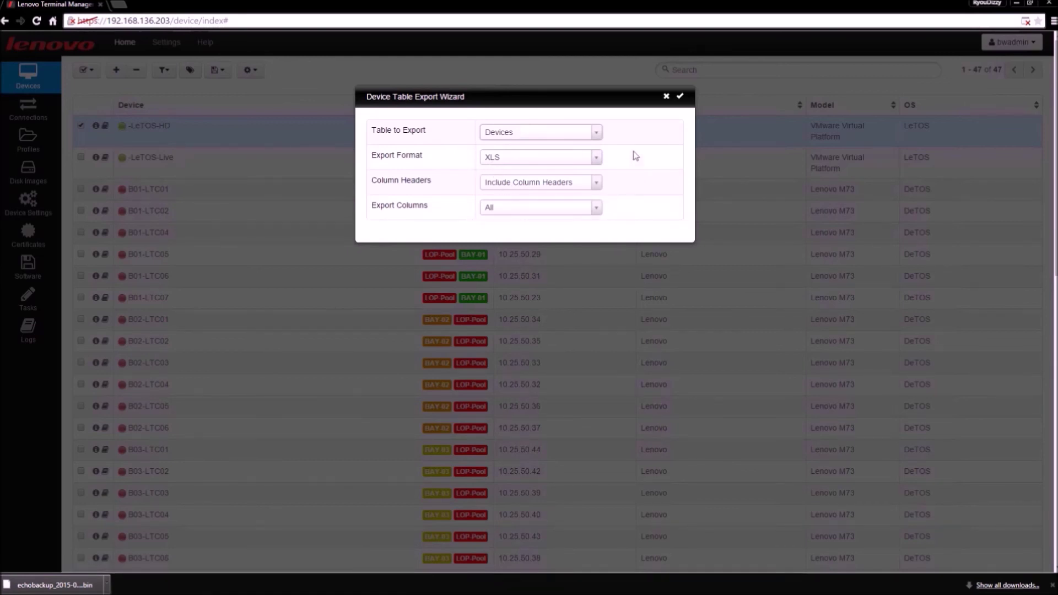
{"action": "left_click", "coordinate": [666, 97]}
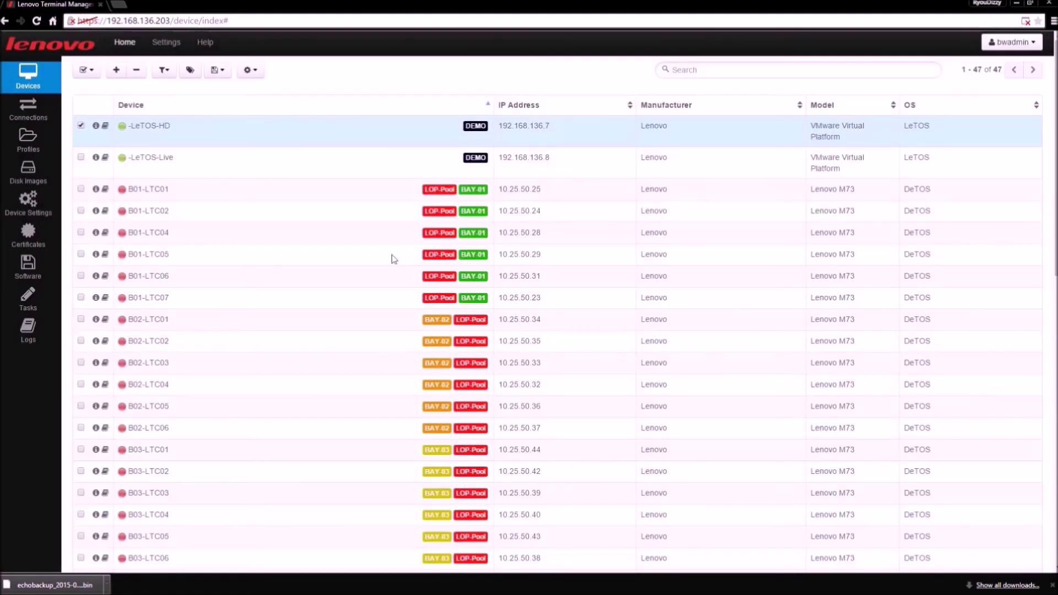